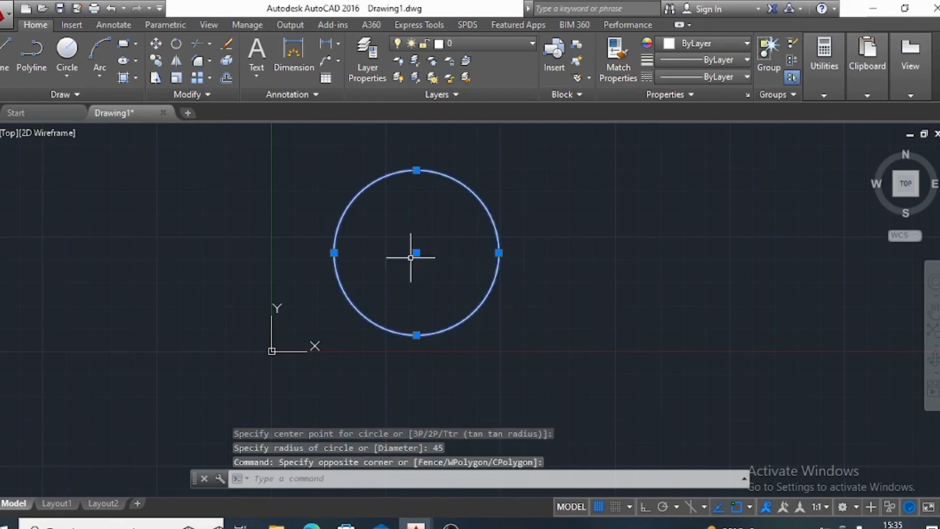
Move the radius-45 circle up and to the right, farther from the origin, using its lower quadrant as base point.
type("m")
key("Return")
left_click(414, 334)
scroll(479, 267, "down", 3)
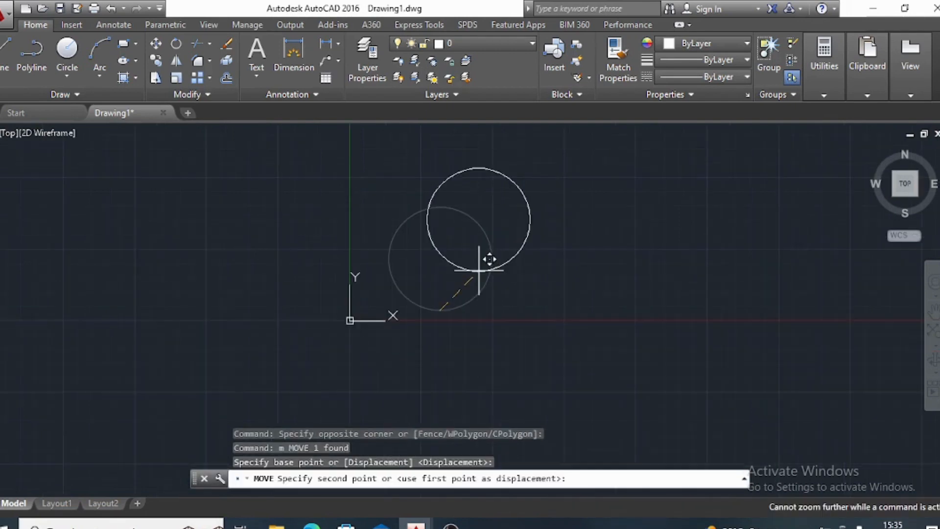
middle_click_drag(461, 285, 378, 373)
middle_click_drag(502, 242, 502, 242)
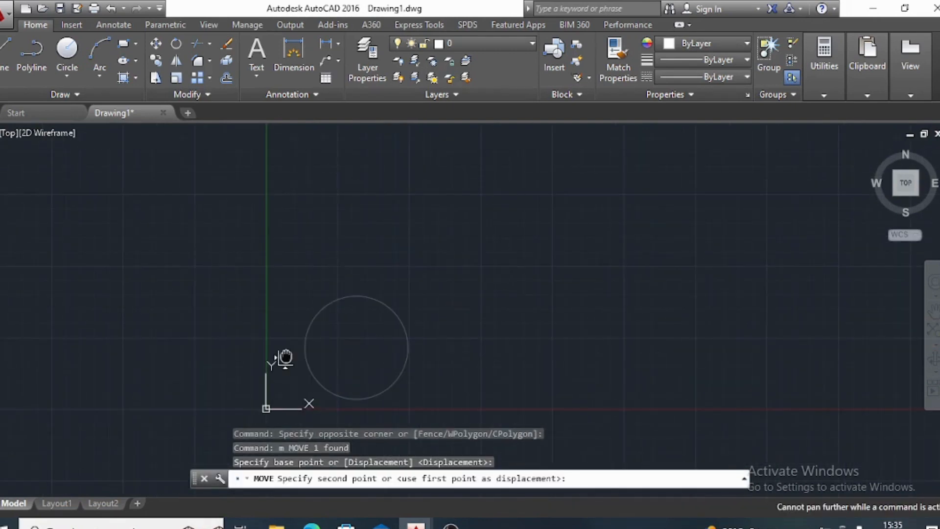
left_click(659, 223)
Draw a circle of radius 35 concentric with the existing circle.
scroll(653, 228, "up", 2)
middle_click_drag(505, 292, 214, 367)
scroll(404, 272, "up", 2)
middle_click_drag(405, 272, 434, 398)
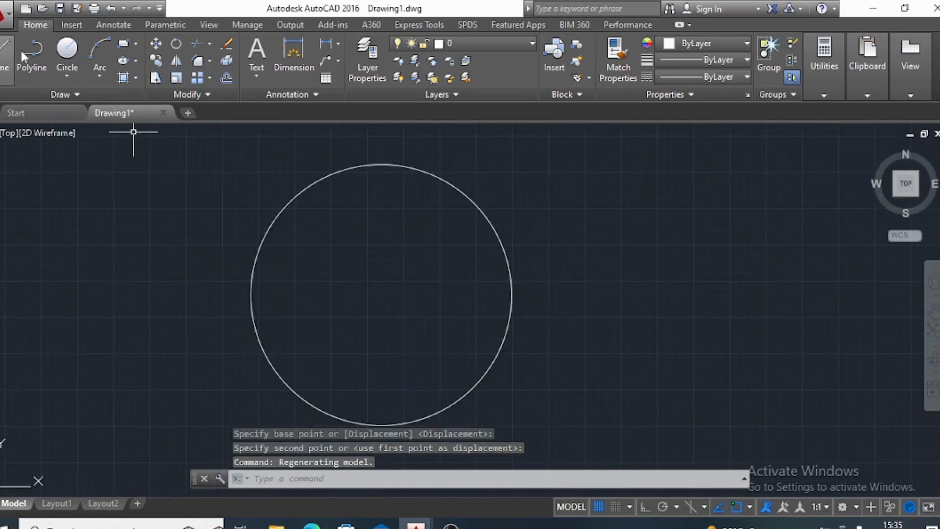
left_click(68, 49)
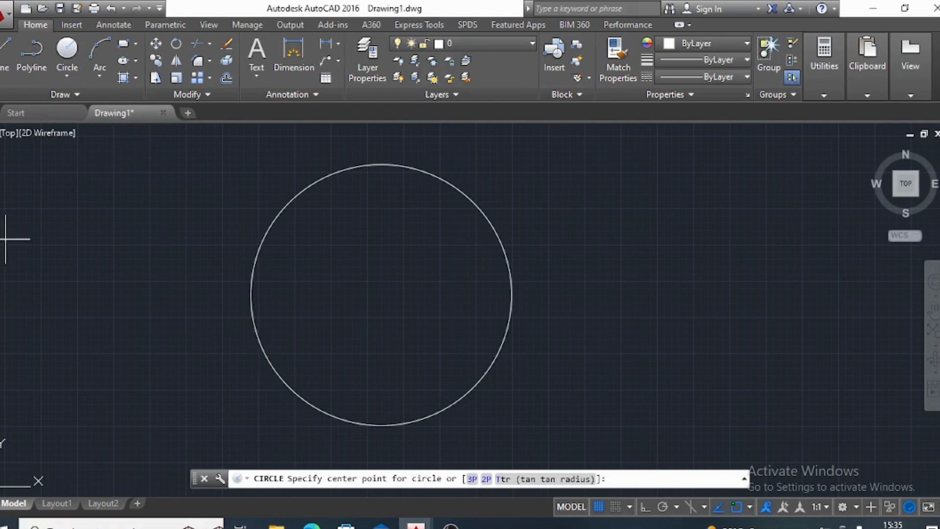
left_click(381, 294)
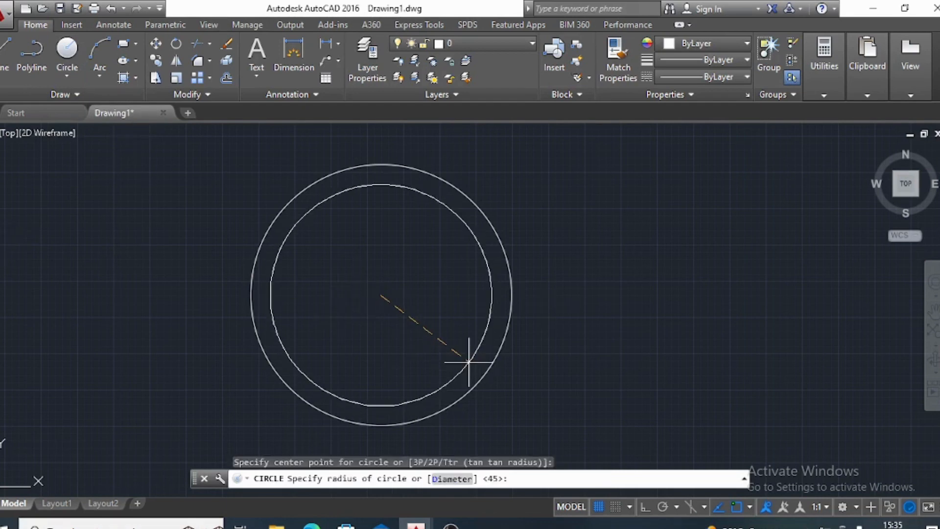
type("35")
key("Return")
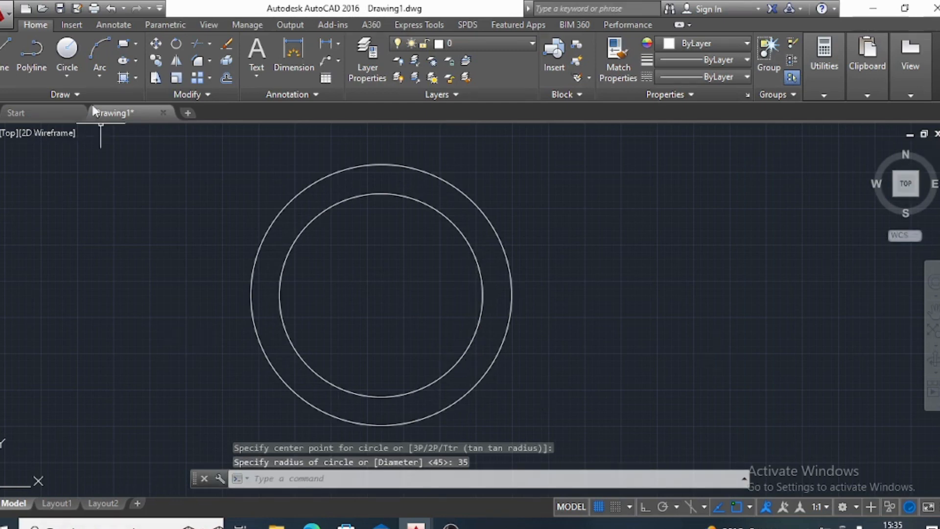
Draw a third concentric circle of radius 18 from the same center.
left_click(67, 71)
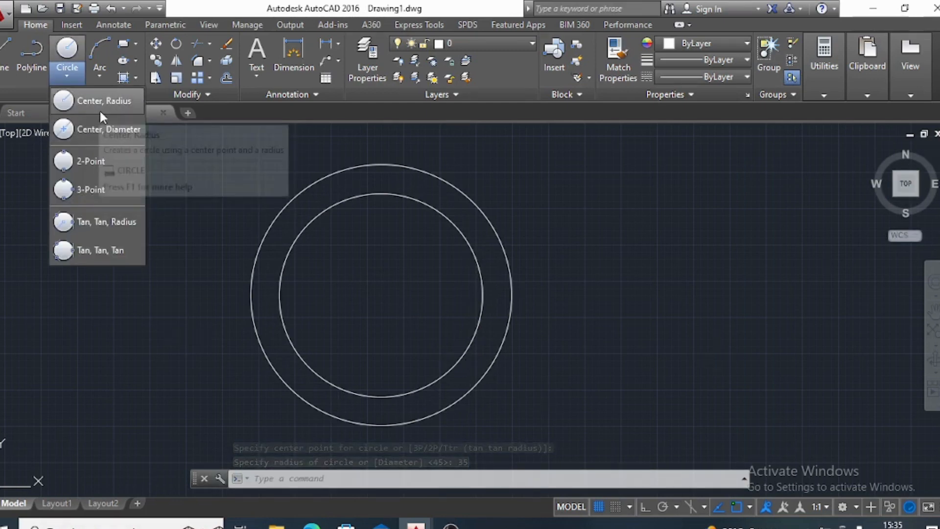
left_click(99, 110)
left_click(381, 295)
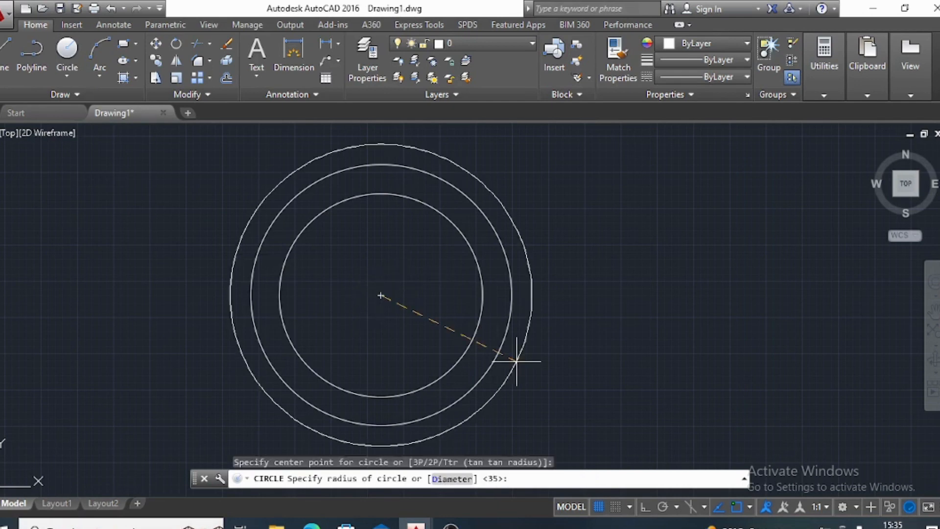
type("18")
key("Return")
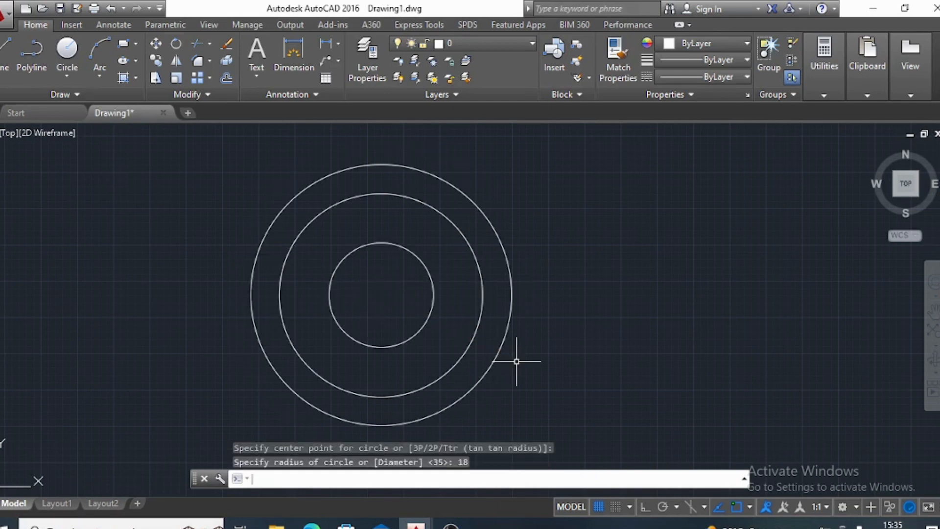
Turn on ortho mode and draw a 65-unit polyline vertically upward from the center of the concentric circles.
scroll(517, 361, "down", 4)
scroll(494, 378, "up", 2)
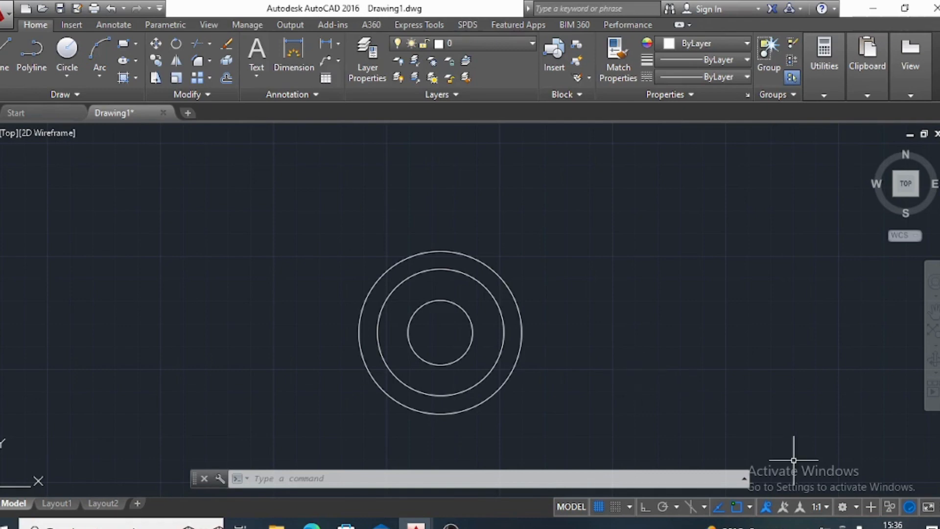
type("pl")
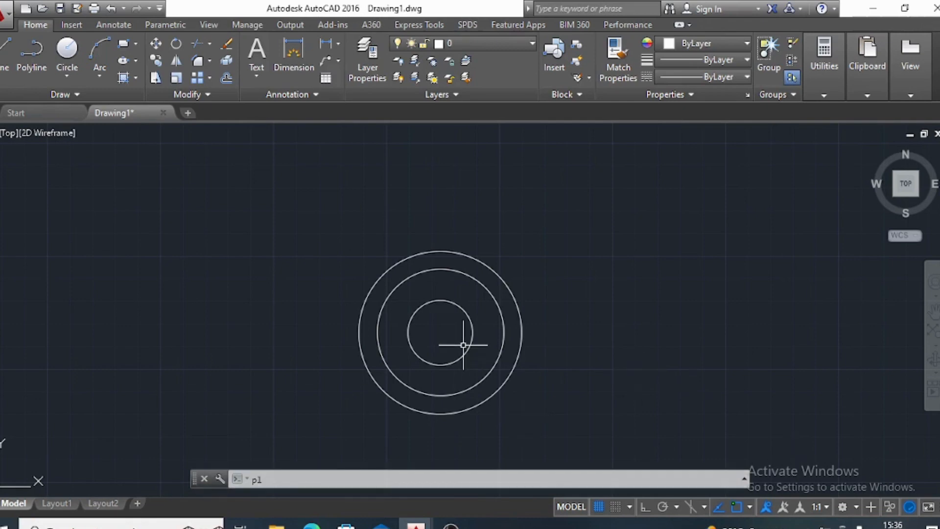
left_click(381, 338)
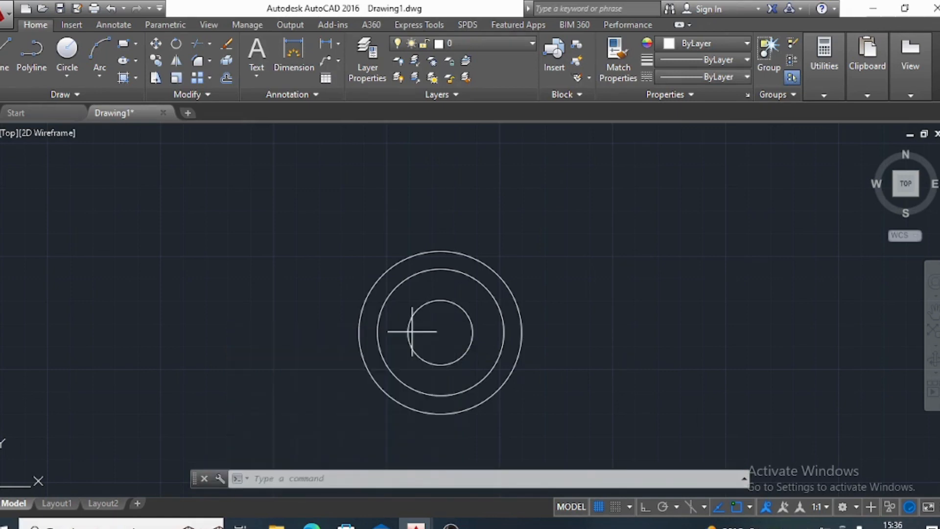
scroll(438, 317, "up", 4)
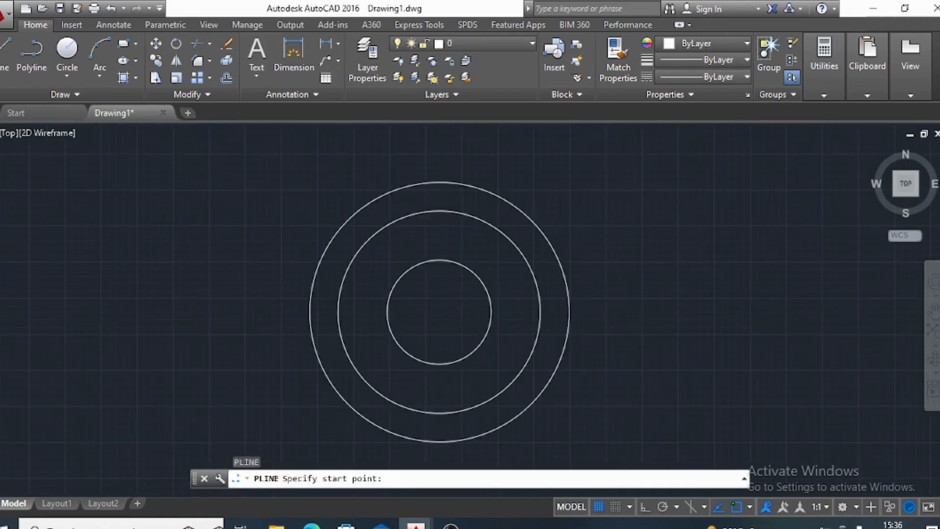
left_click(437, 313)
scroll(443, 294, "down", 4)
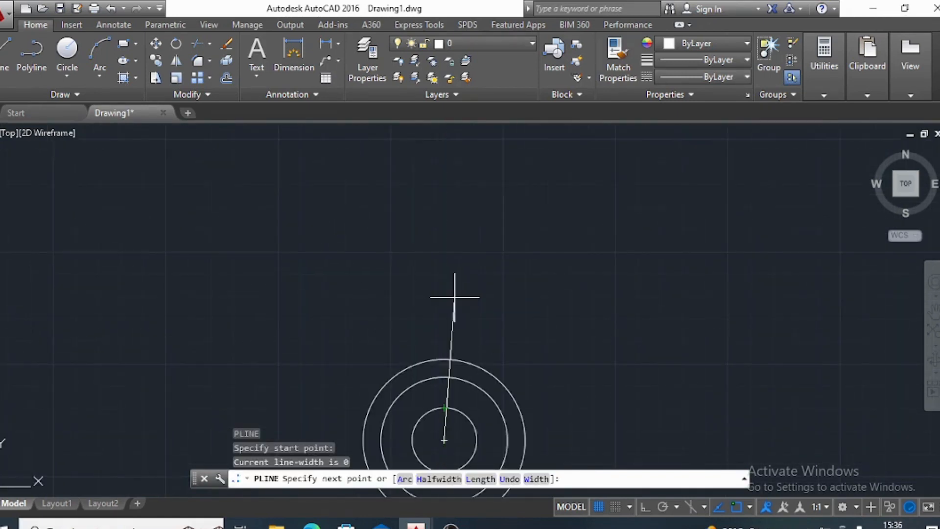
key("F8")
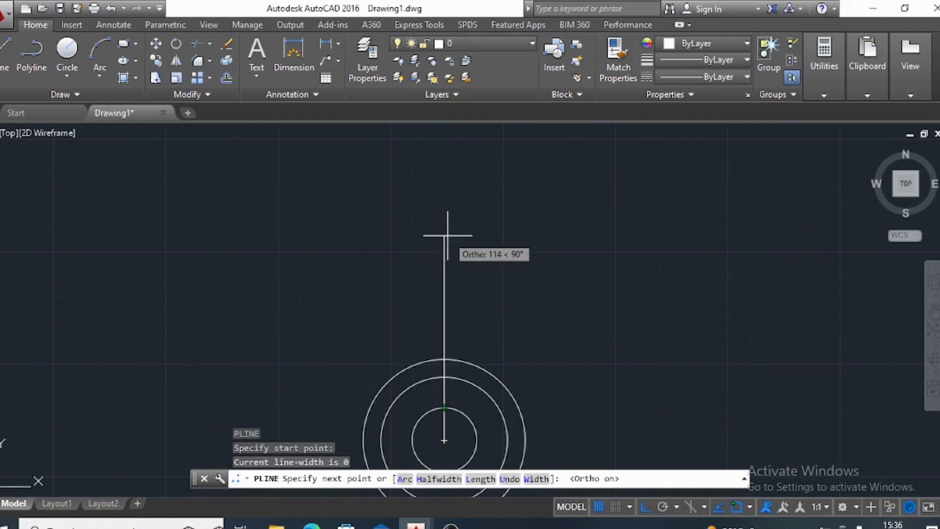
scroll(442, 180, "down", 3)
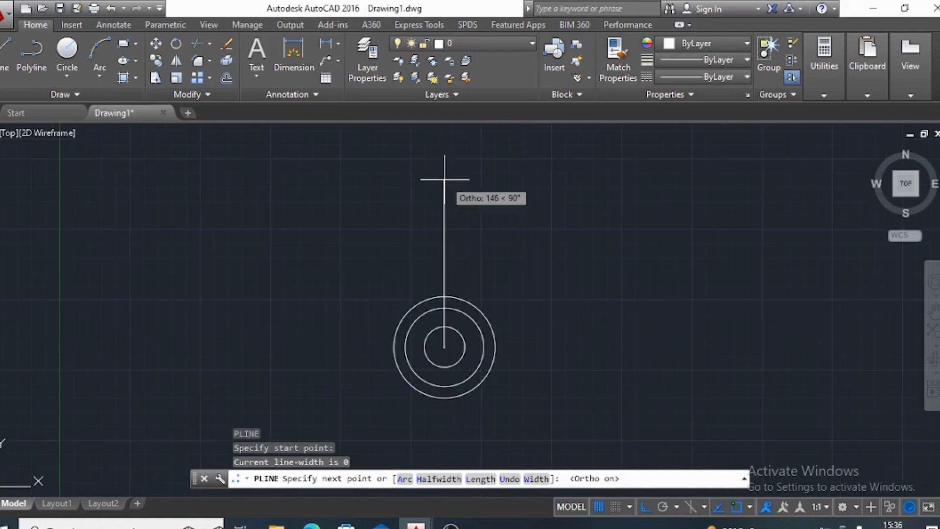
scroll(444, 172, "up", 3)
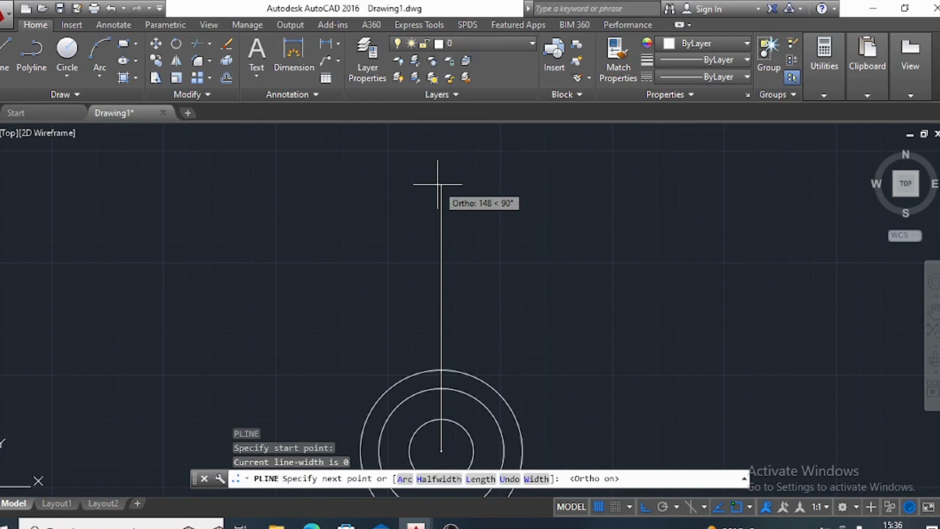
type("65")
key("Return")
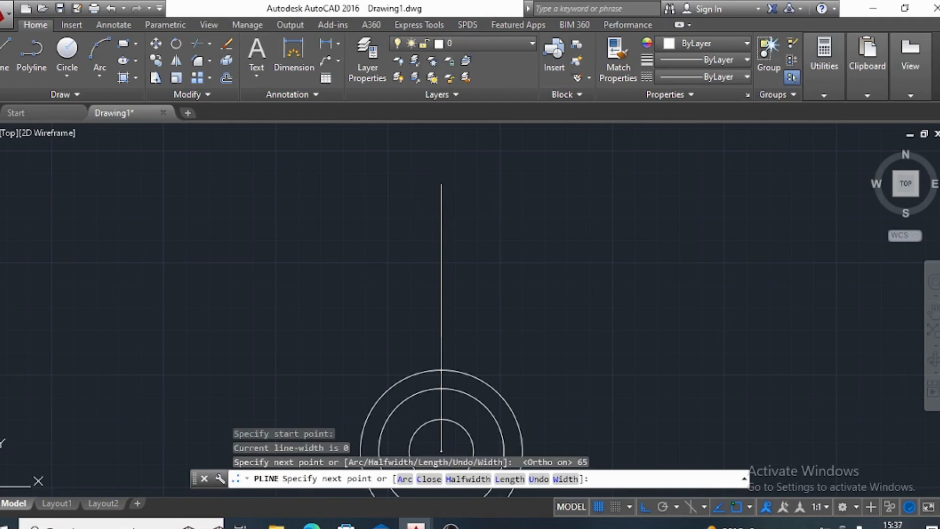
scroll(642, 234, "down", 4)
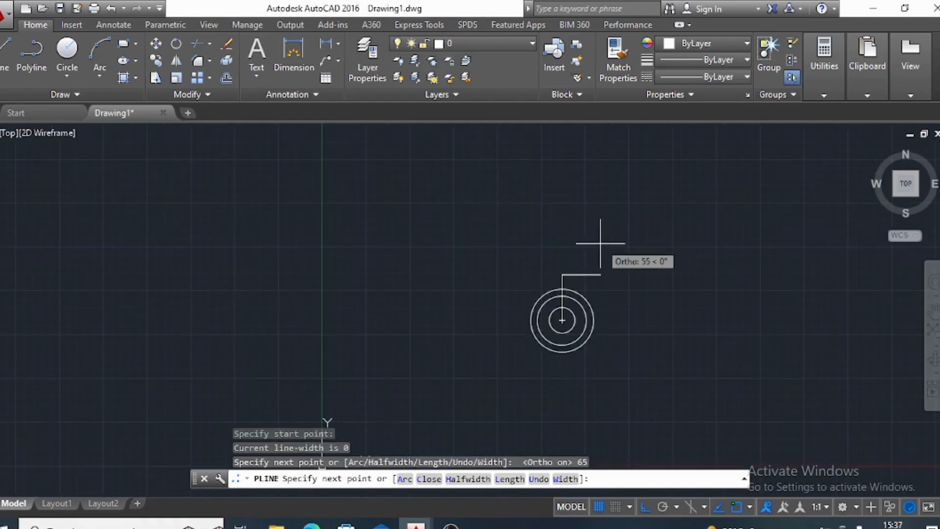
key("Escape")
Draw a second 65-unit polyline vertically downward from the center of the concentric circles.
middle_click_drag(598, 306, 583, 282)
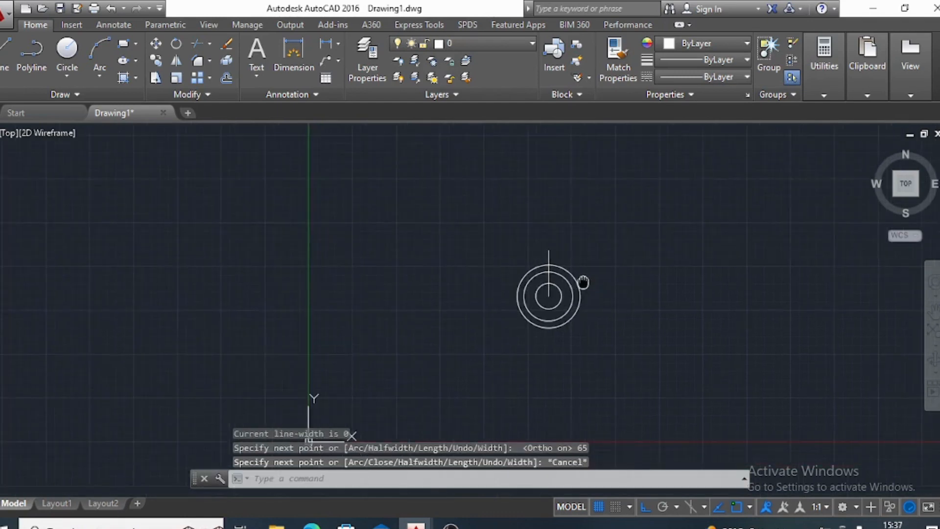
scroll(557, 294, "up", 2)
type("pl")
key("Return")
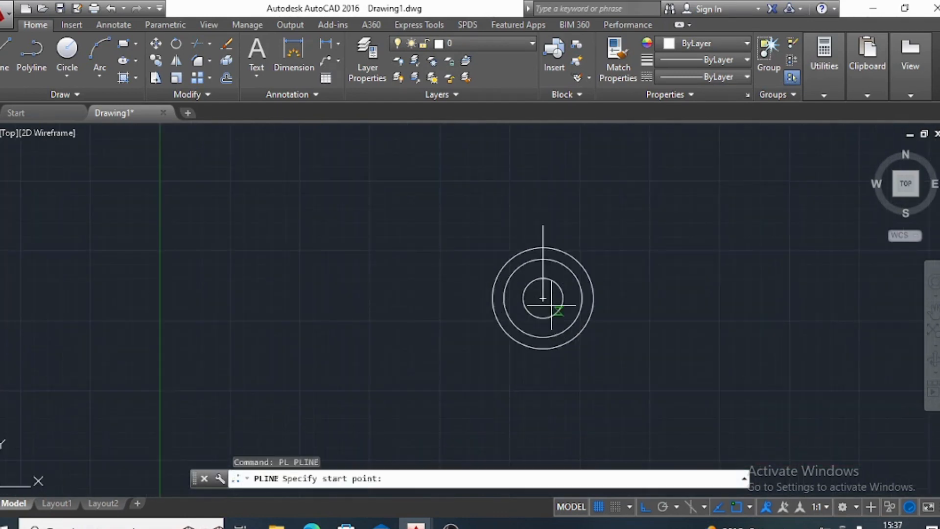
scroll(551, 305, "up", 4)
left_click(529, 286)
type("65")
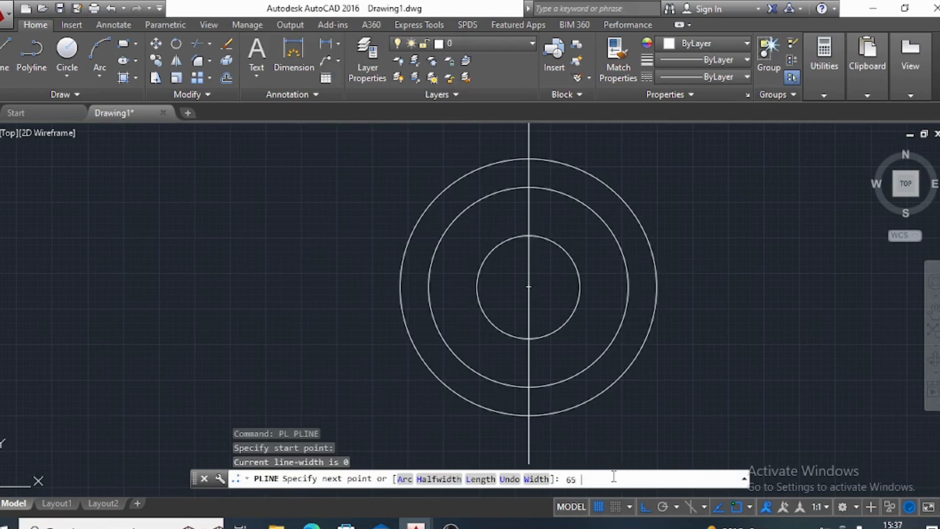
key("Return")
scroll(602, 458, "down", 5)
key("Escape")
Draw a circle of radius 24 centered on the lower end of the vertical line.
middle_click_drag(593, 417, 490, 346)
scroll(490, 347, "up", 5)
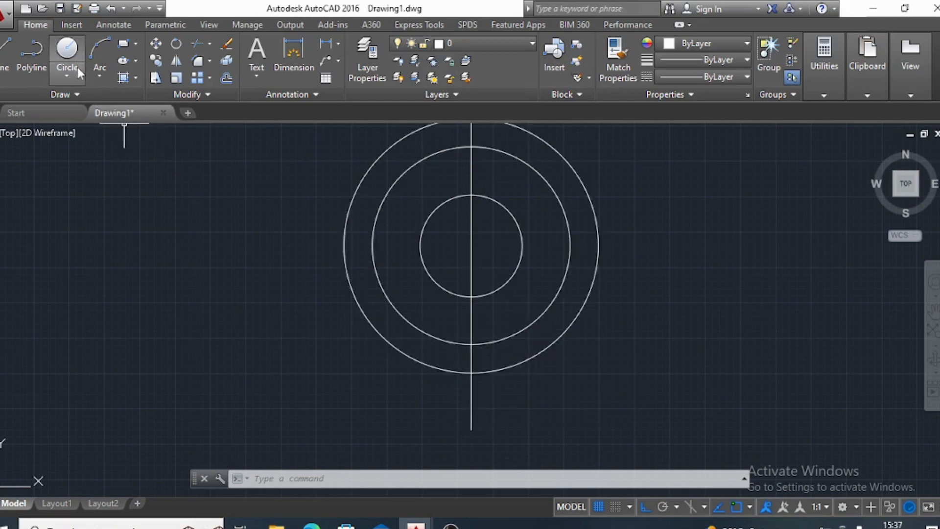
left_click(66, 74)
left_click(82, 102)
scroll(481, 431, "down", 2)
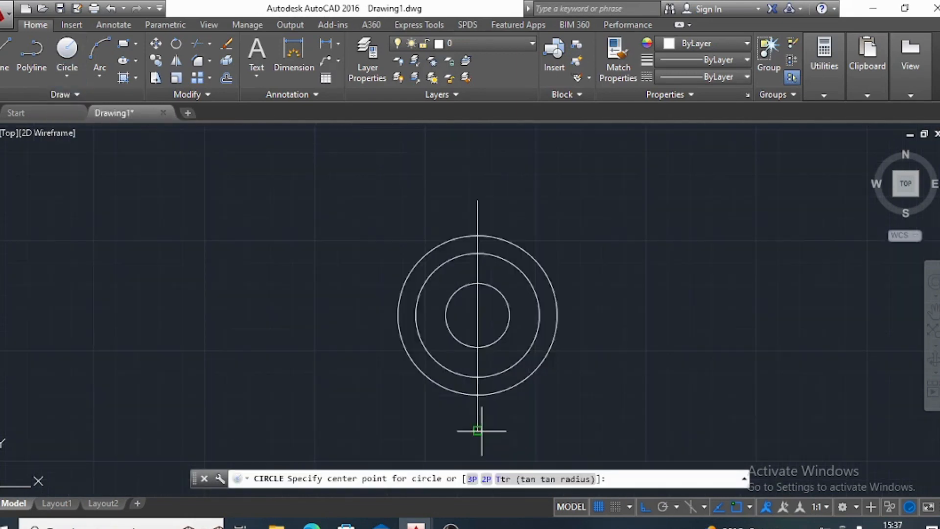
scroll(481, 431, "up", 2)
middle_click_drag(478, 424, 447, 357)
left_click(466, 344)
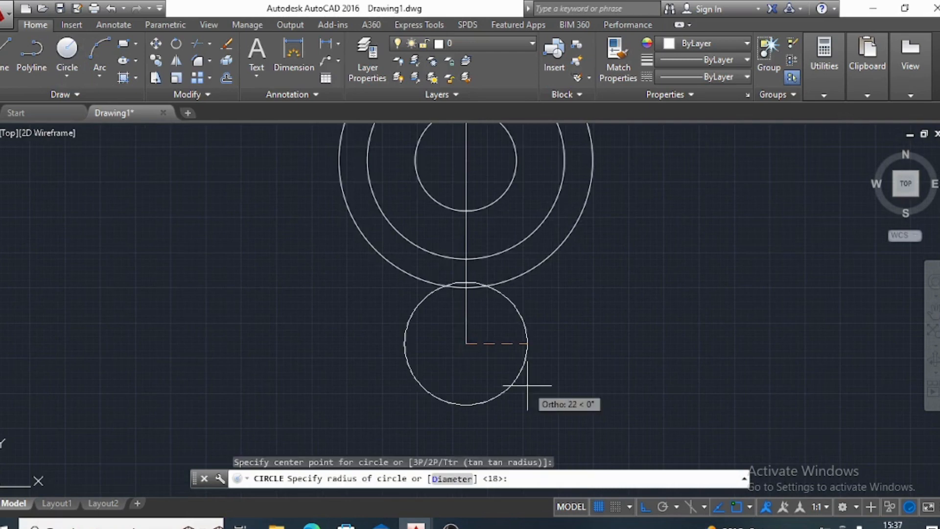
type("24")
key("Return")
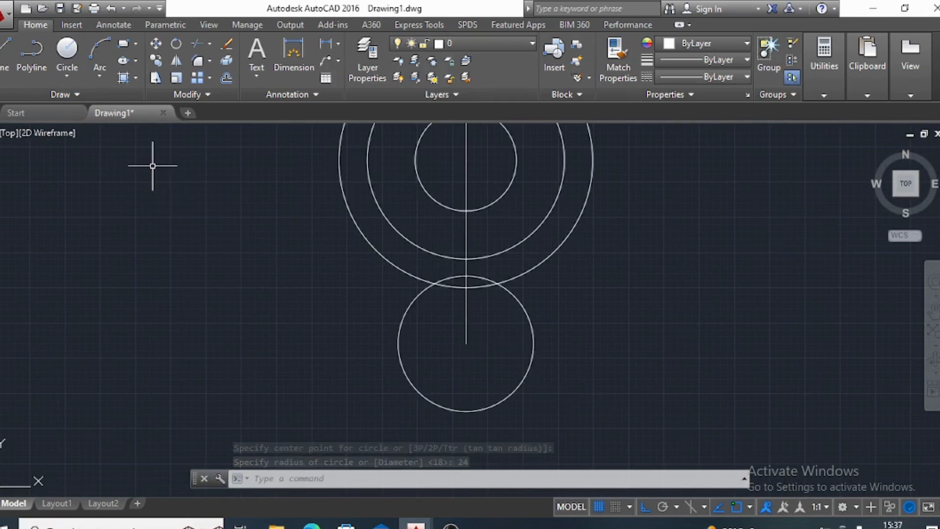
Draw a circle of radius 18 concentric with the circle at the line's lower end.
left_click(67, 71)
left_click(87, 122)
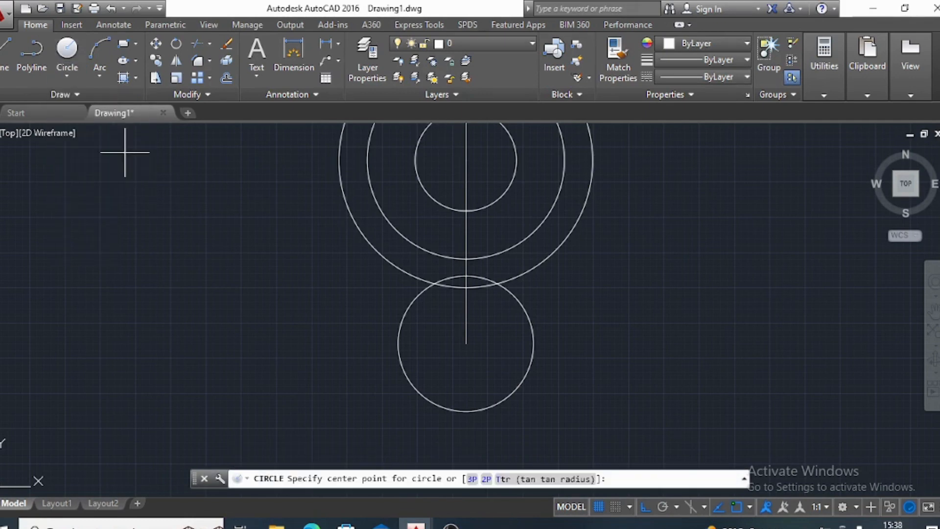
left_click(466, 343)
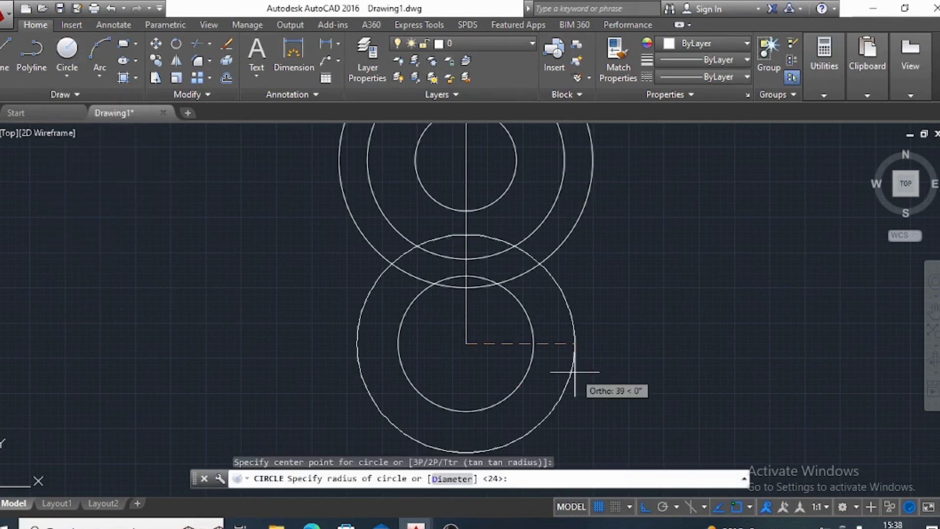
type("18")
key("Return")
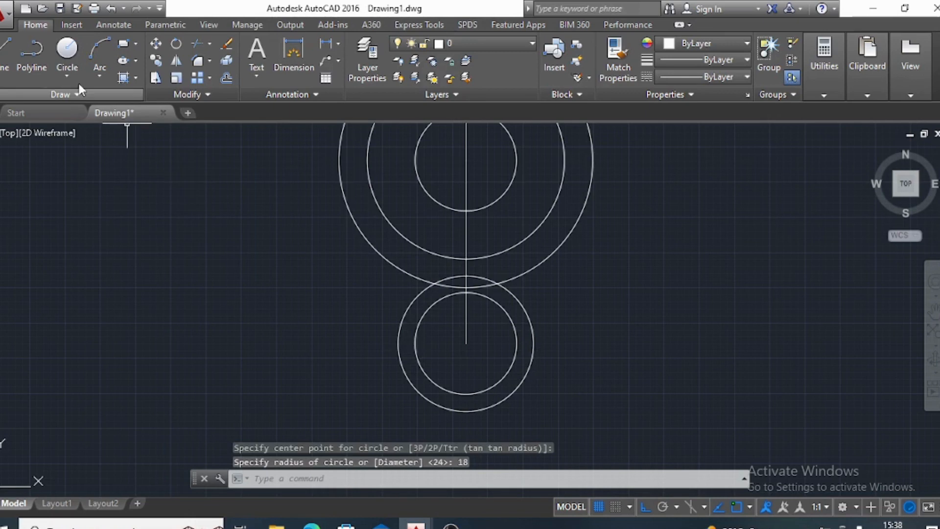
Add a circle of radius 9 at the same center on the line's lower end.
key("Return")
left_click(466, 344)
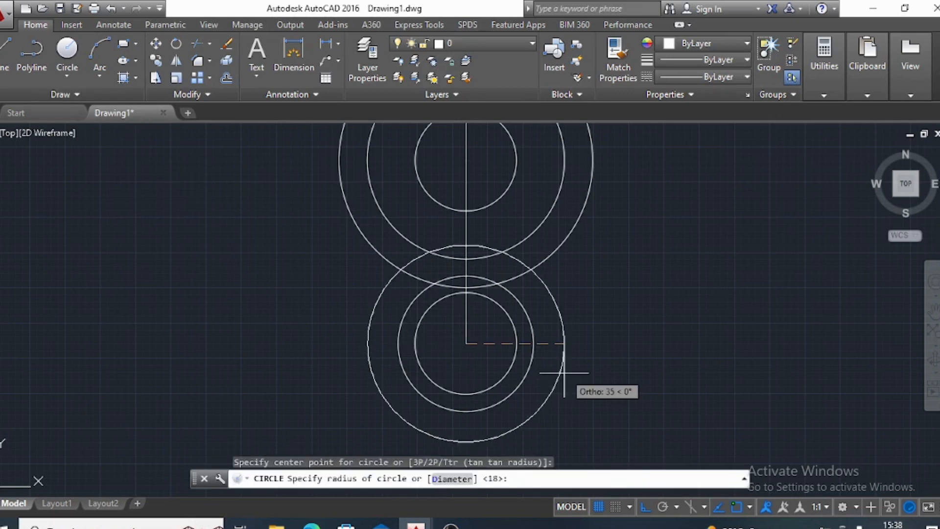
type("9")
key("Return")
Mirror the three lower circles about a horizontal line through the large circles' center, keeping the source objects.
scroll(529, 352, "down", 3)
left_click(540, 352)
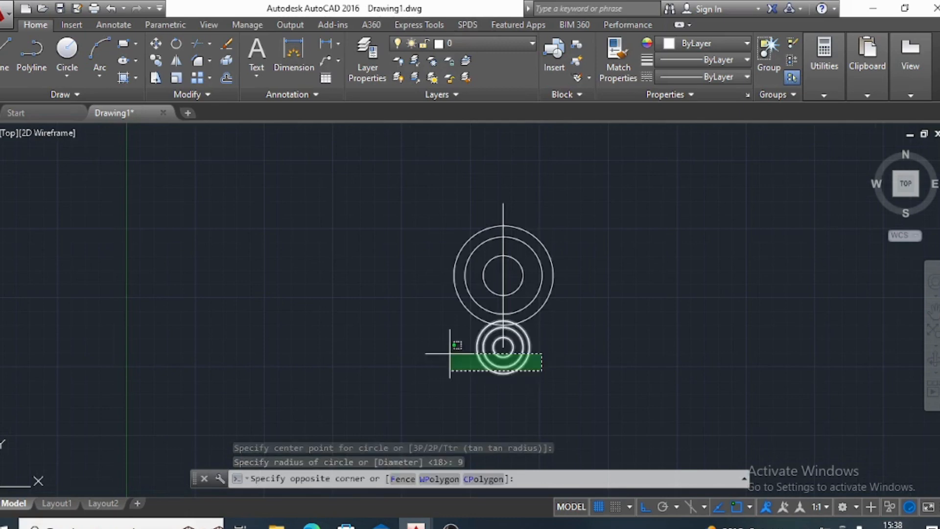
left_click(448, 373)
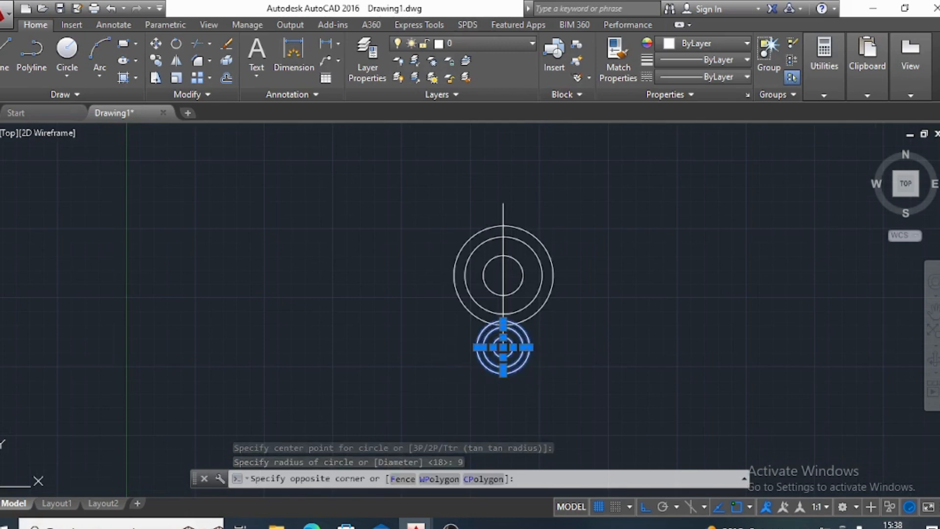
type("MIRROR3D")
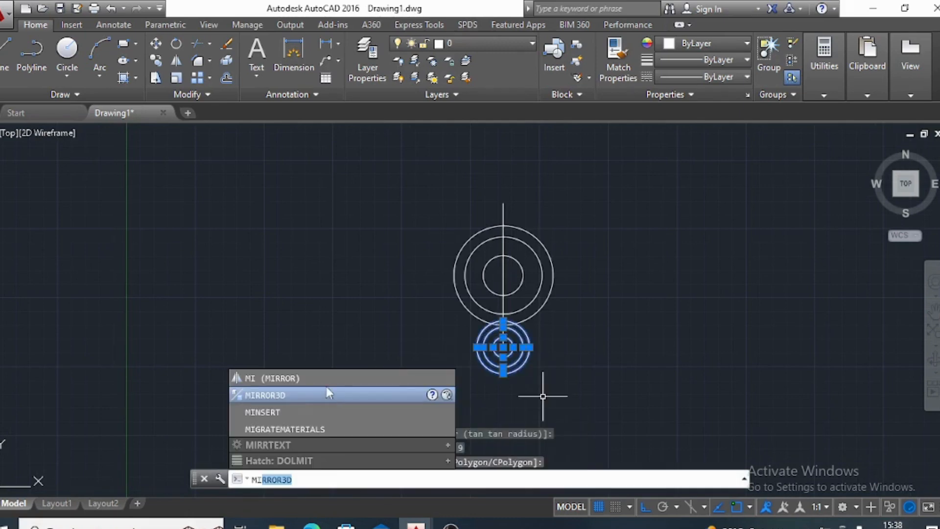
key("Return")
left_click(503, 275)
left_click(605, 225)
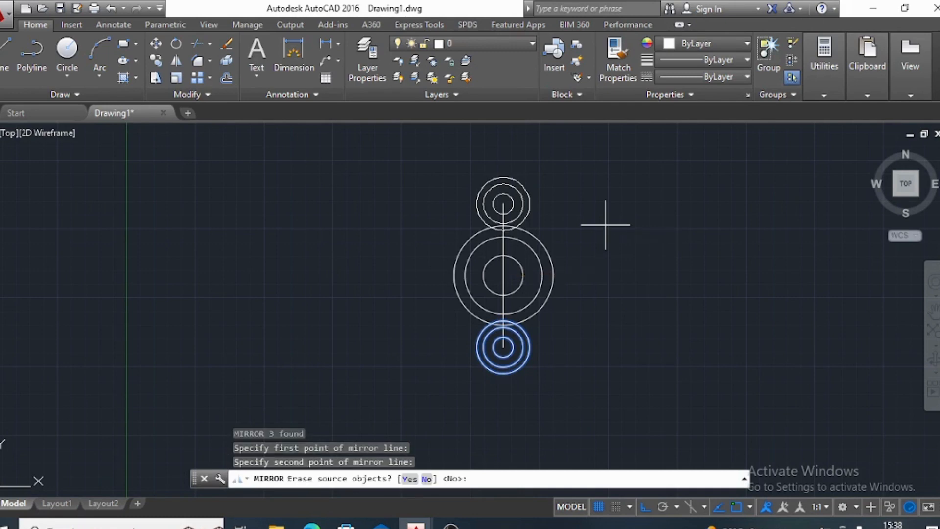
key("Return")
scroll(618, 277, "down", 2)
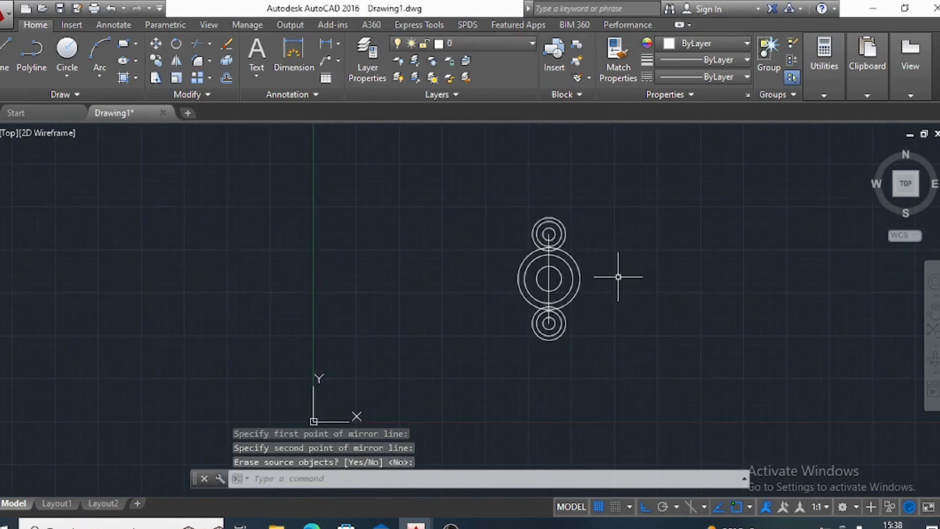
Draw a horizontal polyline 128 units long to the left from the center of the large circles.
scroll(618, 277, "up", 4)
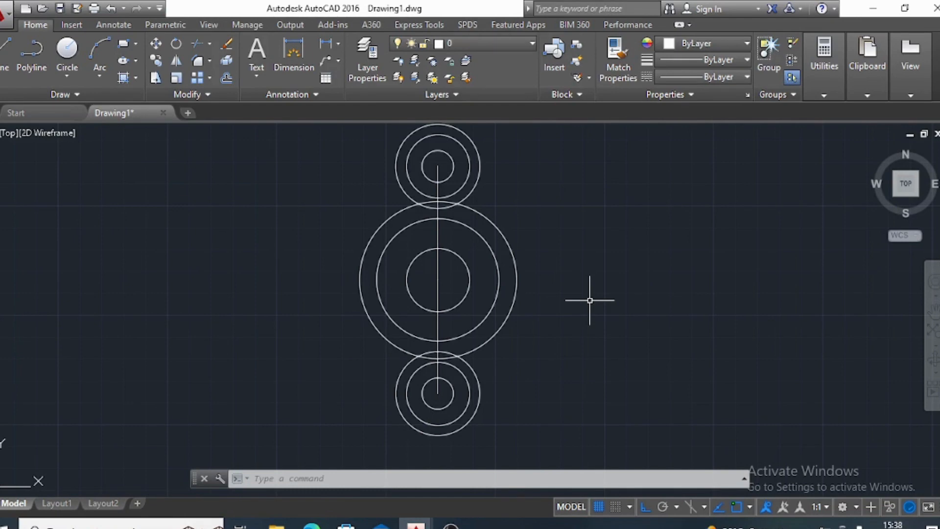
type("pl")
key("Return")
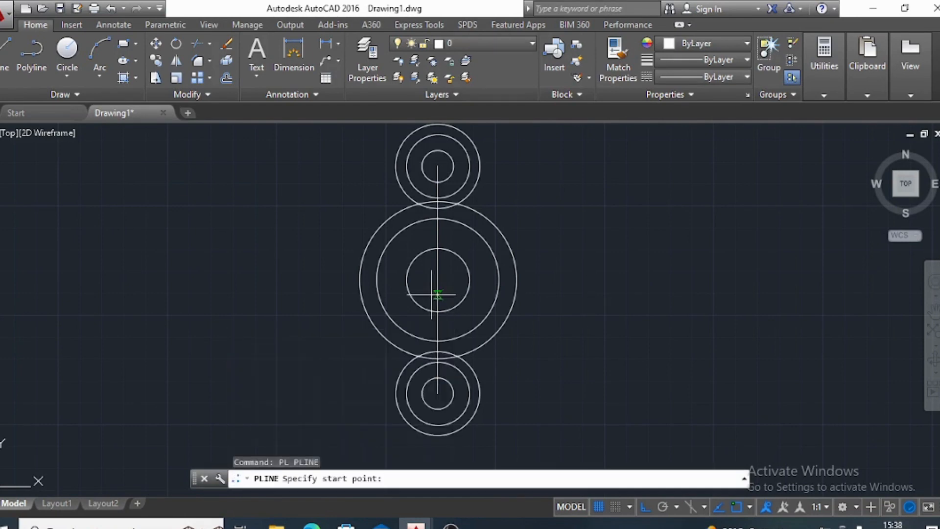
left_click(438, 280)
type("12")
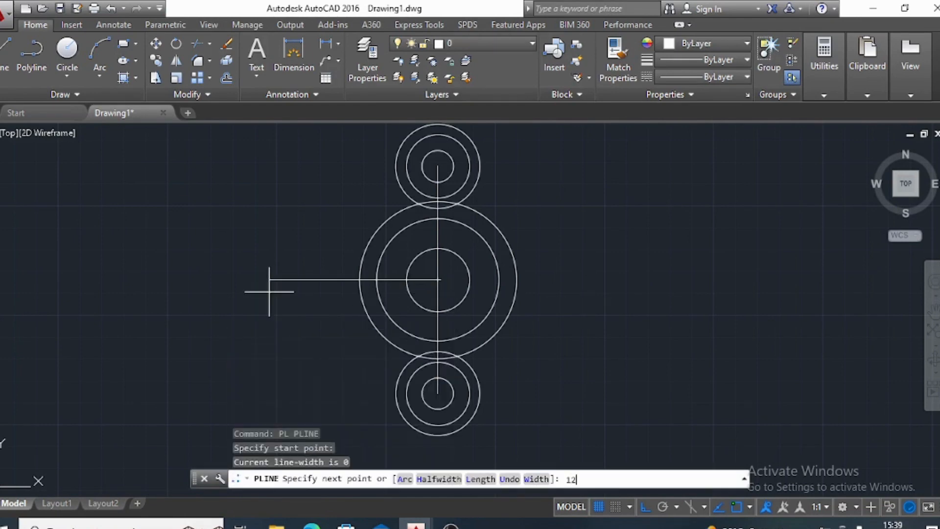
type("8")
key("Return")
scroll(233, 302, "down", 2)
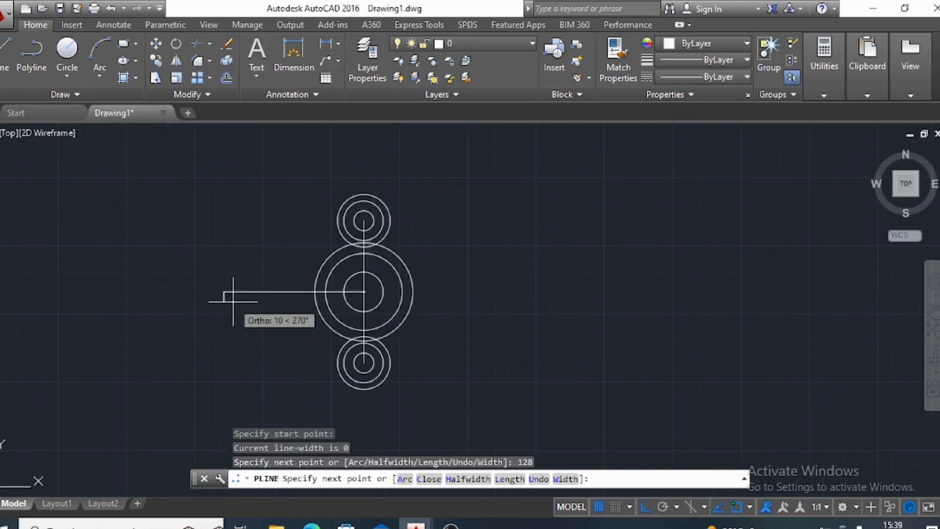
key("Escape")
Begin a second polyline at the large circles' center, running 6 units up and then left to align with the horizontal line's far end.
scroll(330, 304, "up", 6)
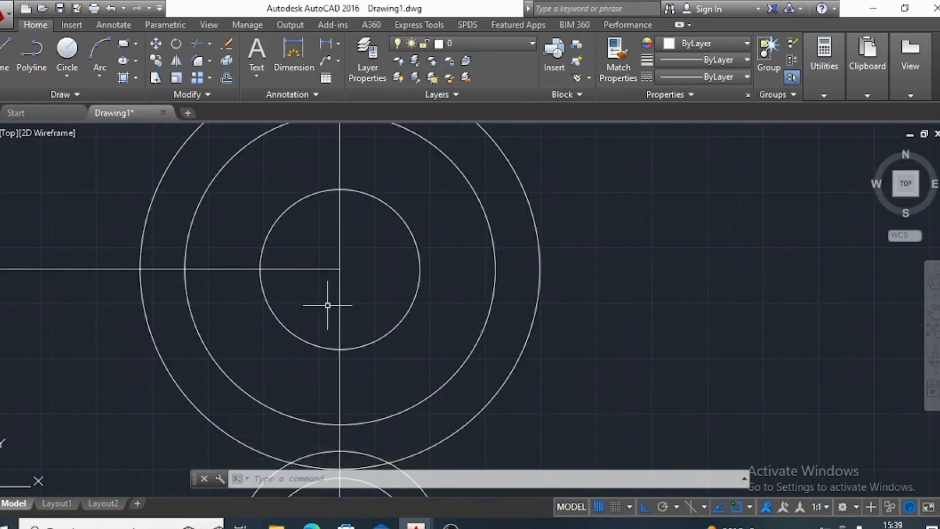
type("pl")
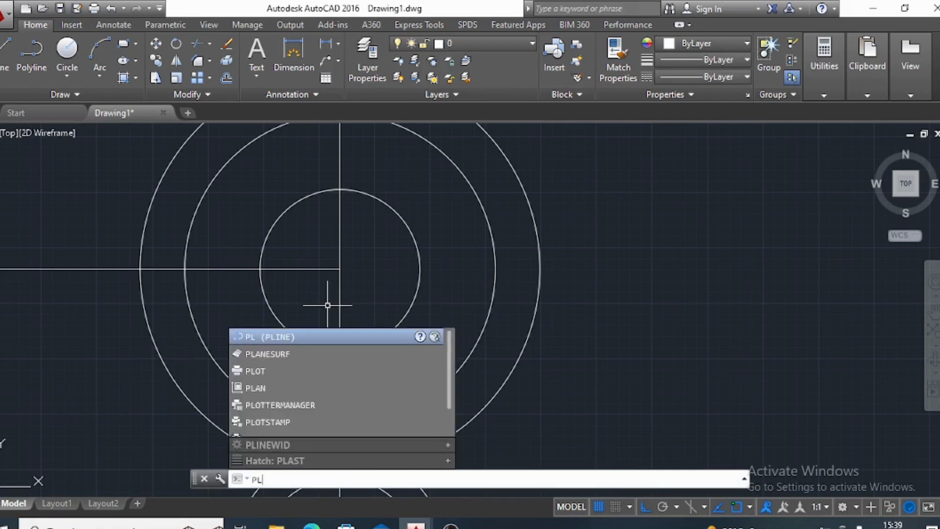
key("Return")
left_click(340, 269)
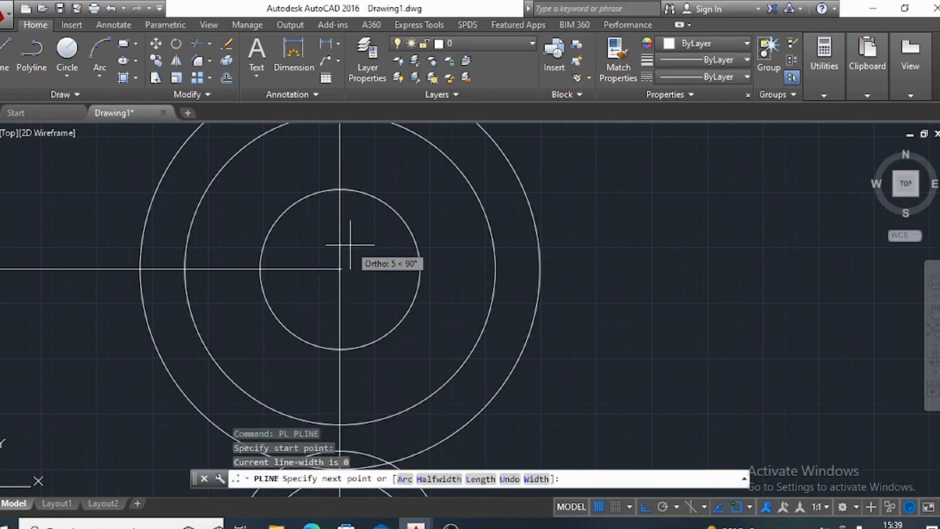
type("6")
key("Return")
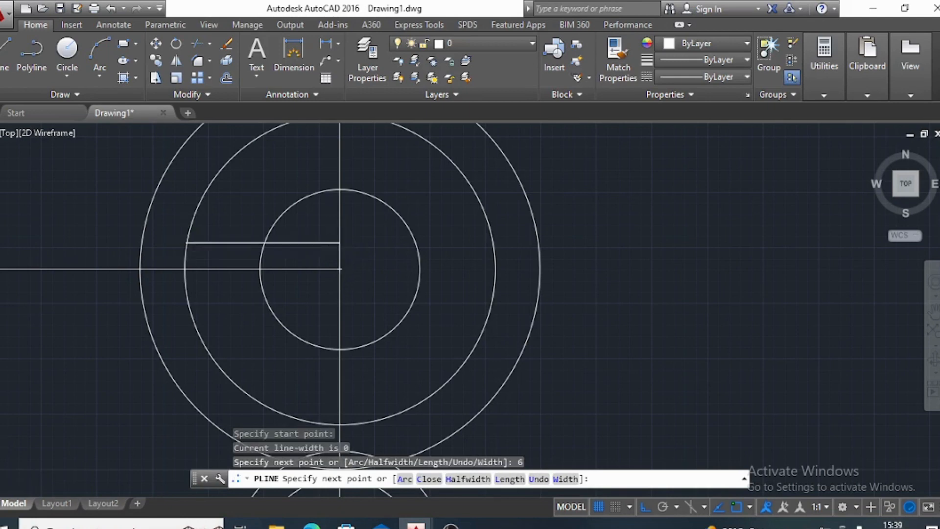
scroll(189, 245, "down", 3)
scroll(84, 240, "up", 5)
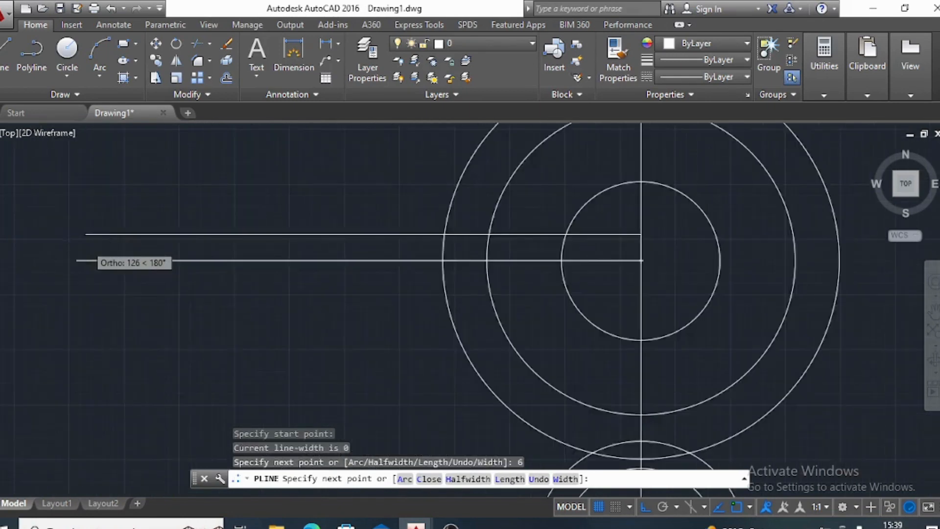
left_click(69, 227)
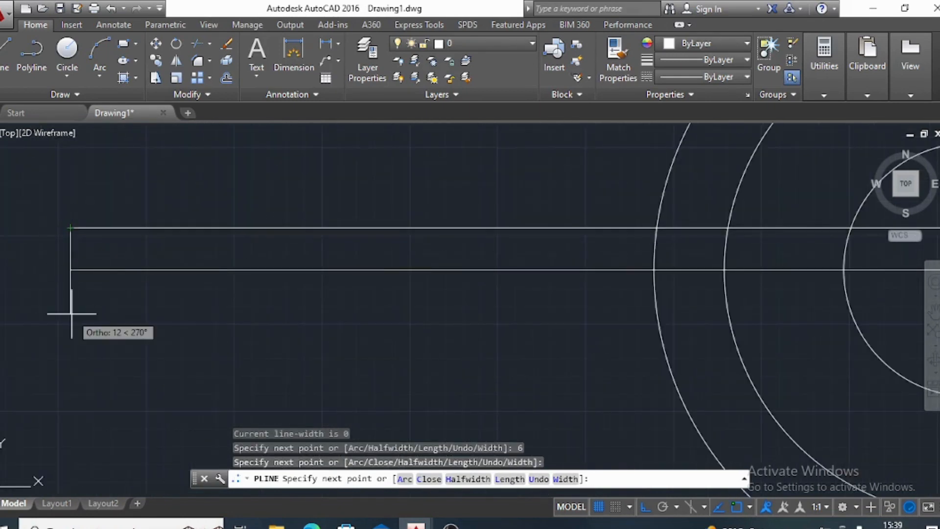
Continue the polyline 12 units down and 128 units right back to the vertical centerline, and finish it.
type("12")
key("Return")
scroll(588, 315, "down", 3)
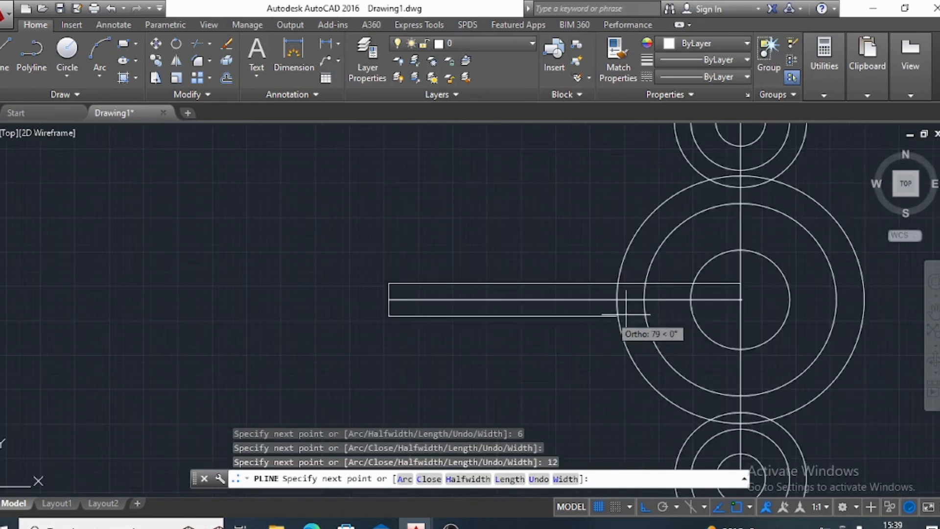
scroll(739, 317, "up", 5)
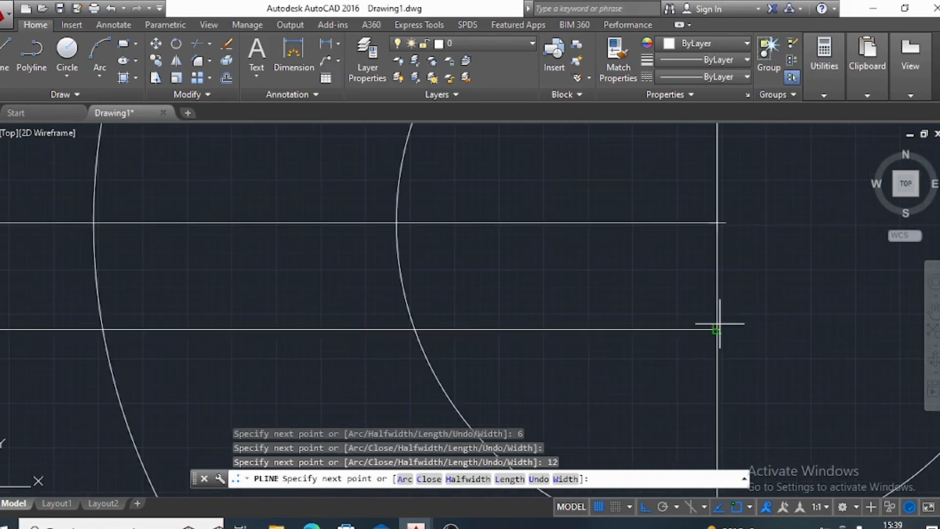
type("12")
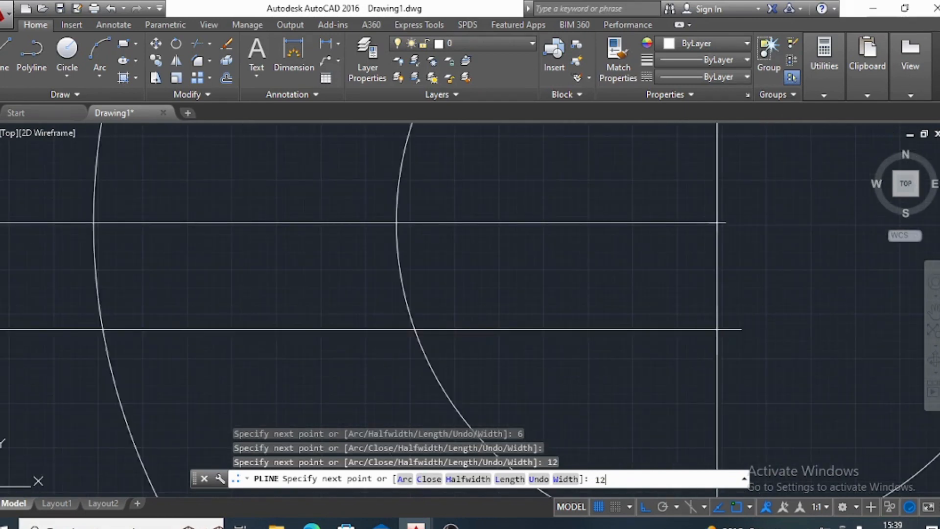
type("8")
key("Return")
scroll(720, 205, "down", 2)
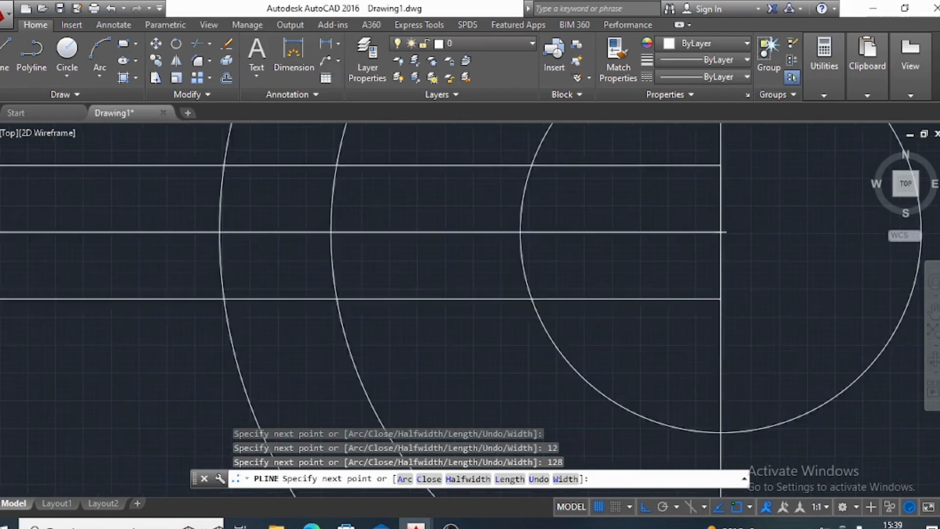
key("Escape")
Delete the horizontal middle line running through the bar to the large circles' center.
left_click(688, 237)
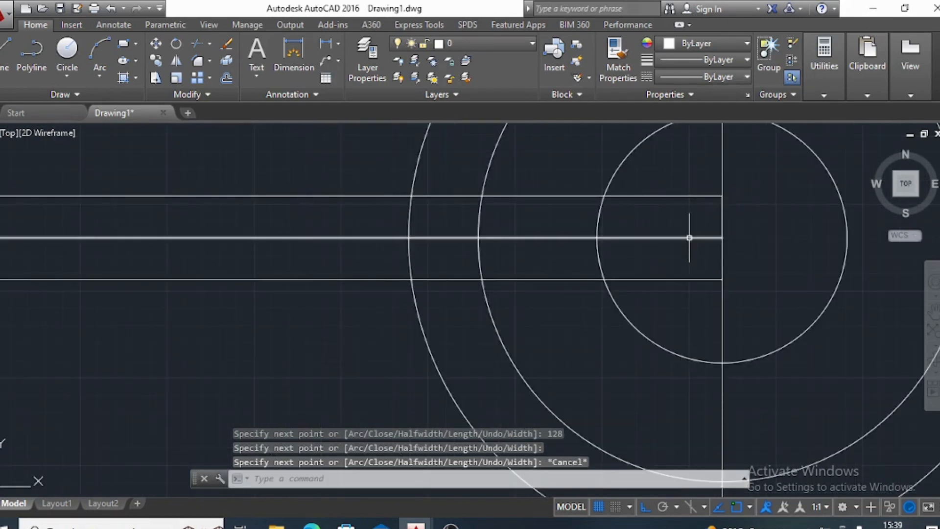
key("Delete")
scroll(560, 322, "down", 4)
scroll(493, 334, "down", 2)
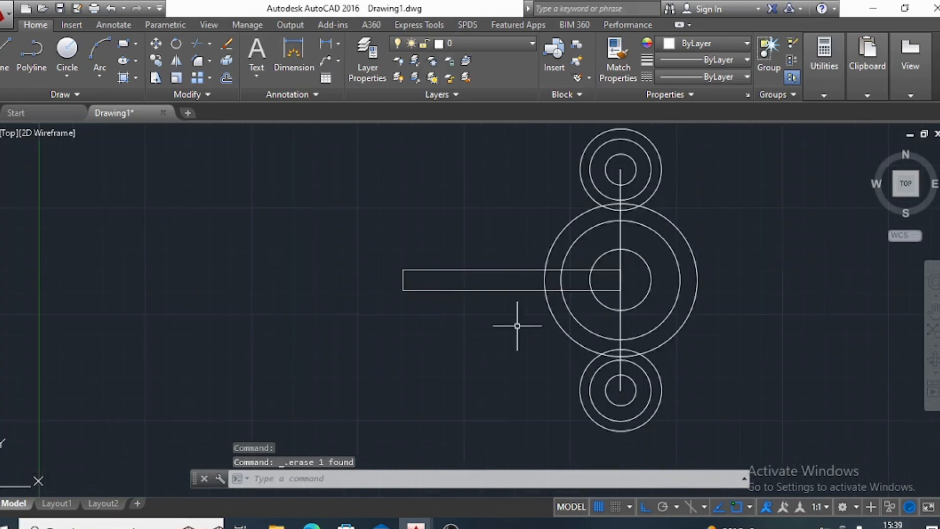
scroll(453, 313, "down", 2)
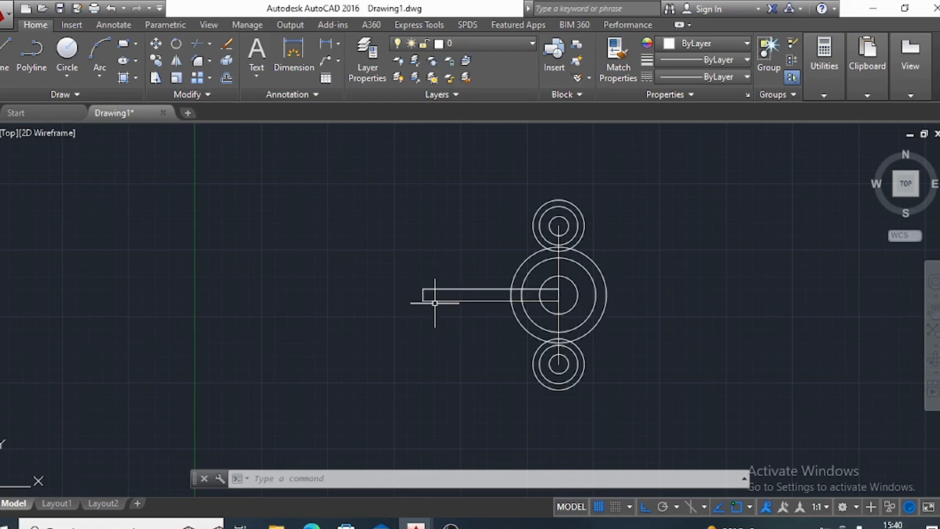
Draw a vertical polyline 35.25 units upward from the midpoint of the bar's left edge.
type("pl")
key("Return")
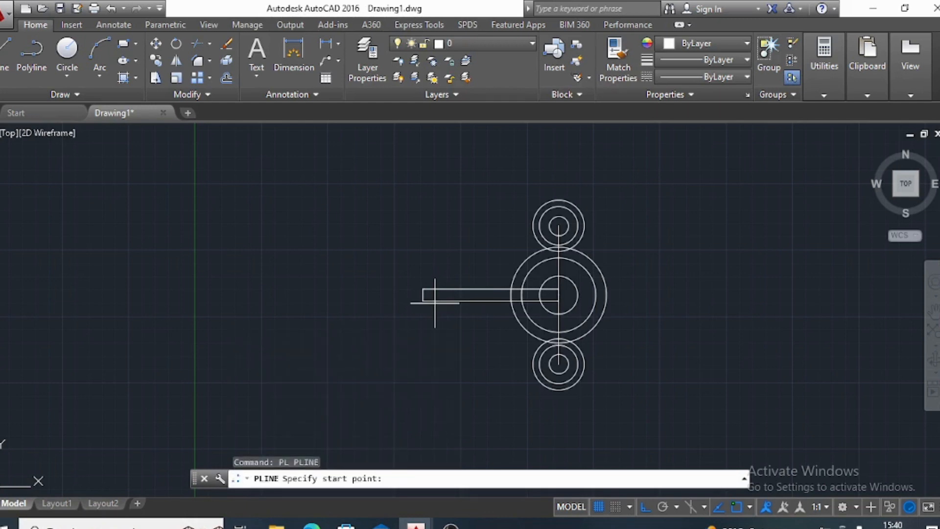
left_click(423, 295)
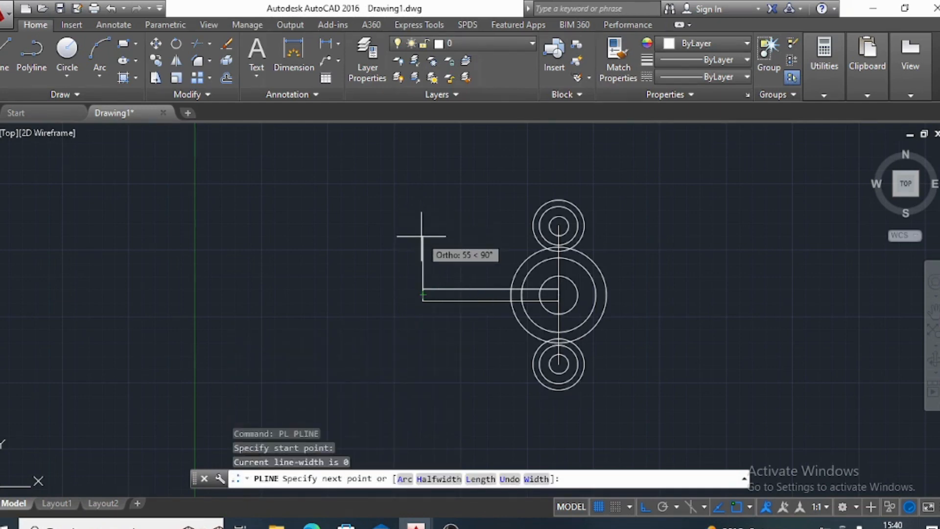
type("3")
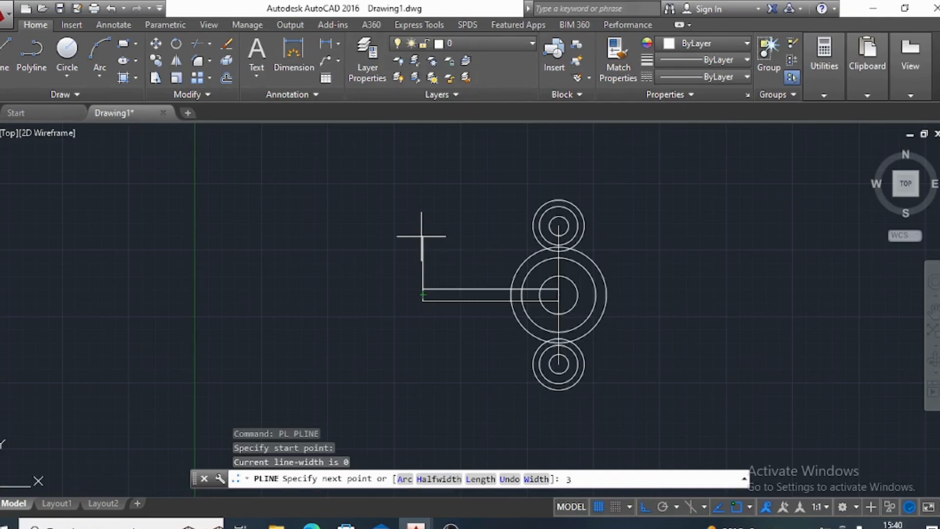
type("5.25")
key("BackSpace")
type("5")
key("Return")
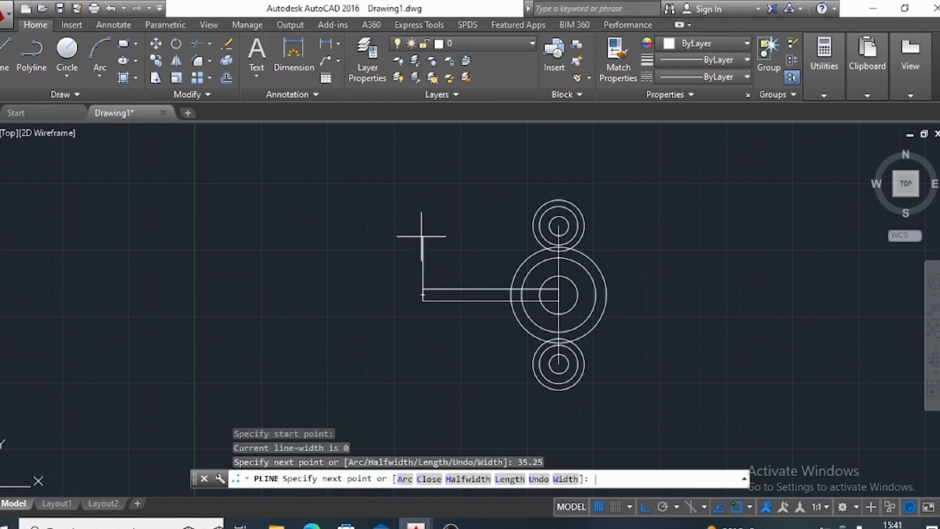
key("Escape")
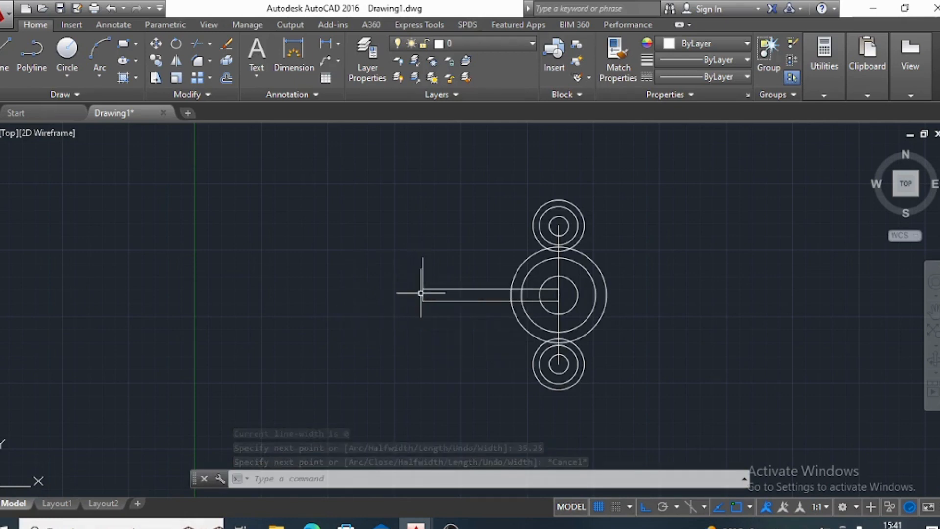
Draw a vertical polyline 35.25 units downward from the midpoint of the bar's left edge.
type("pl")
key("Return")
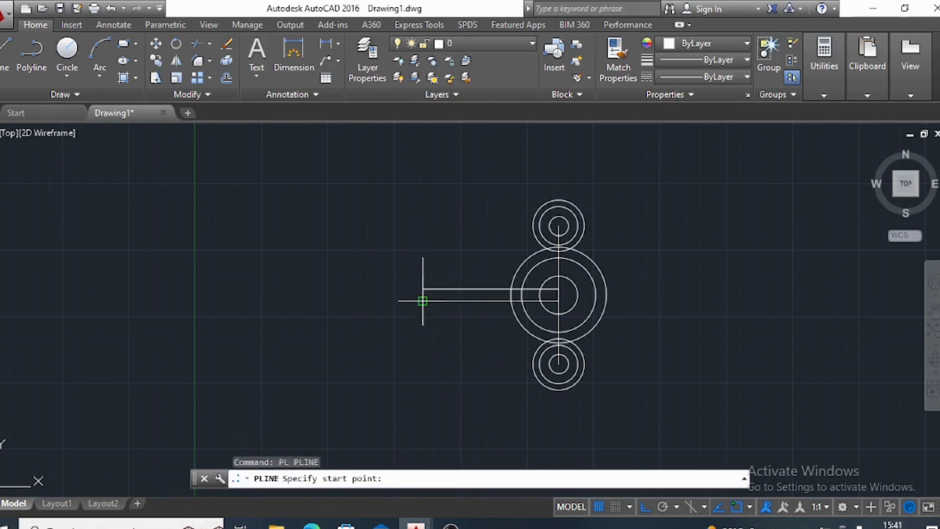
scroll(421, 298, "up", 4)
scroll(427, 299, "up", 2)
left_click(410, 283)
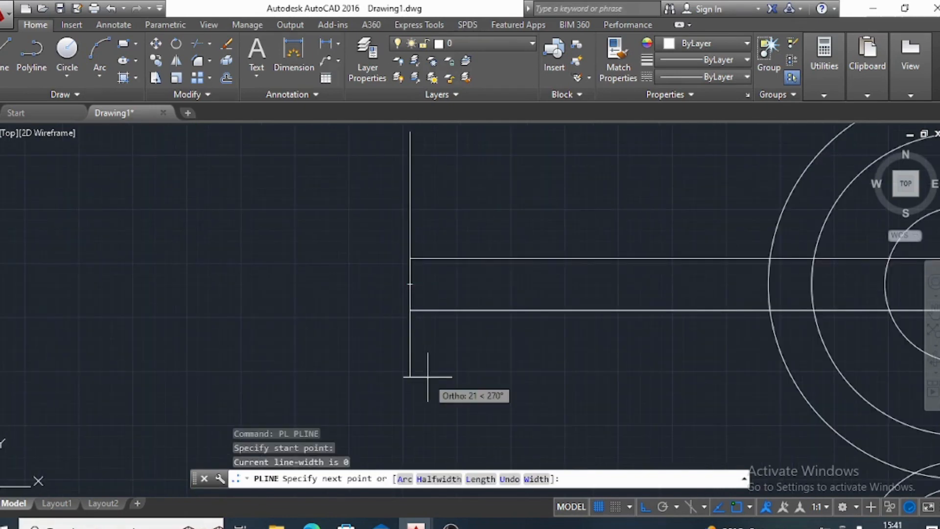
type("35.25")
key("Return")
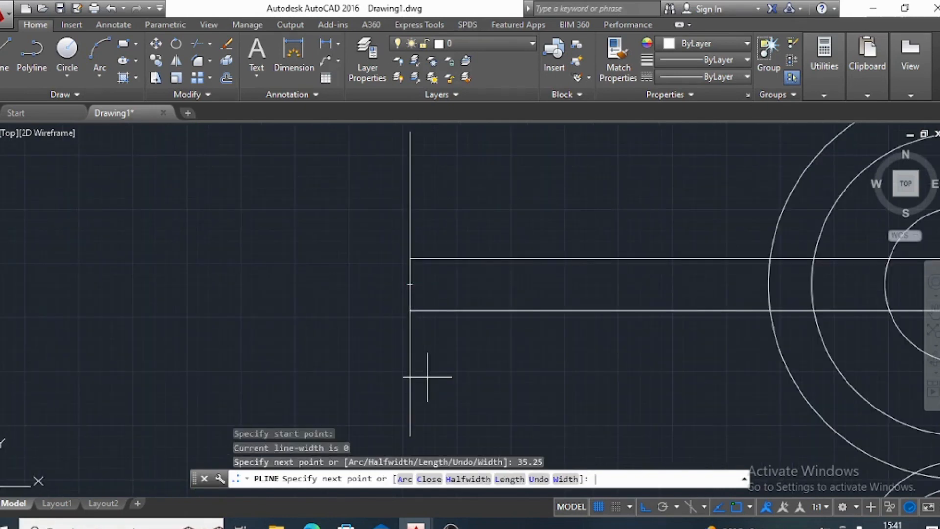
scroll(428, 377, "down", 2)
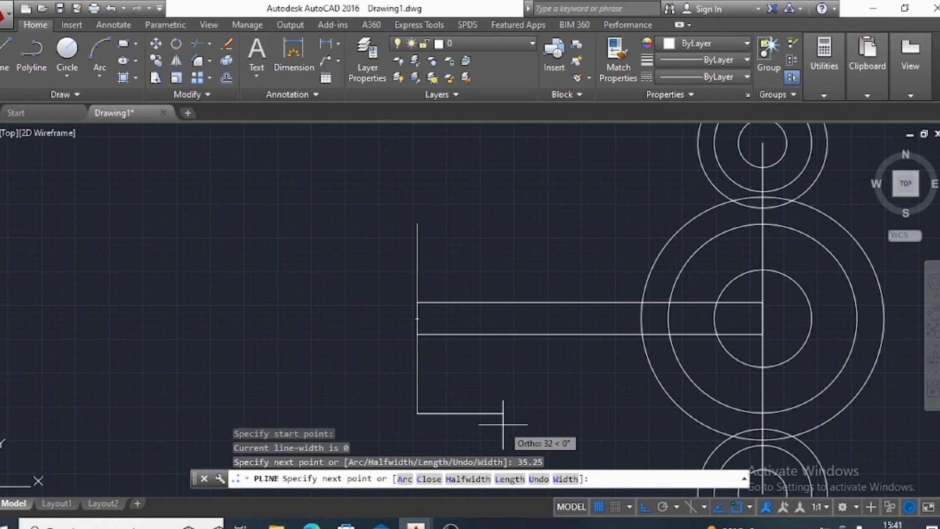
key("Return")
key("Escape")
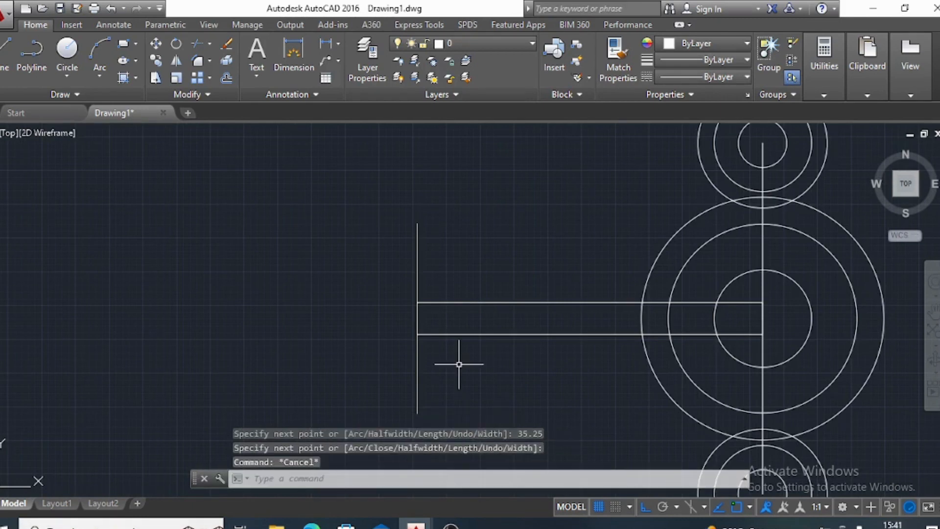
Close a rectangle on the vertical line with a polyline 56 units right from its lower end, up, and back to its upper end.
scroll(460, 361, "down", 2)
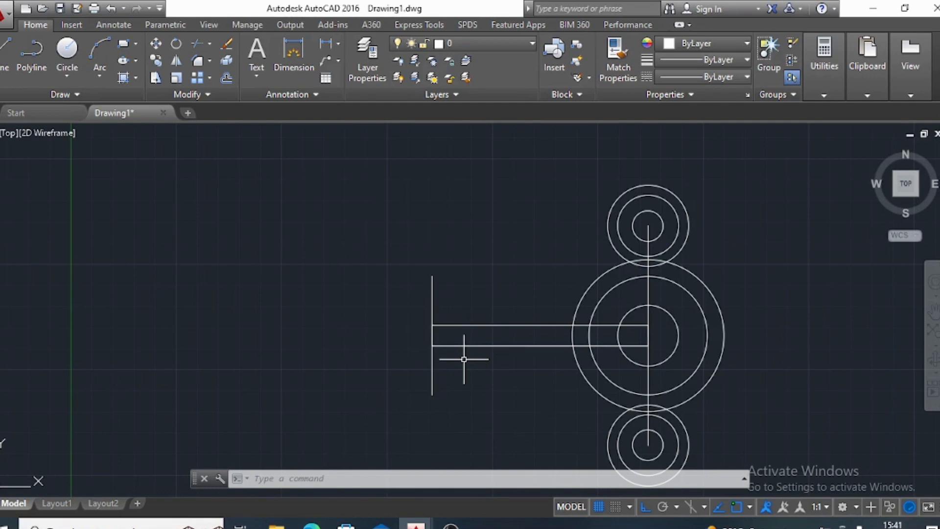
type("pl")
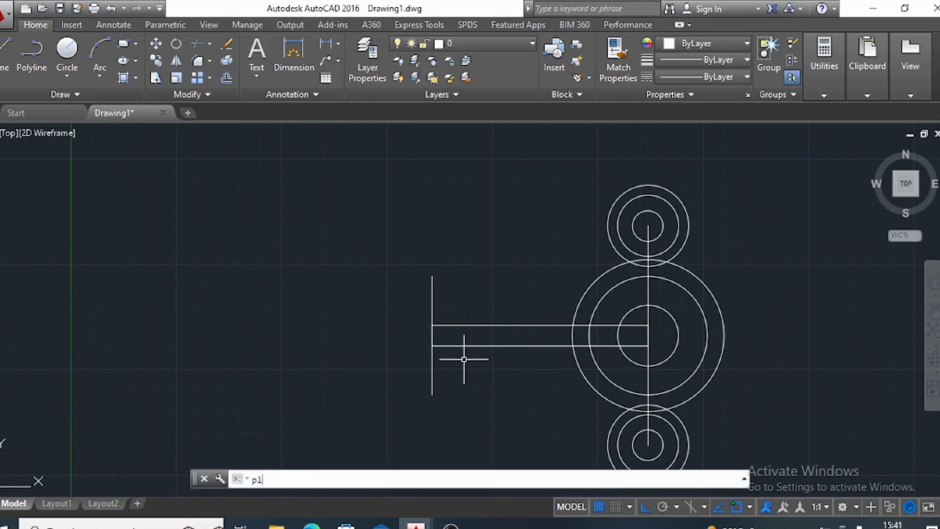
key("Return")
left_click(431, 395)
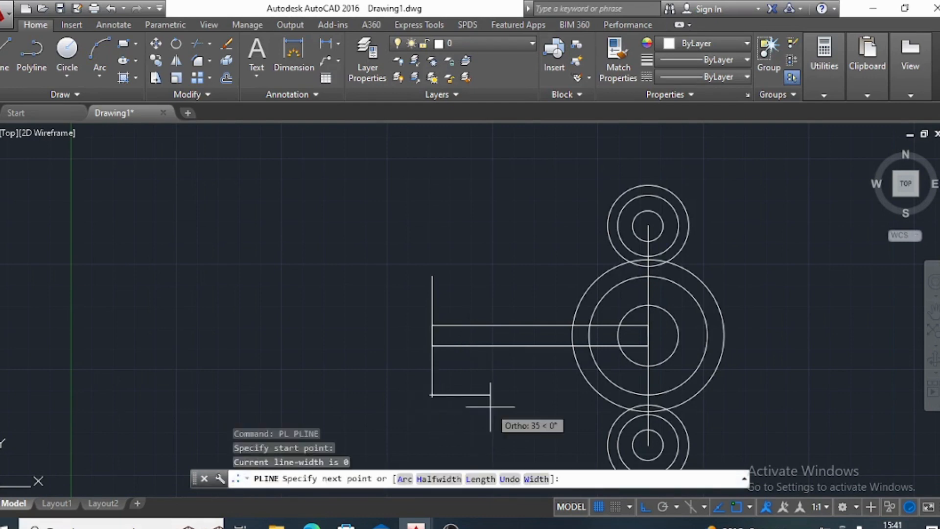
type("56")
key("Return")
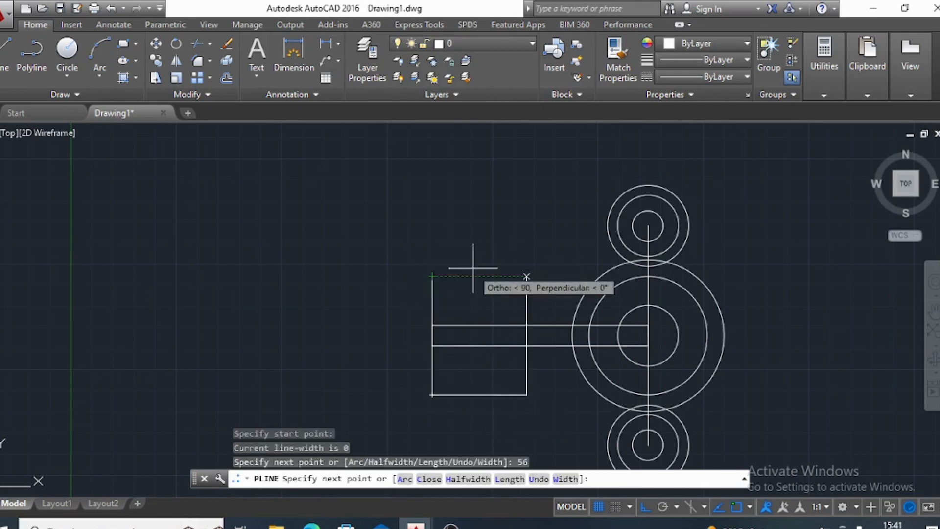
left_click(489, 275)
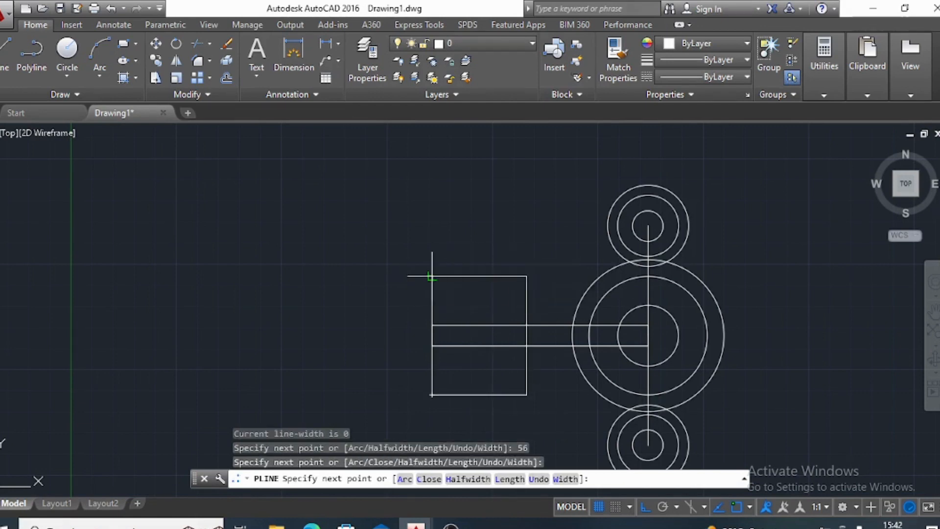
scroll(432, 279, "up", 5)
left_click(446, 273)
key("Escape")
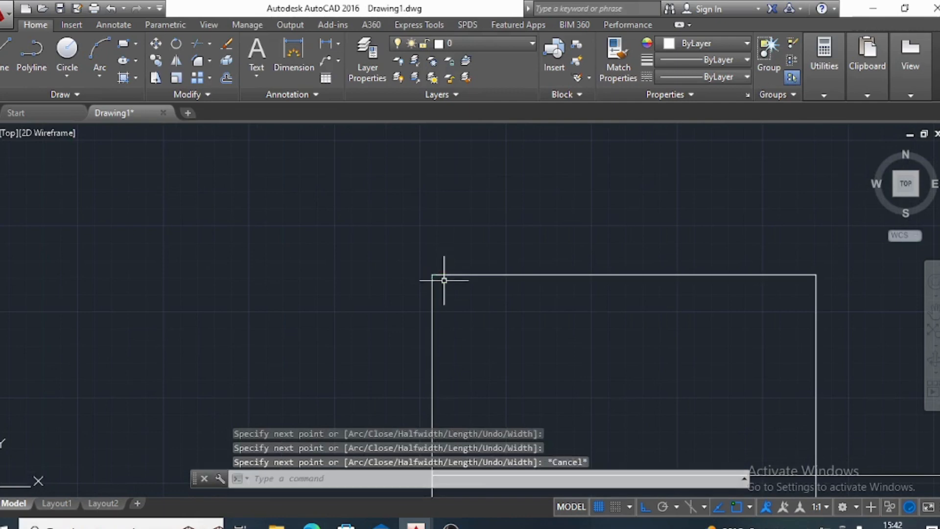
Draw a slanted polyline from the lower outer circle's bottom quadrant to the rectangular block's lower-right corner.
scroll(490, 298, "down", 6)
scroll(431, 294, "up", 4)
scroll(421, 290, "down", 1)
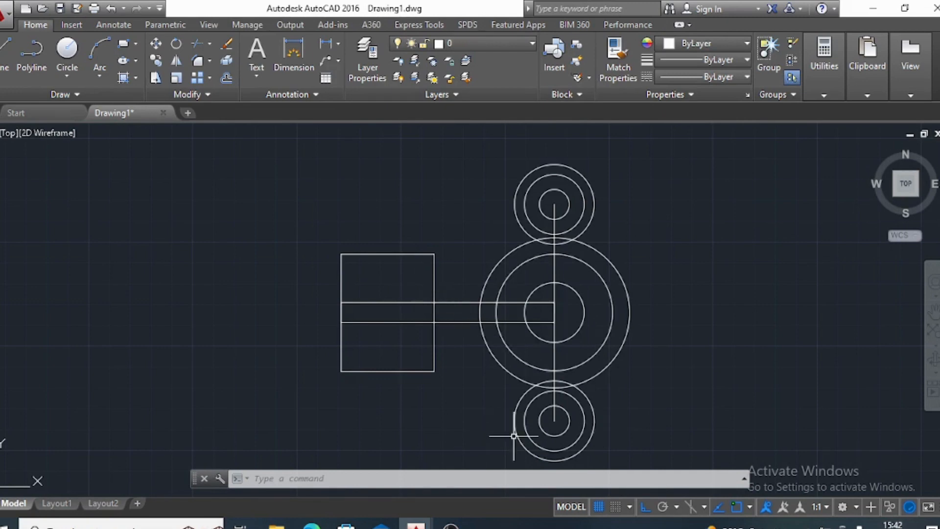
type("pl")
key("Return")
scroll(523, 395, "up", 2)
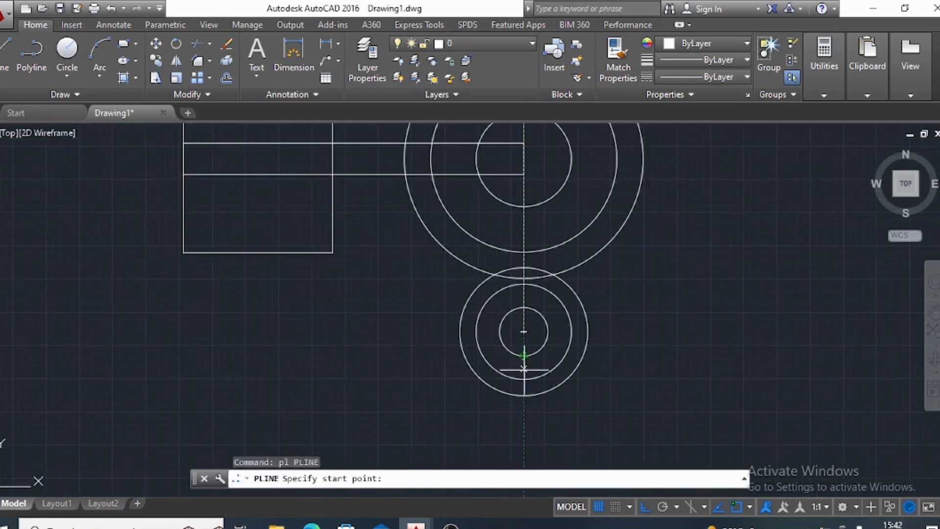
left_click(523, 395)
left_click(333, 253)
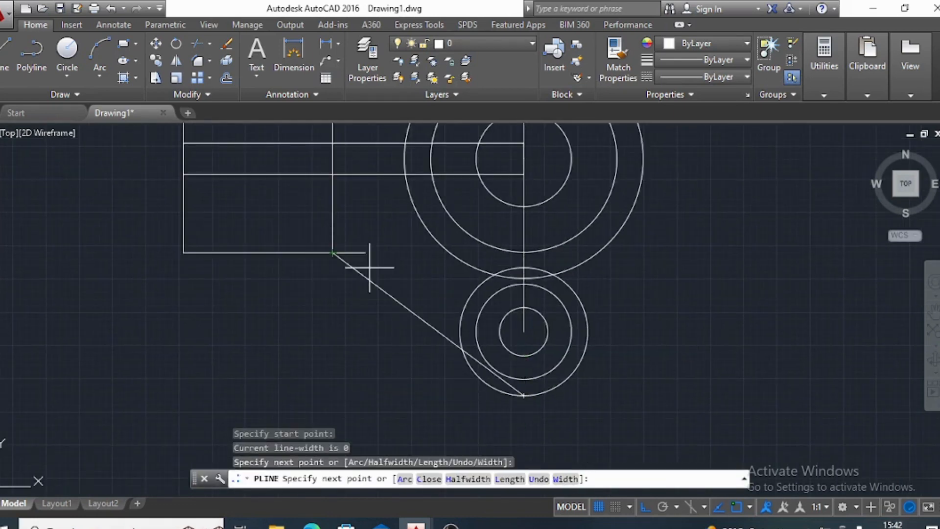
key("Escape")
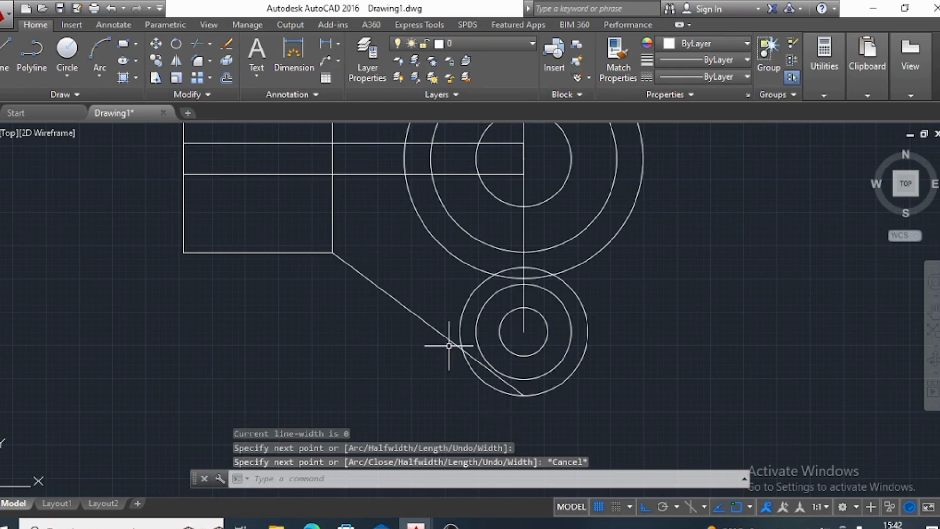
Draw a slanted polyline from the upper outer circle's top quadrant to the rectangular block's upper-right corner.
type("pl")
key("Return")
scroll(467, 322, "down", 3)
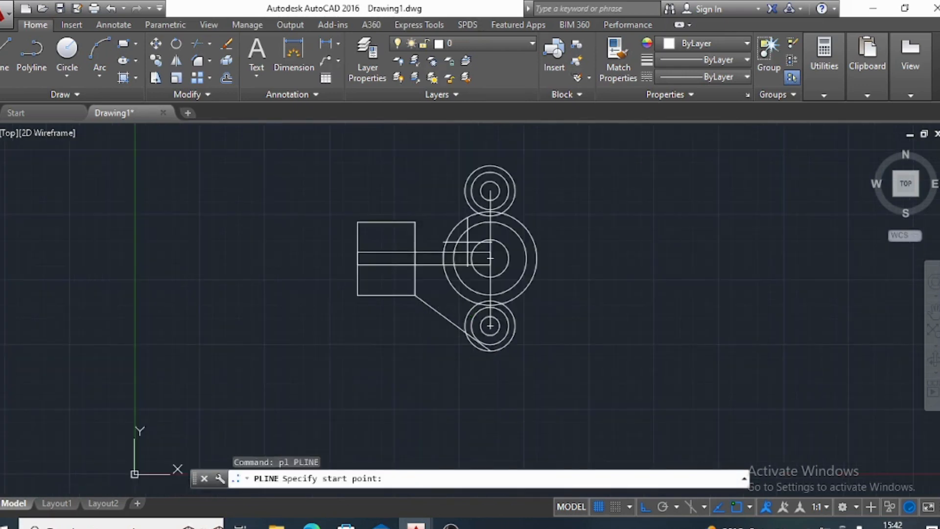
left_click(489, 165)
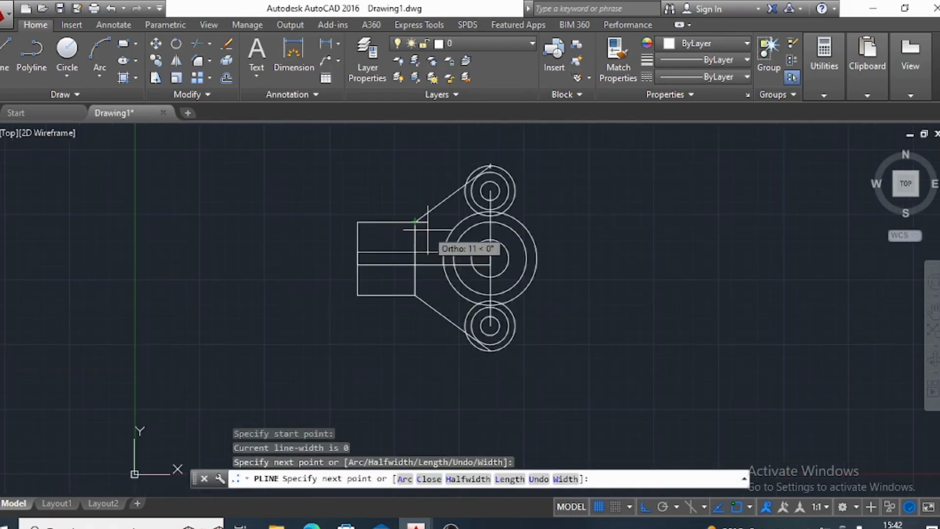
key("Escape")
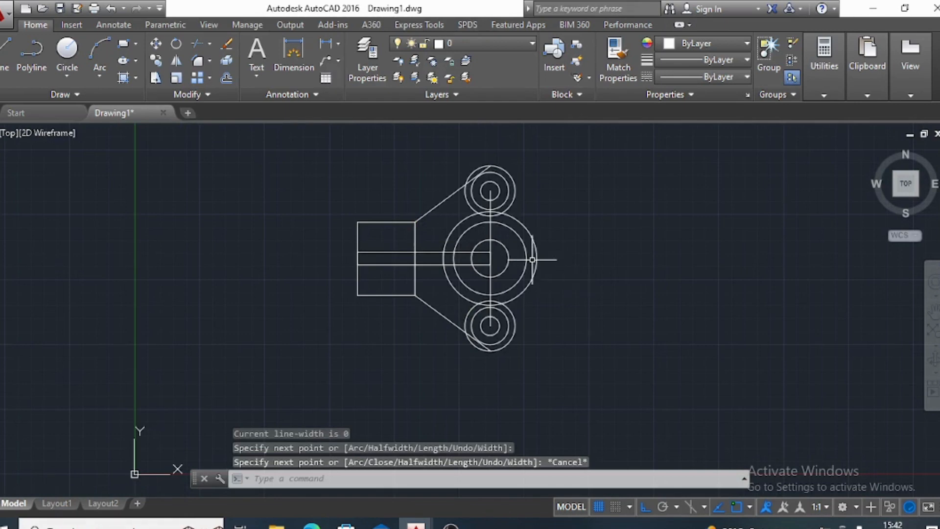
Draw a vertical polyline from the right quadrant of the lower small set's outer circle up to the large outer circle.
scroll(535, 215, "up", 6)
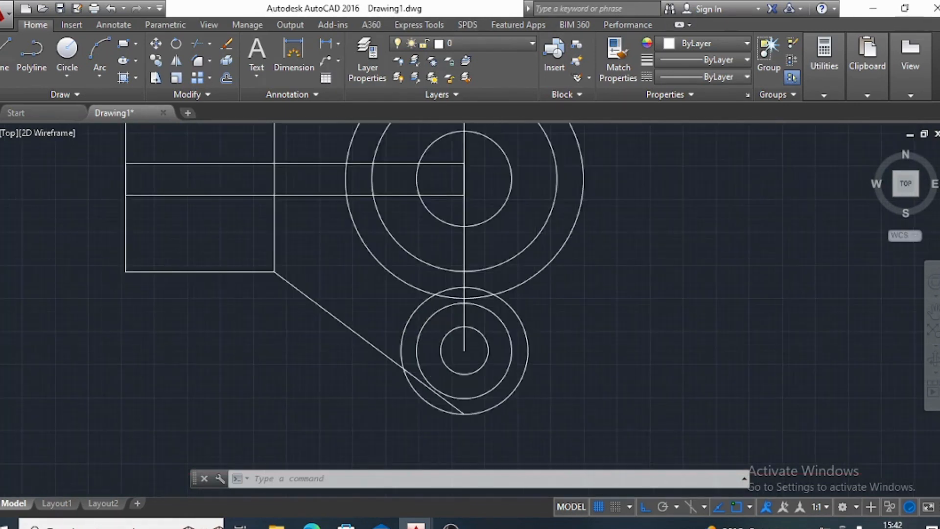
scroll(545, 415, "down", 5)
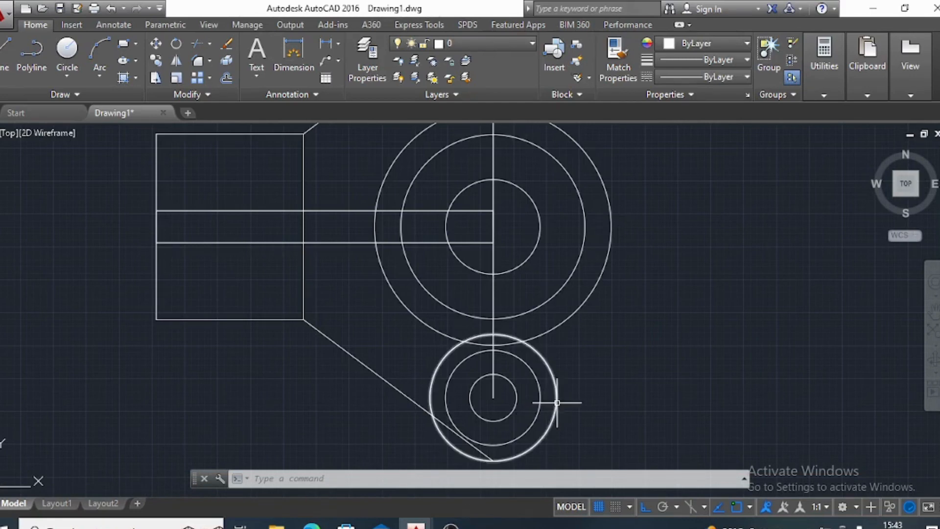
type("pl")
key("Return")
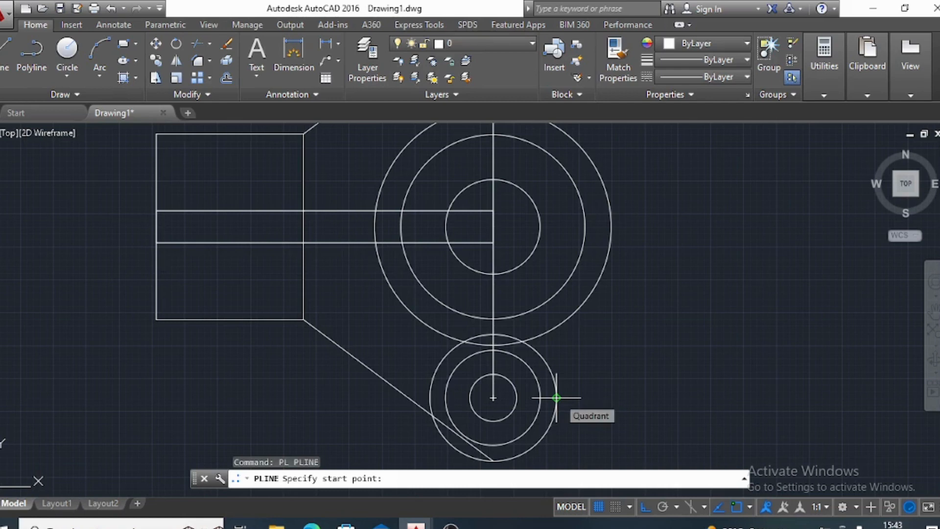
left_click(557, 397)
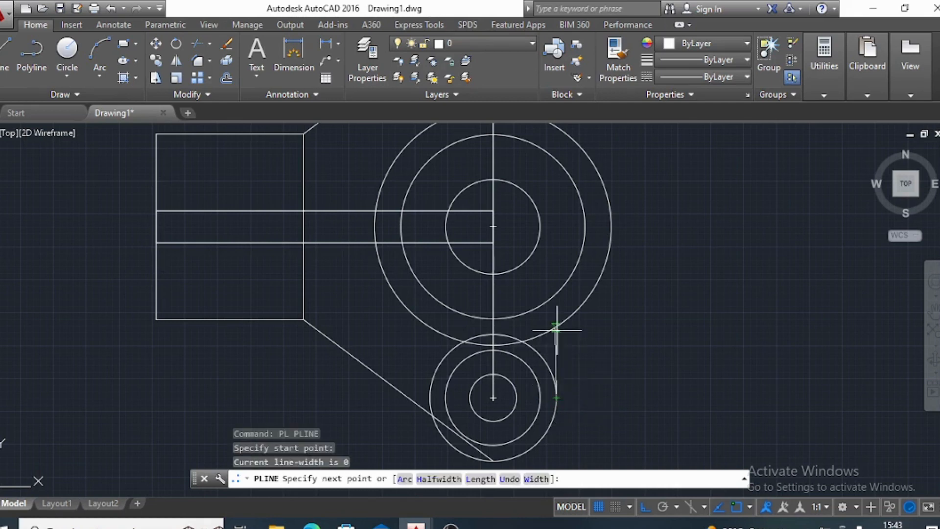
scroll(556, 323, "up", 5)
left_click(557, 313)
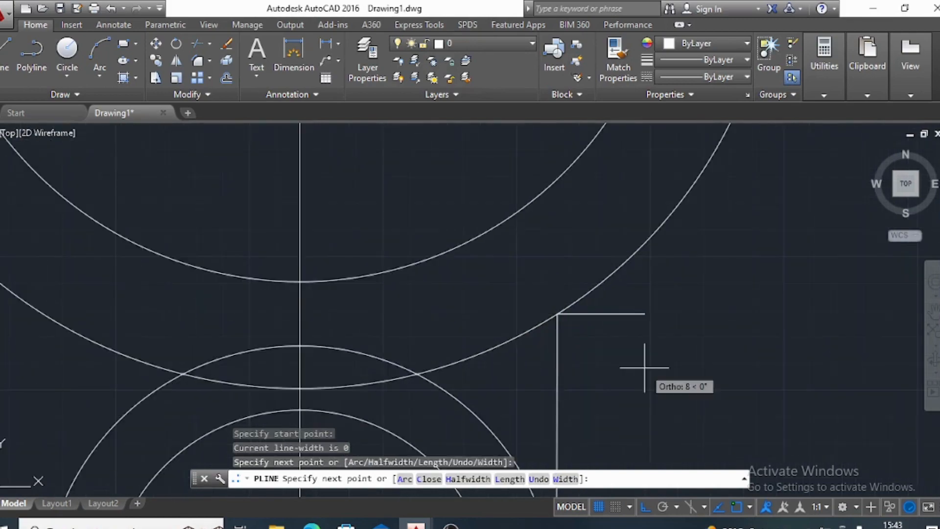
key("Escape")
scroll(495, 293, "down", 6)
scroll(494, 293, "down", 4)
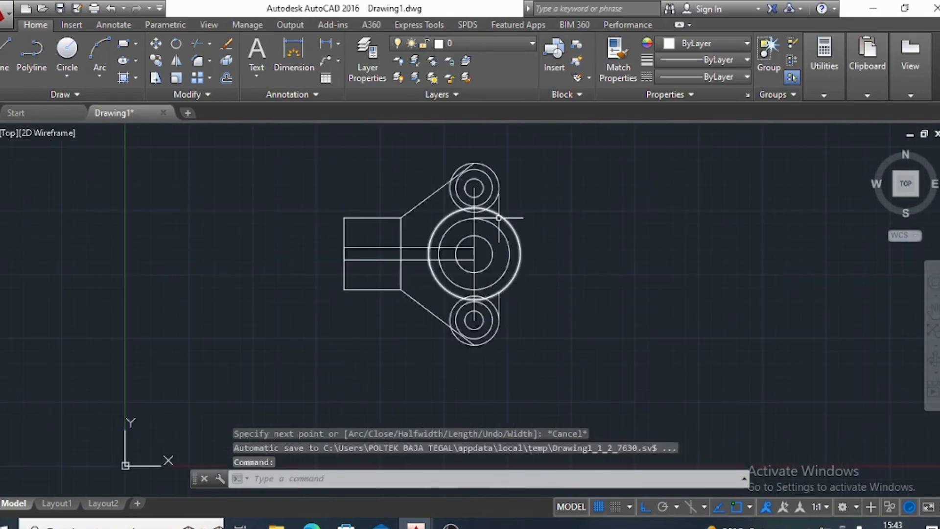
Draw a vertical polyline from the right quadrant of the upper small set's outer circle down to the large outer circle.
type("pl")
key("Return")
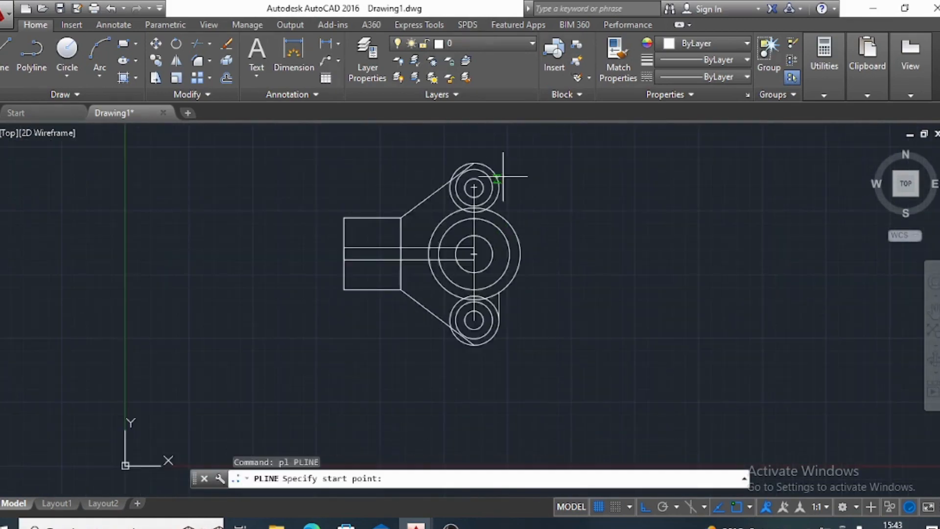
scroll(495, 188, "up", 5)
scroll(490, 187, "up", 3)
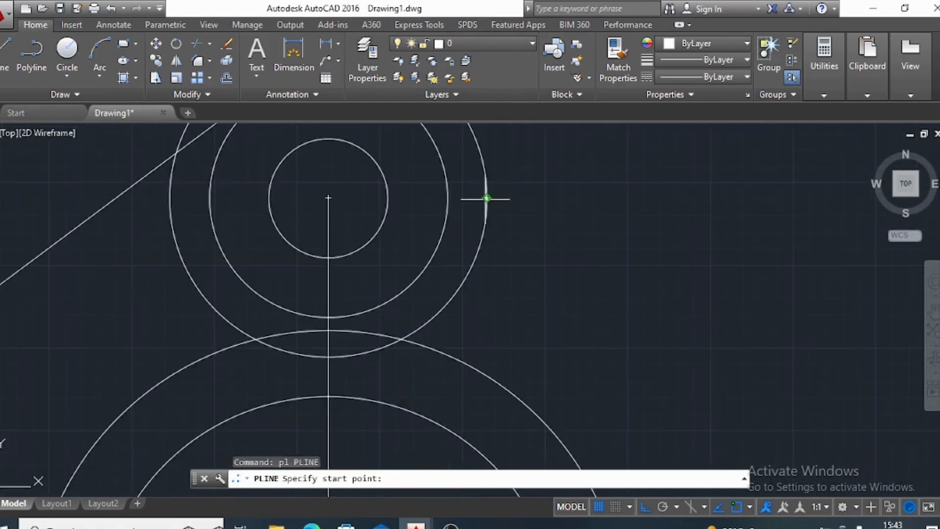
left_click(486, 198)
left_click(487, 376)
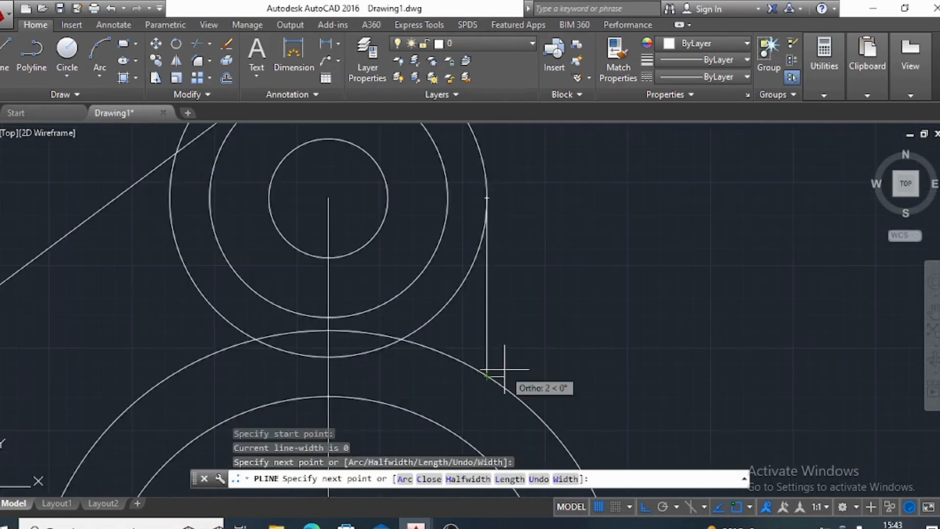
scroll(505, 371, "down", 5)
key("Escape")
scroll(533, 365, "down", 4)
scroll(518, 370, "up", 4)
middle_click_drag(515, 371, 503, 281)
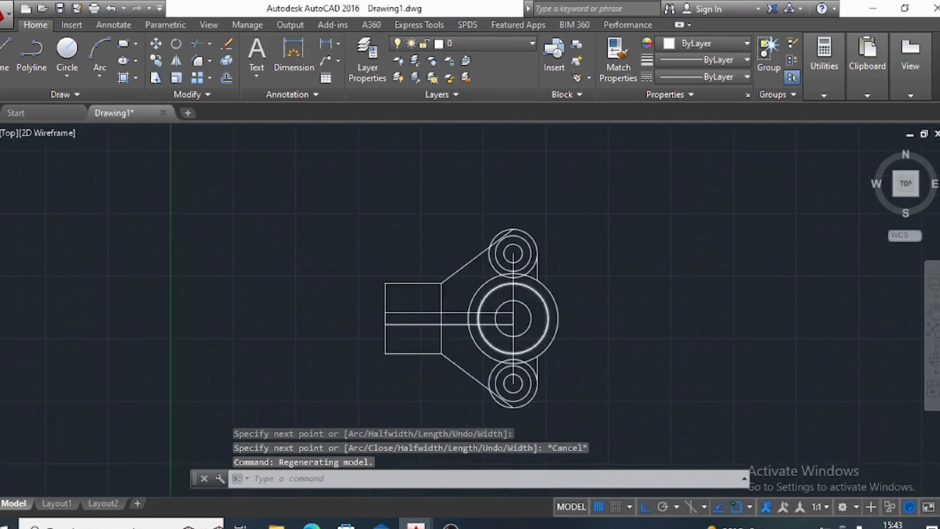
Try to join the lower small circles with the slanted, vertical and centre lines that touch them.
scroll(505, 357, "up", 5)
scroll(505, 358, "down", 5)
scroll(480, 370, "up", 5)
middle_click_drag(480, 370, 458, 308)
scroll(500, 353, "down", 5)
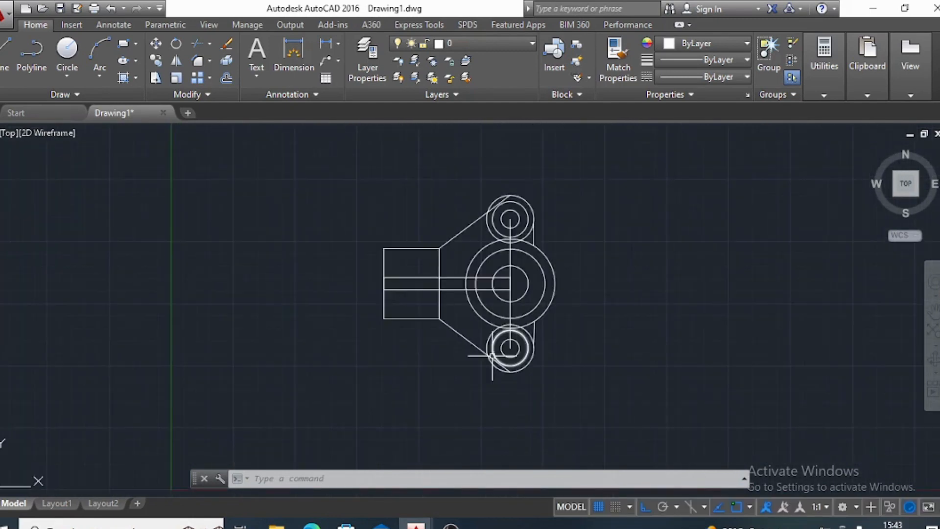
key("Escape")
left_click(570, 388)
left_click(449, 337)
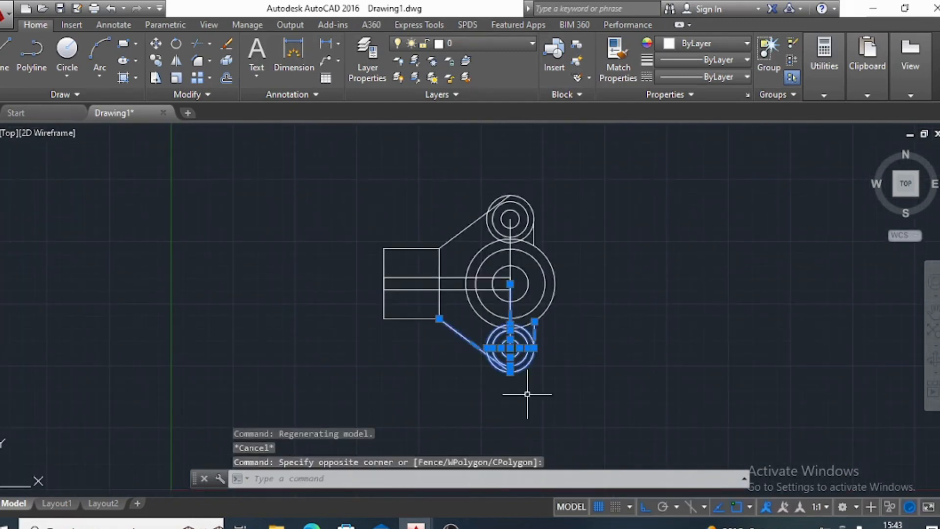
type("j")
key("Return")
scroll(512, 391, "up", 5)
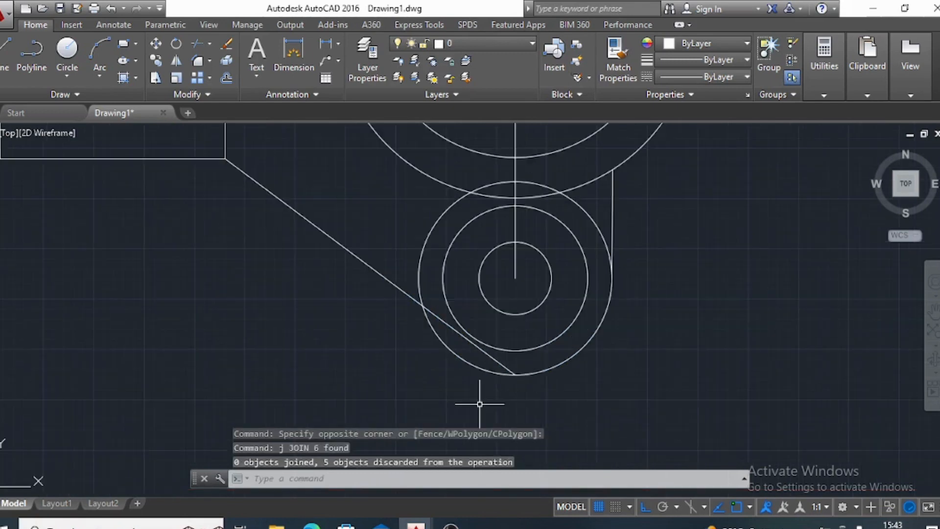
type("tr")
key("Return")
type("tr")
key("Return")
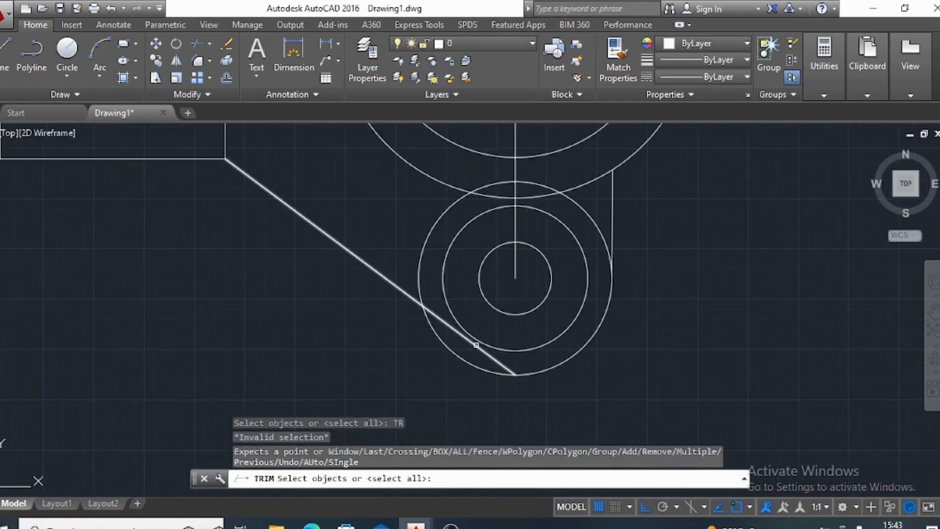
key("Escape")
Try to join the lower slanted line with the circles around its end.
left_click(646, 380)
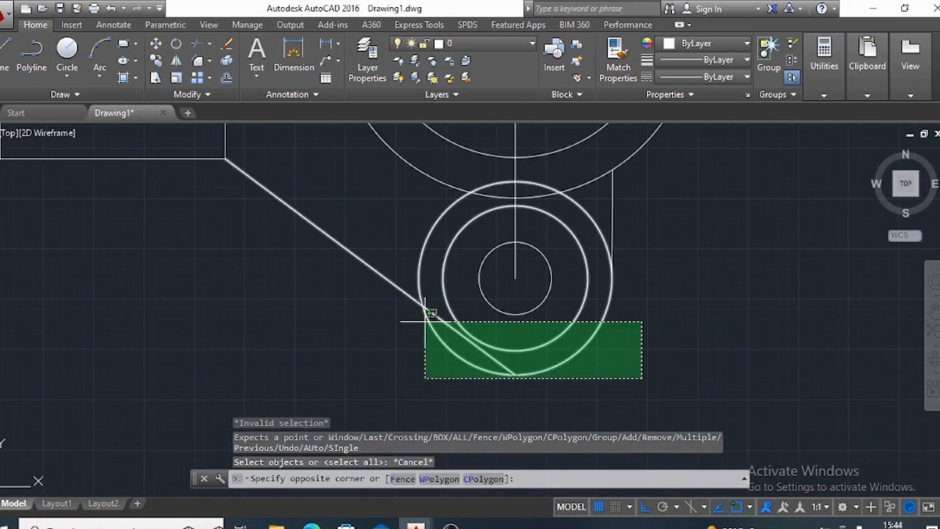
left_click(375, 308)
type("j")
key("Return")
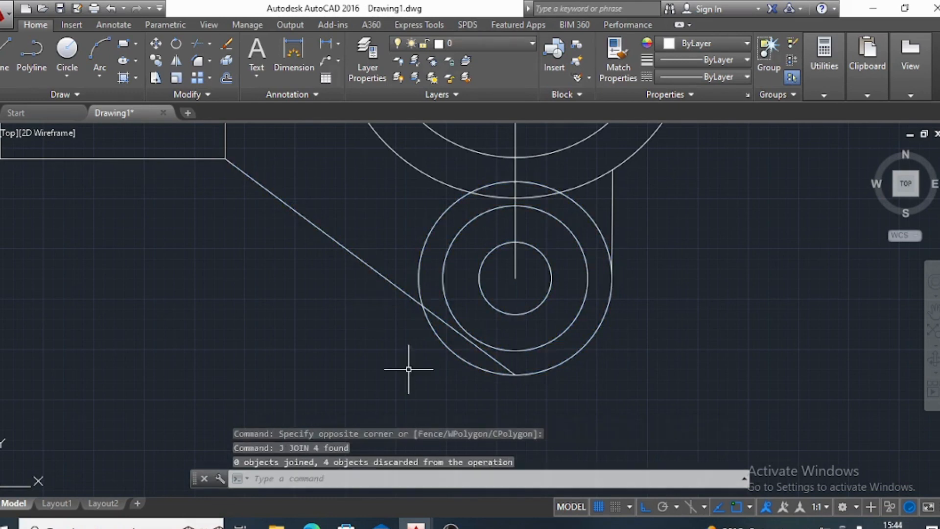
key("Escape")
Trim the slanted line's end inside the lower outer circle and that circle's left arc, using all objects as cutting edges.
type("tr")
key("Return")
key("Return")
left_click(466, 329)
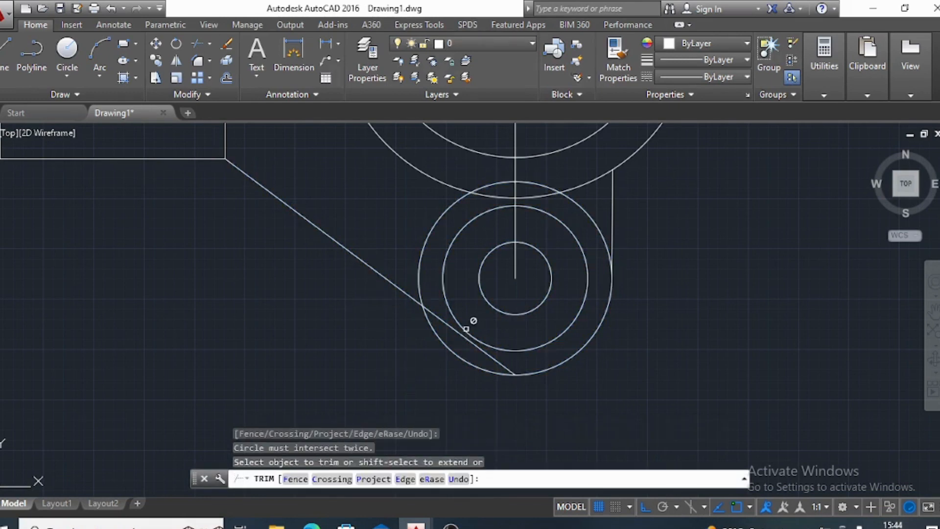
left_click(419, 273)
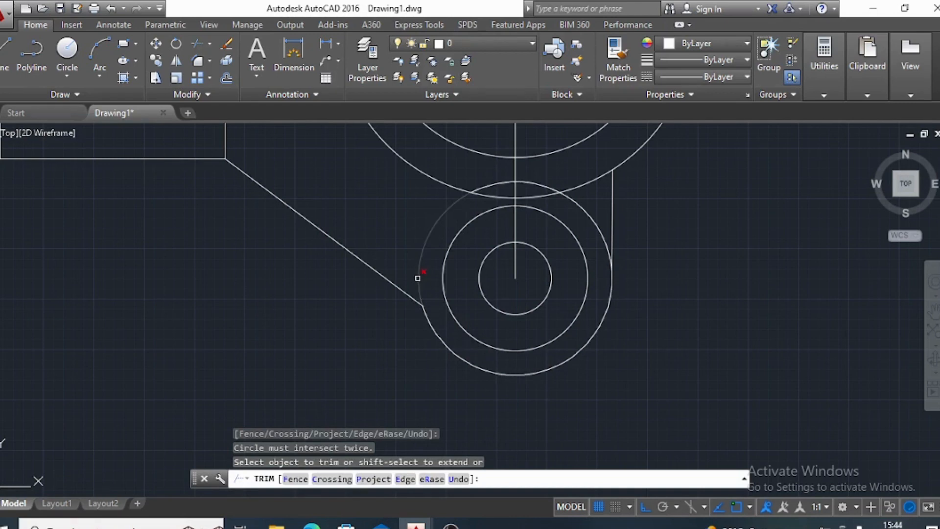
Trim the overlapping arcs where the lower outer circle meets the large outer circle, along with its right inner arc.
scroll(493, 206, "down", 2)
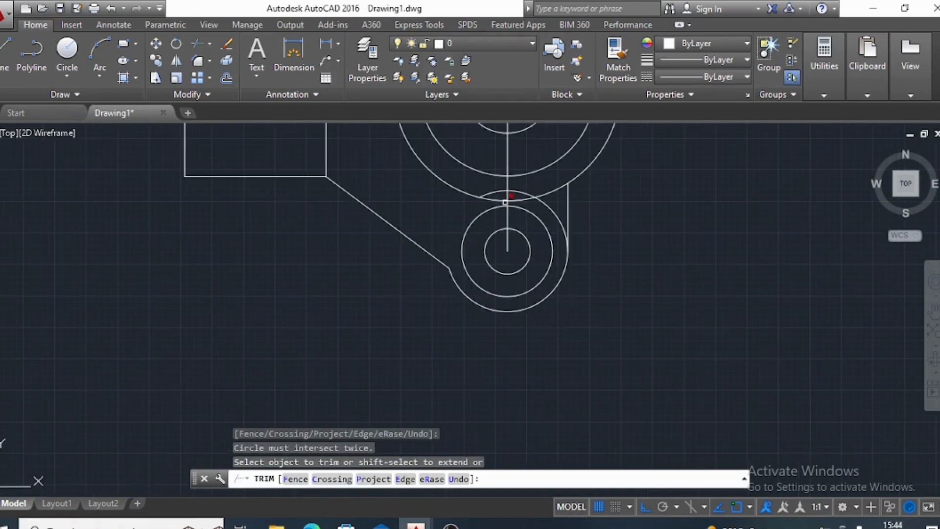
left_click(507, 198)
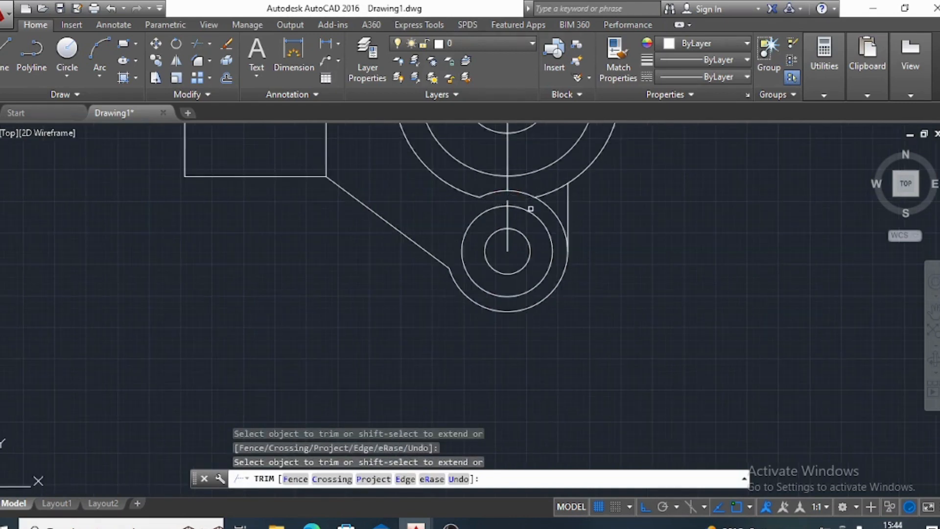
scroll(531, 209, "down", 2)
left_click(534, 199)
left_click(506, 198)
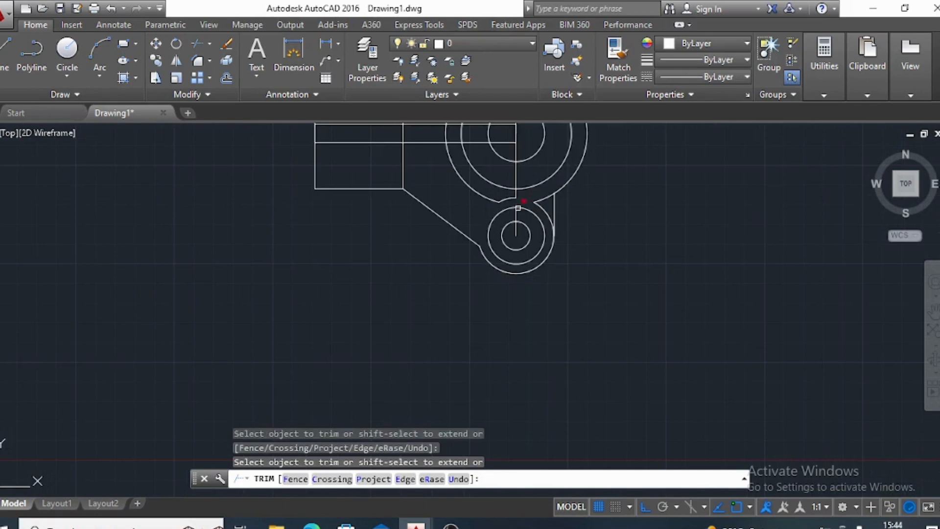
left_click(518, 208)
left_click(517, 232)
left_click(513, 248)
left_click(525, 208)
scroll(515, 206, "up", 2)
scroll(519, 208, "down", 3)
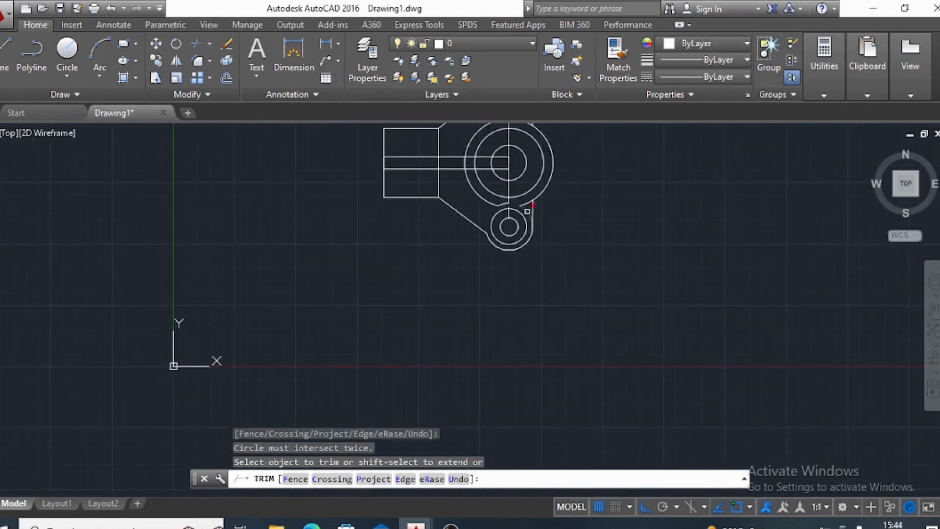
Trim the large outer circle's lower arcs between the right vertical line and the bar.
left_click(529, 210)
left_click(512, 210)
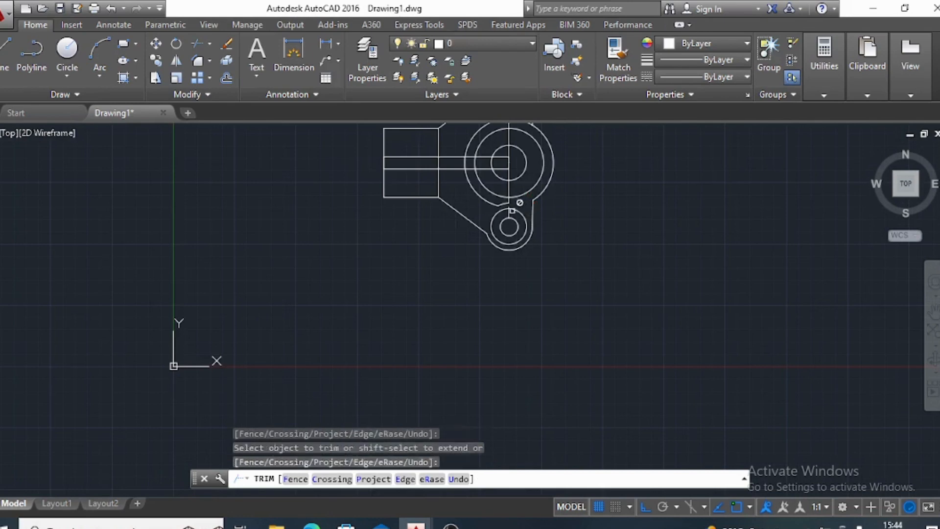
left_click(493, 204)
Trim the upper outer circle's left arc, the slanted line's end inside it and the arcs overlapping the large outer circle.
scroll(487, 185, "up", 5)
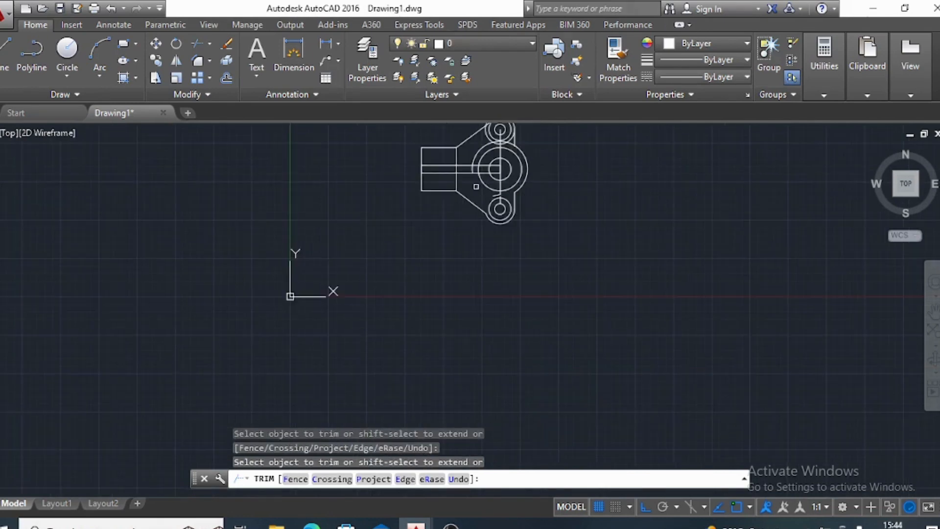
left_click(485, 220)
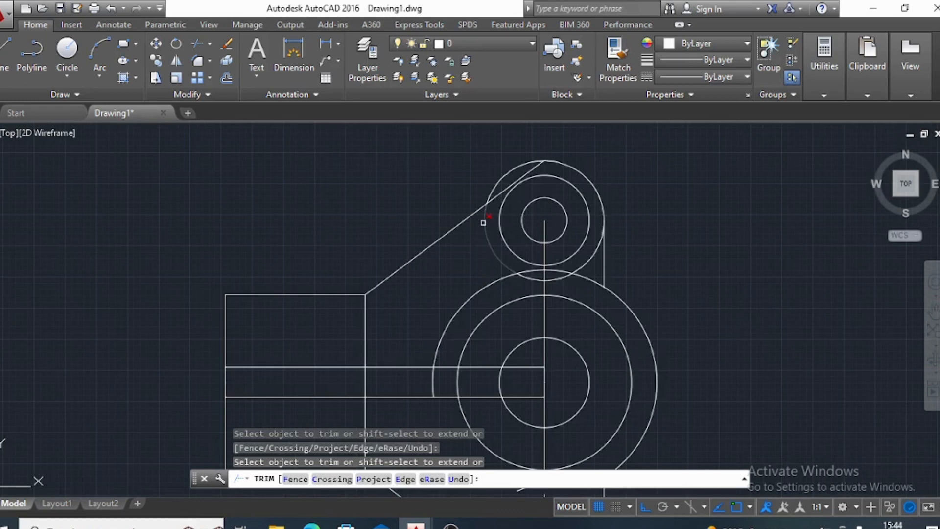
left_click(512, 251)
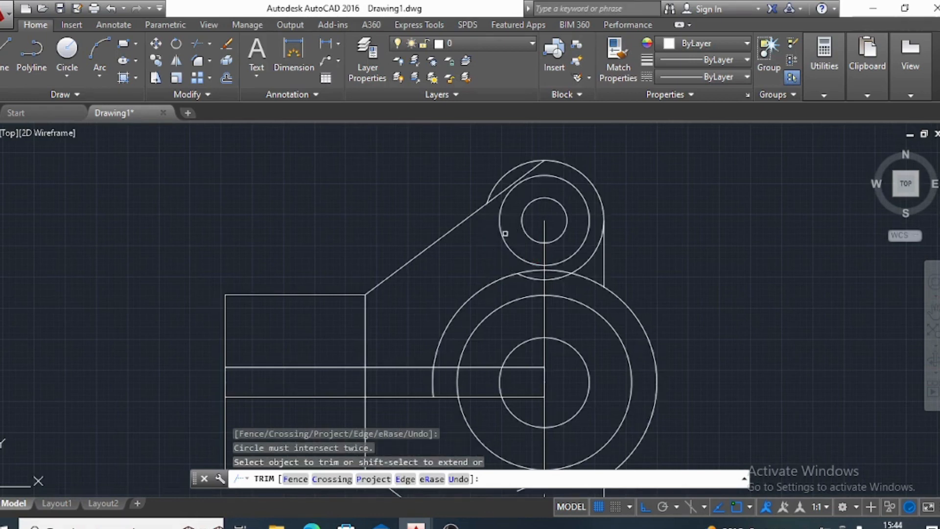
left_click(531, 271)
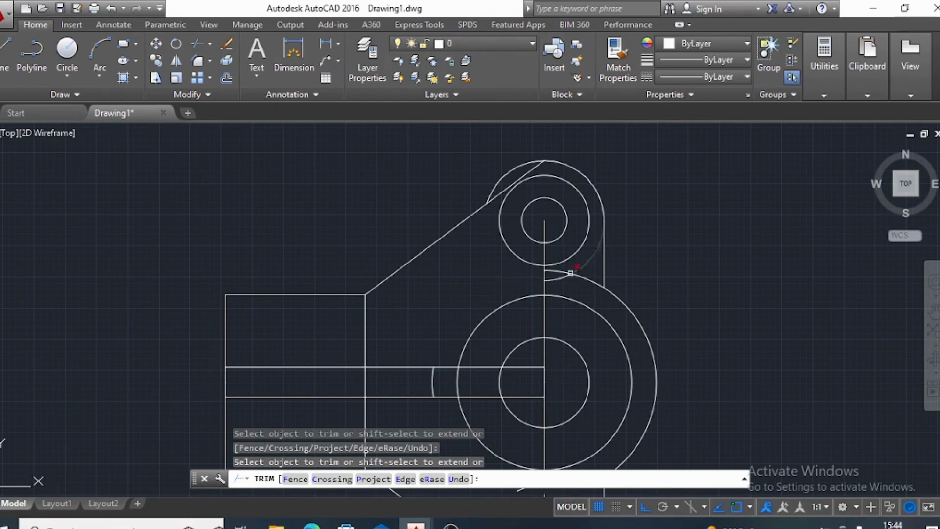
left_click(570, 271)
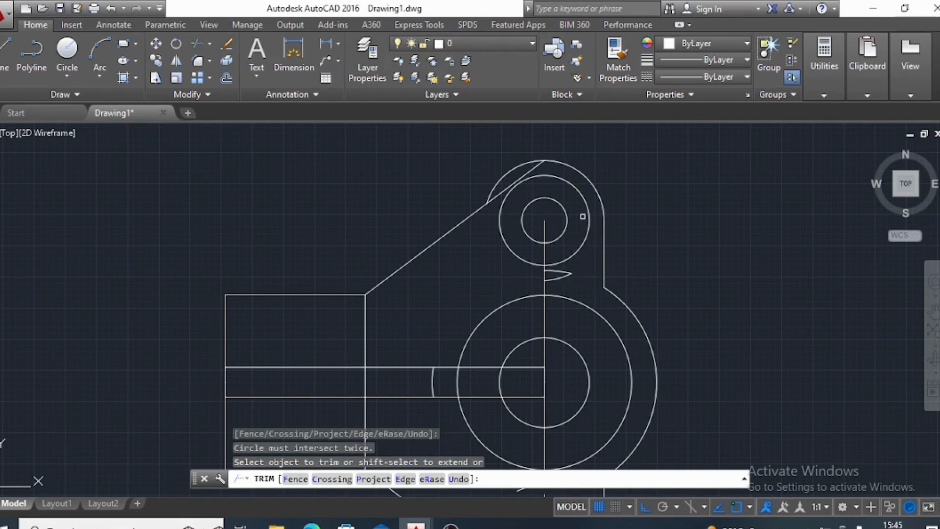
scroll(487, 240, "down", 2)
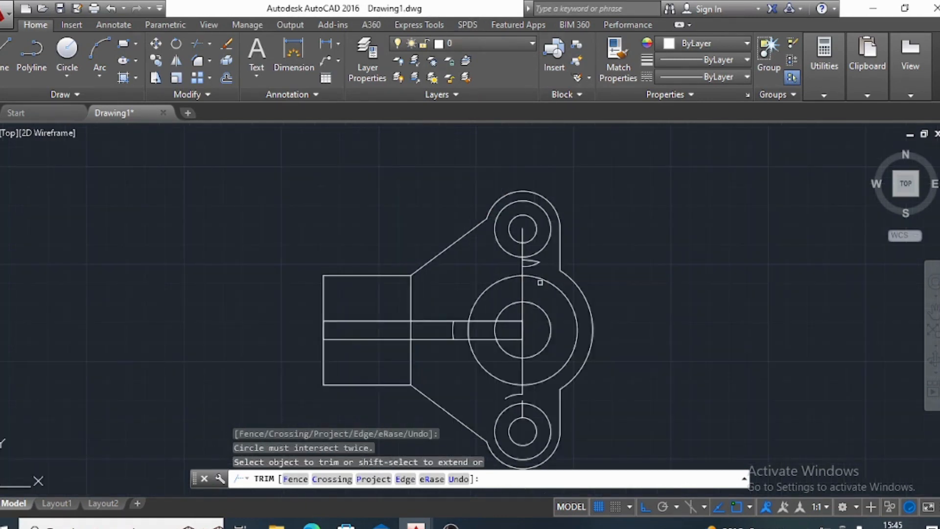
Trim the block's edge where it crosses the bar and the bar's lines inside the two large concentric circles.
left_click(411, 326)
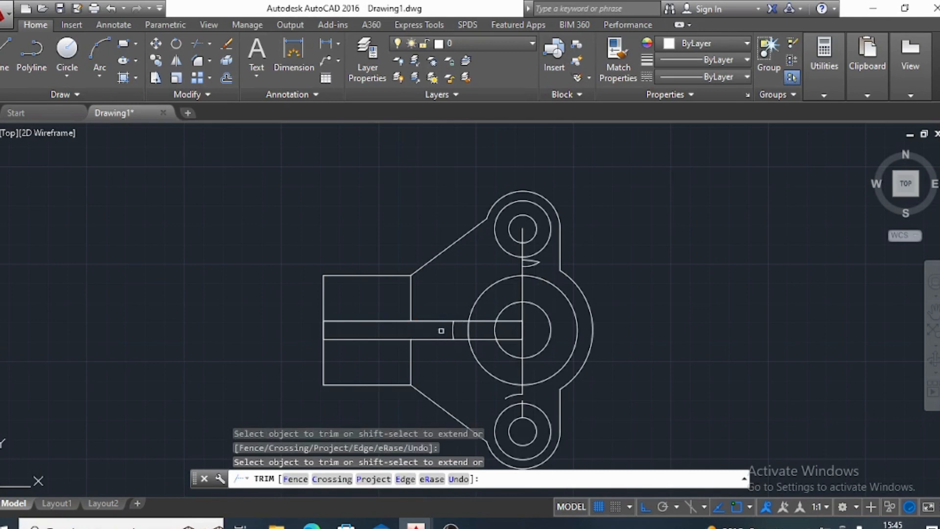
left_click(479, 351)
left_click(483, 318)
left_click(513, 339)
left_click(515, 321)
left_click(522, 323)
key("Escape")
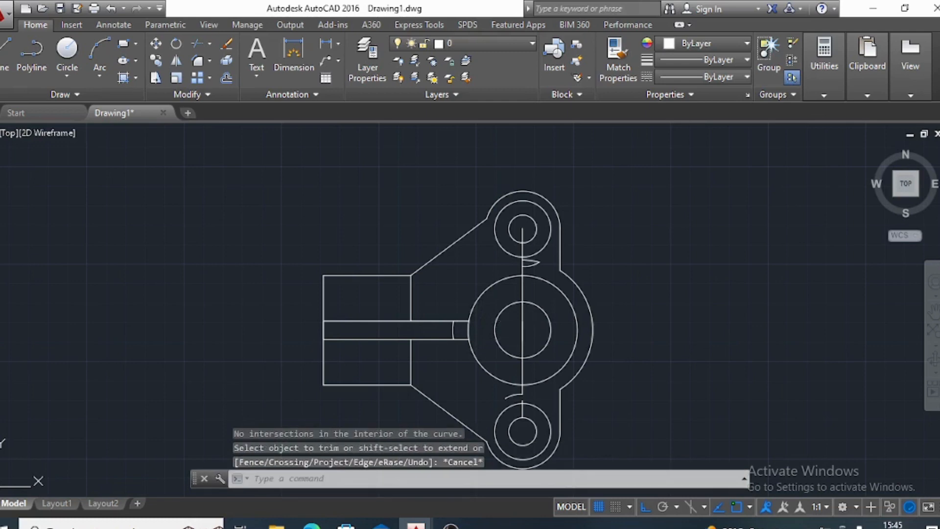
Erase the leftover stubs at the large circles' centre and the vertical centre lines running to the upper and lower circles.
left_click(521, 327)
key("Delete")
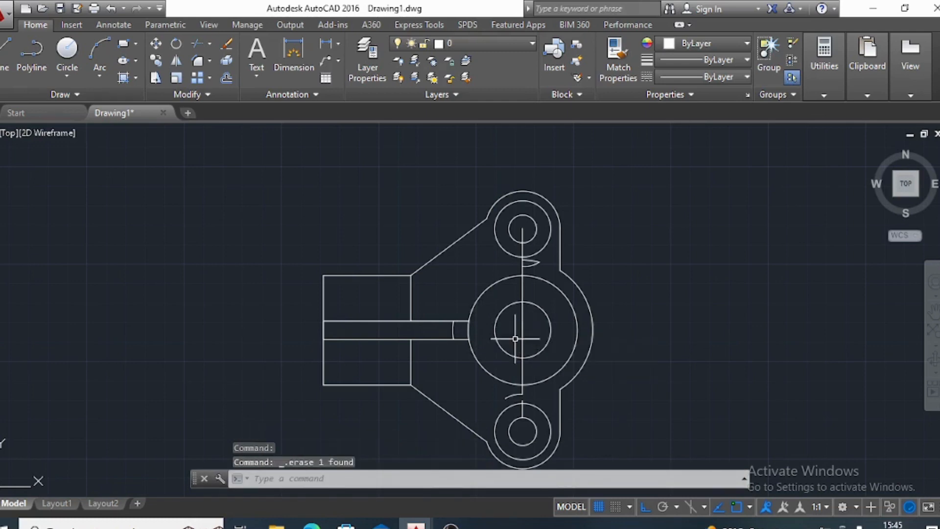
left_click(522, 332)
left_click(514, 339)
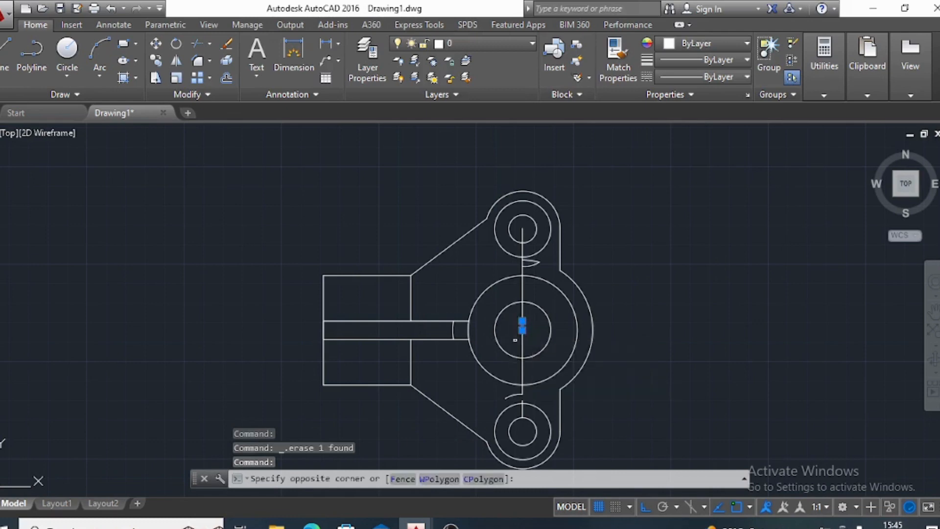
left_click(515, 338)
key("Delete")
left_click(523, 321)
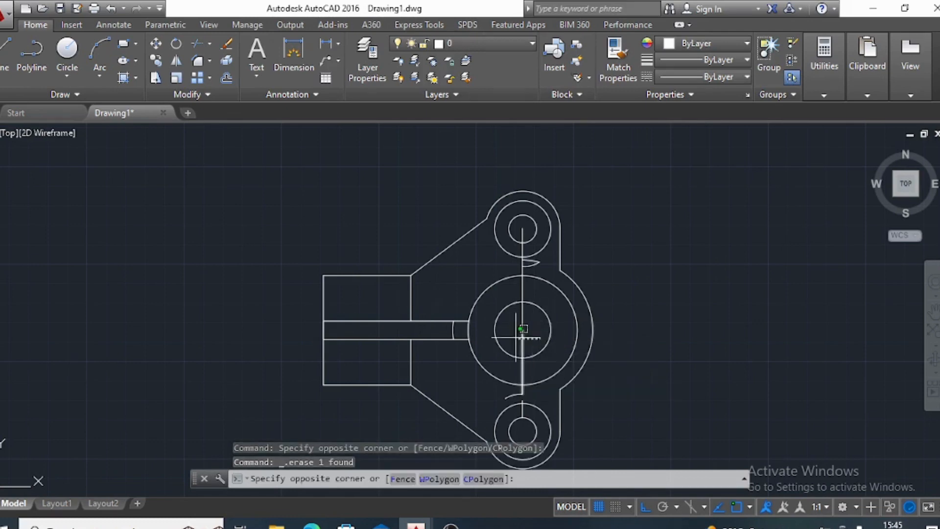
left_click(519, 324)
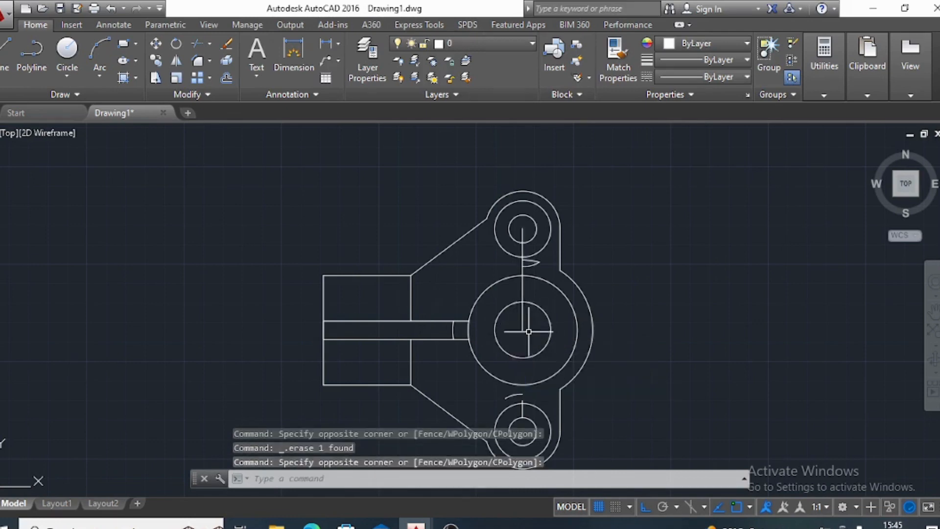
key("Delete")
Erase the two leftover arc pieces between the upper circles and the large circles.
left_click(535, 266)
key("Delete")
left_click(534, 267)
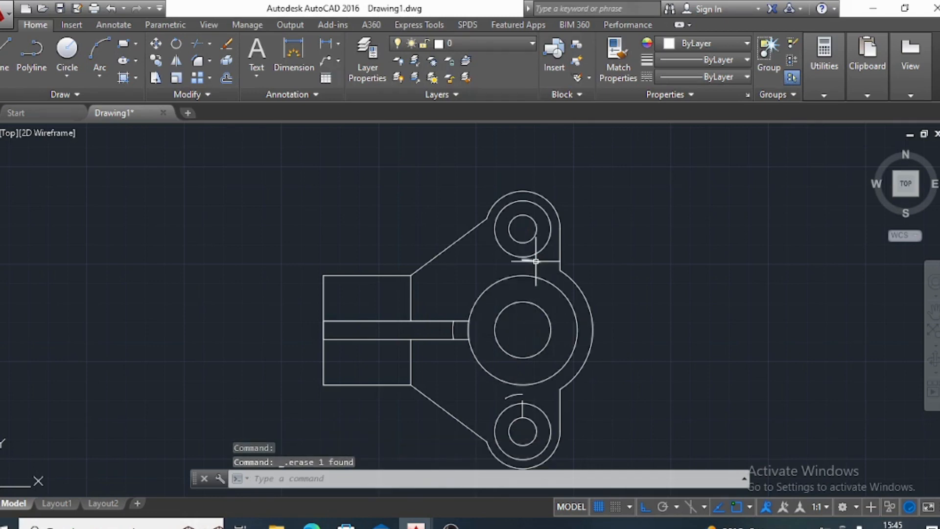
left_click(536, 252)
key("Delete")
scroll(489, 313, "down", 2)
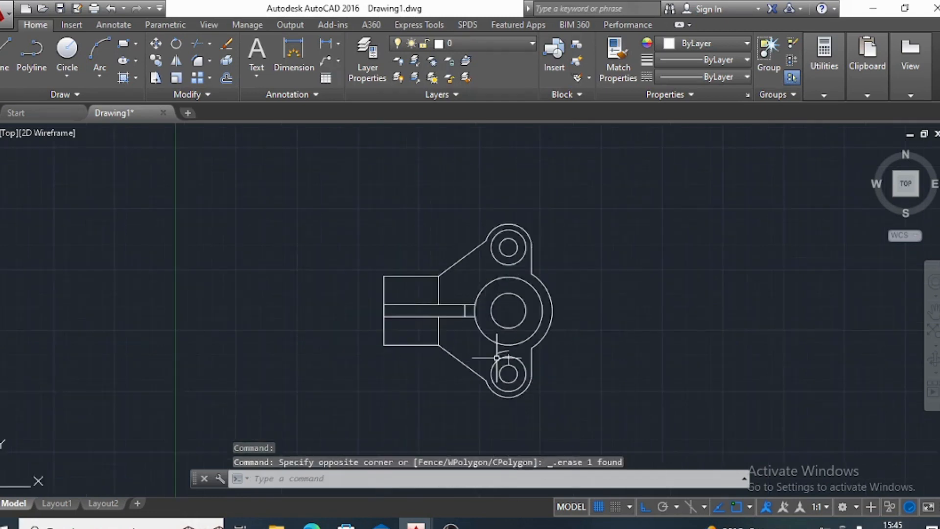
Erase the leftover arc above the lower circles and the vertical stub running into their centre.
scroll(514, 352, "up", 5)
right_click(519, 337)
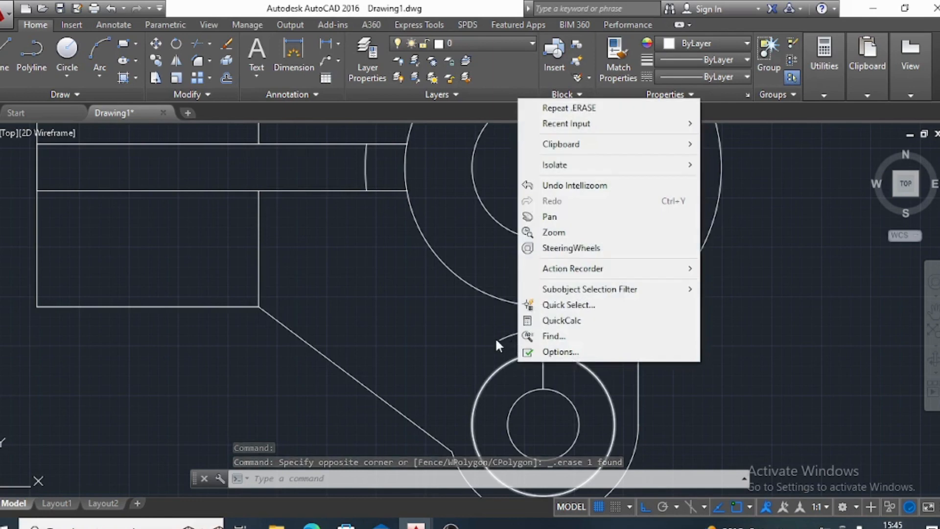
left_click(495, 338)
left_click(518, 335)
left_click(524, 338)
left_click(489, 325)
key("Delete")
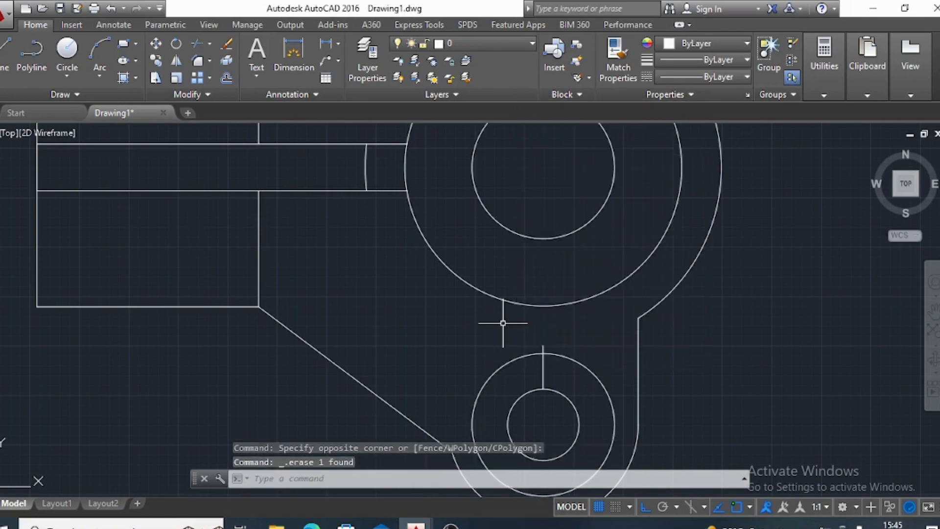
left_click(556, 368)
scroll(533, 377, "down", 3)
scroll(431, 314, "up", 6)
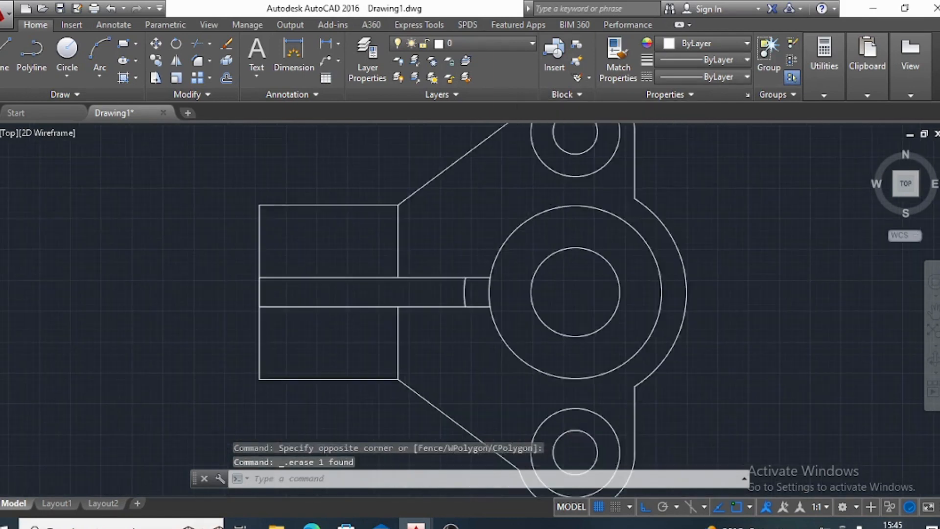
Erase the short arc left across the bar near the large circle.
left_click(443, 312)
key("Delete")
scroll(441, 313, "down", 8)
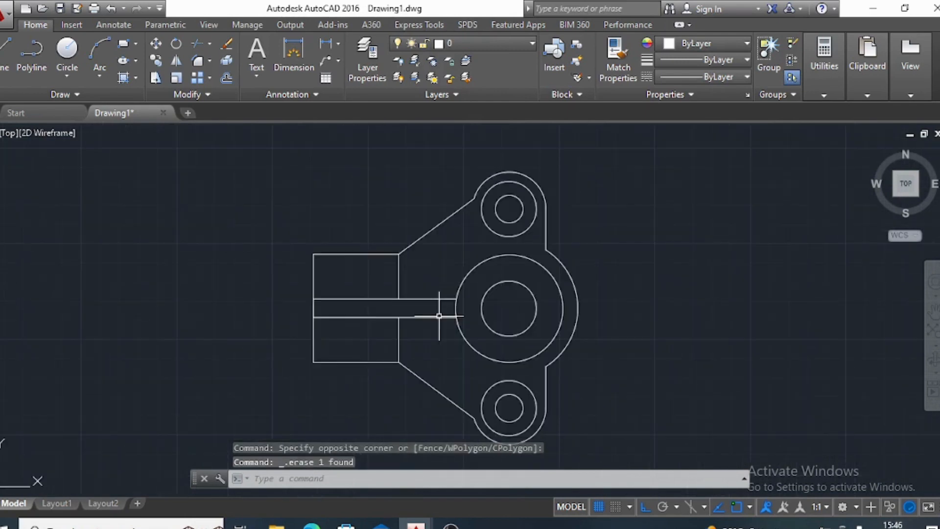
scroll(362, 331, "up", 2)
scroll(363, 332, "down", 2)
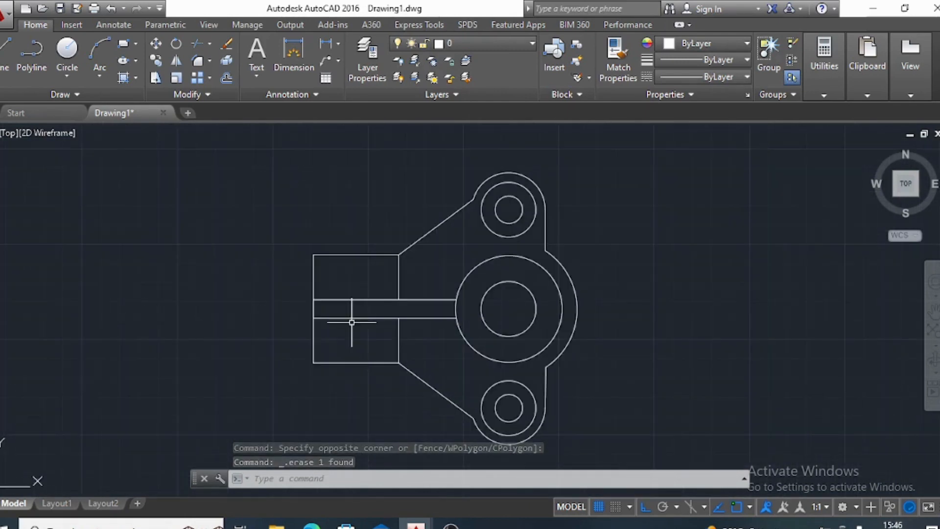
Set the fillet radius to 5 and try to fillet the corner between the lower right vertical line and the large outer arc.
scroll(515, 363, "up", 4)
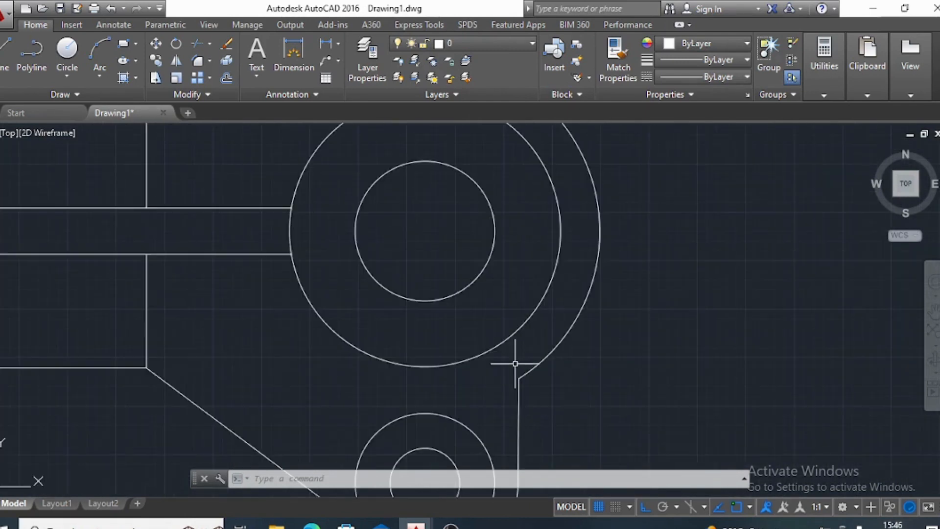
left_click(201, 63)
scroll(393, 228, "down", 4)
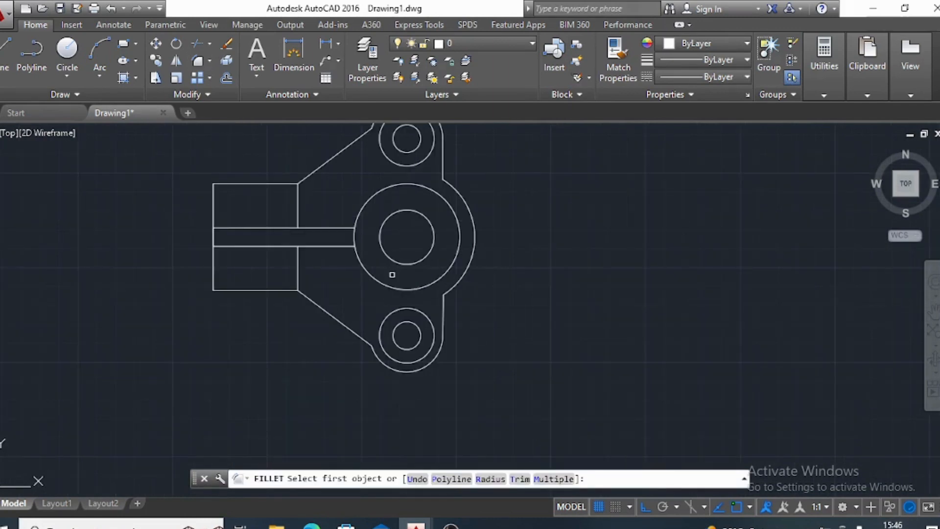
type("r")
key("Return")
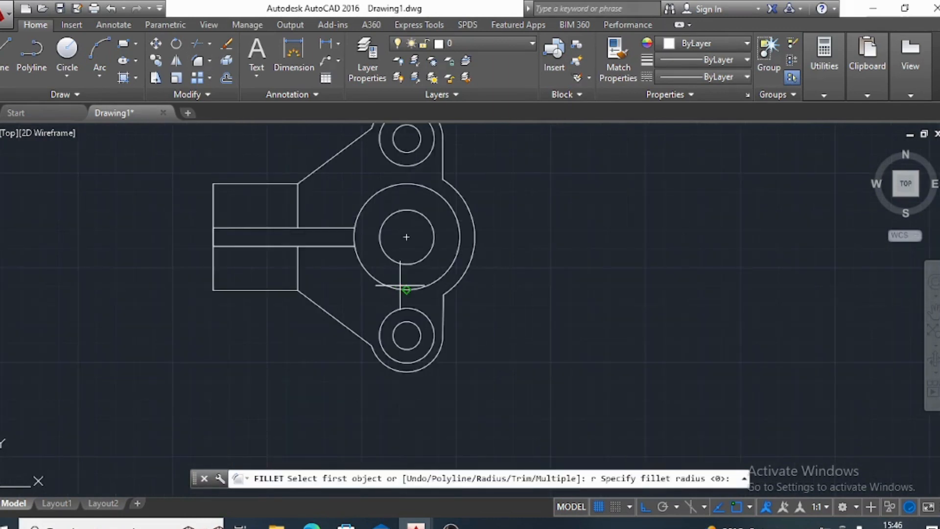
type("5")
key("Return")
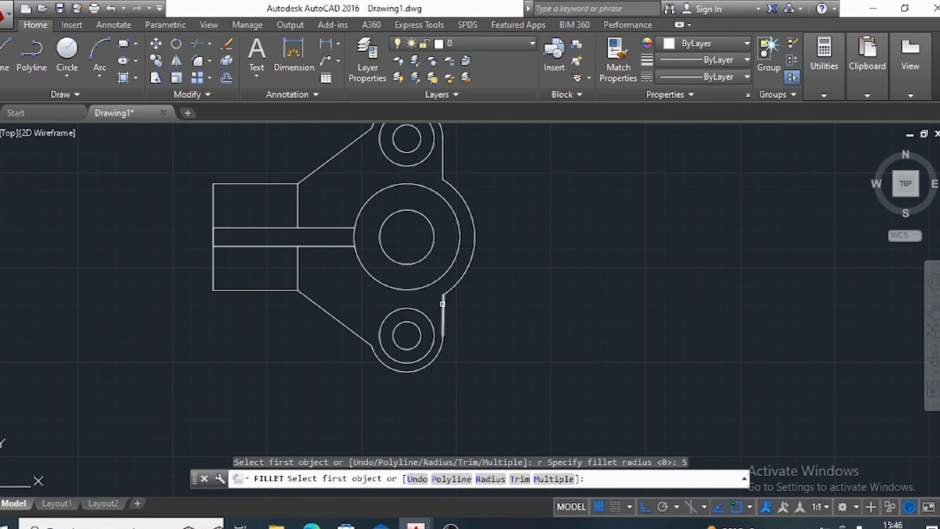
left_click(442, 303)
left_click(458, 279)
scroll(458, 279, "up", 5)
left_click(445, 274)
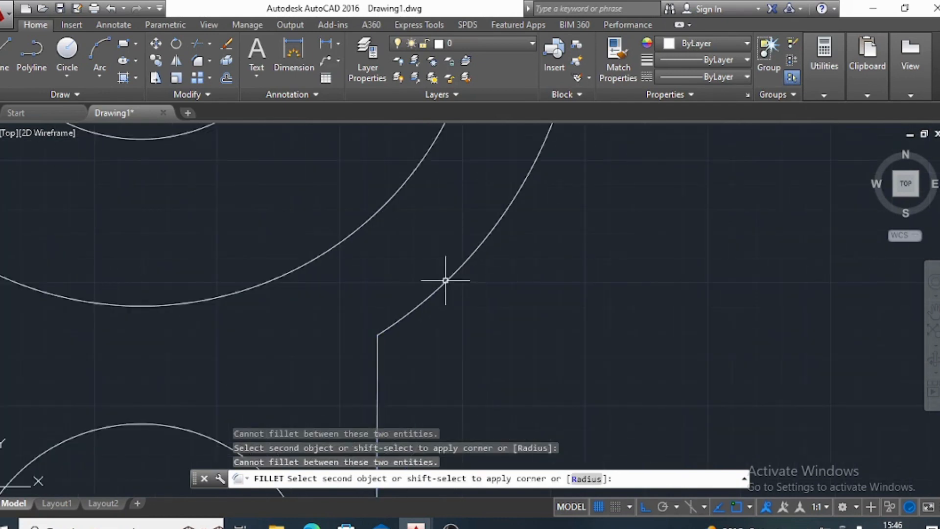
left_click(439, 287)
left_click(381, 361)
key("Escape")
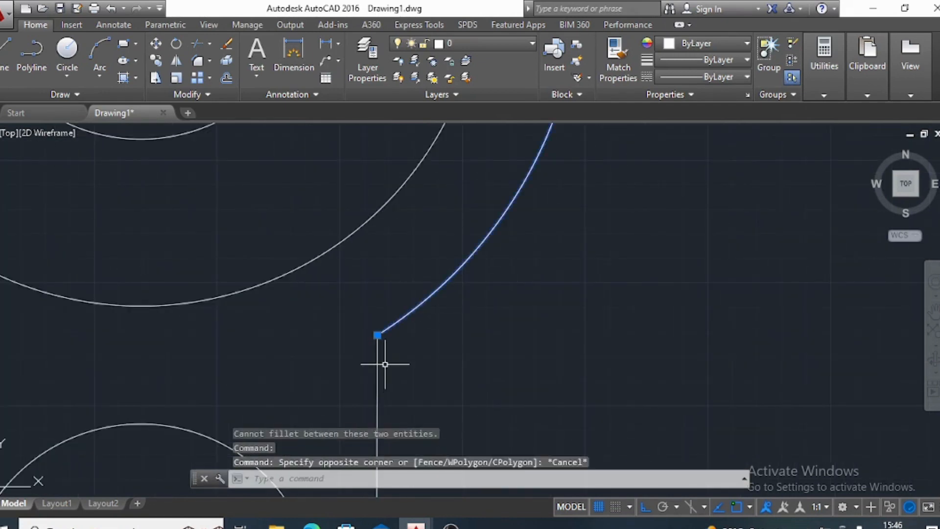
key("Escape")
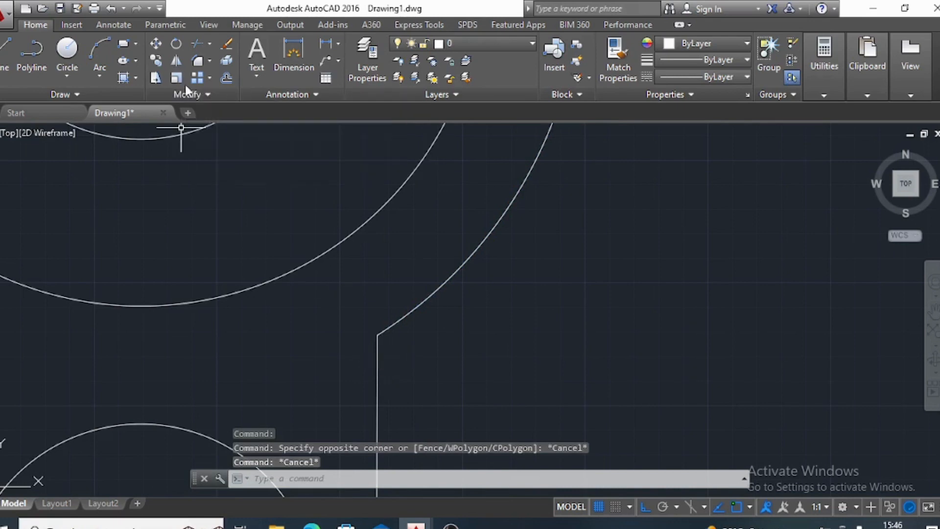
Try again to fillet the large outer arc with the lower right vertical line, keeping radius 5.
left_click(198, 61)
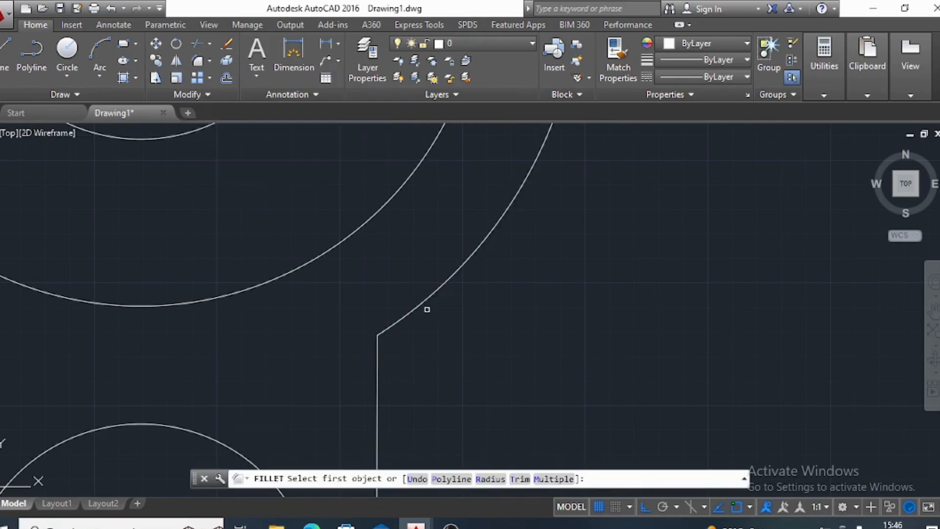
key("Return")
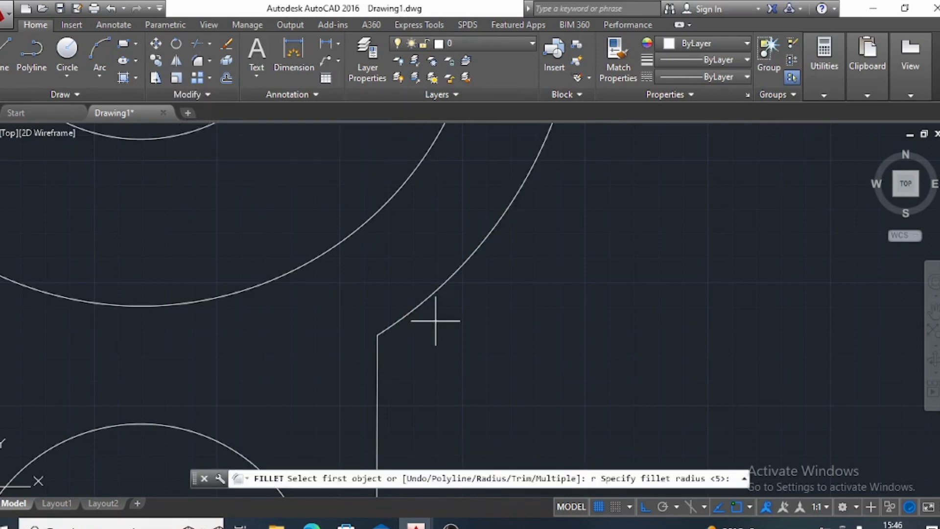
key("Return")
left_click(415, 309)
left_click(375, 365)
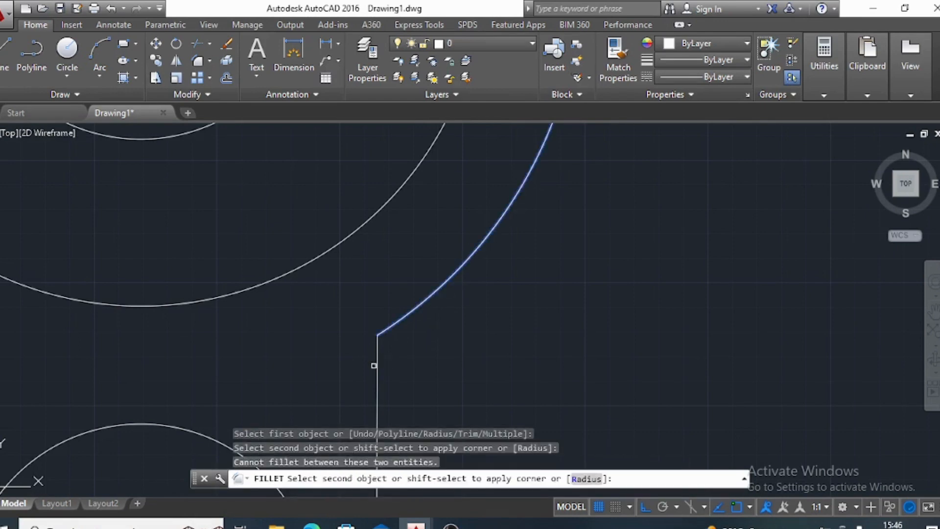
left_click(376, 359)
scroll(376, 358, "down", 8)
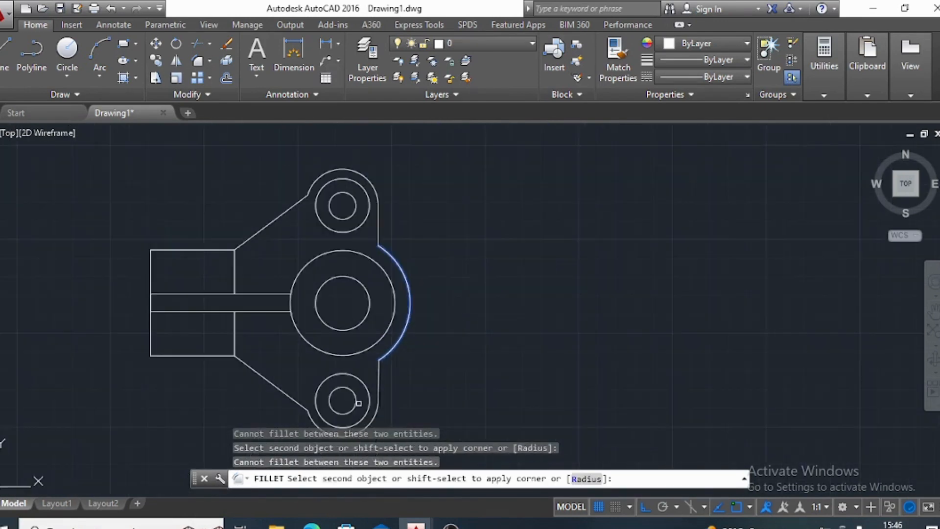
middle_click_drag(359, 404, 348, 347)
left_click(348, 348)
scroll(464, 248, "up", 6)
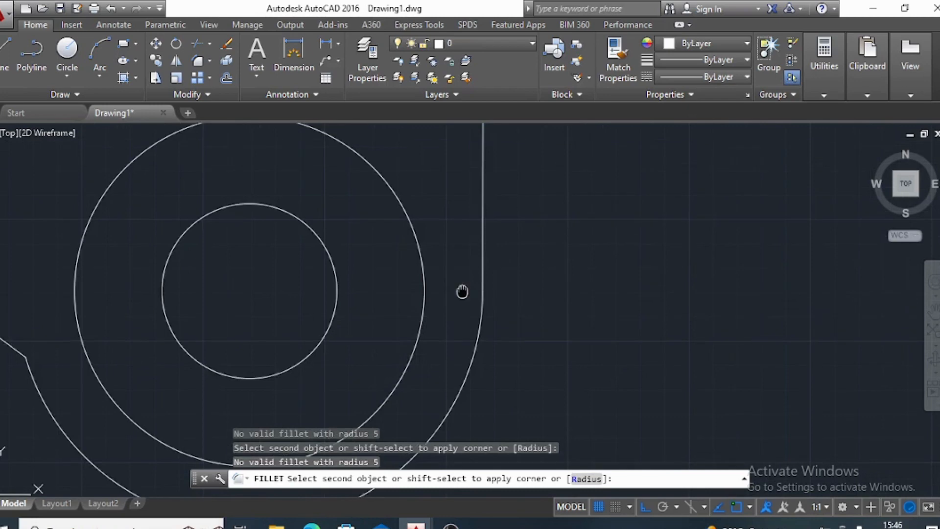
left_click(463, 227)
key("Escape")
scroll(594, 279, "down", 6)
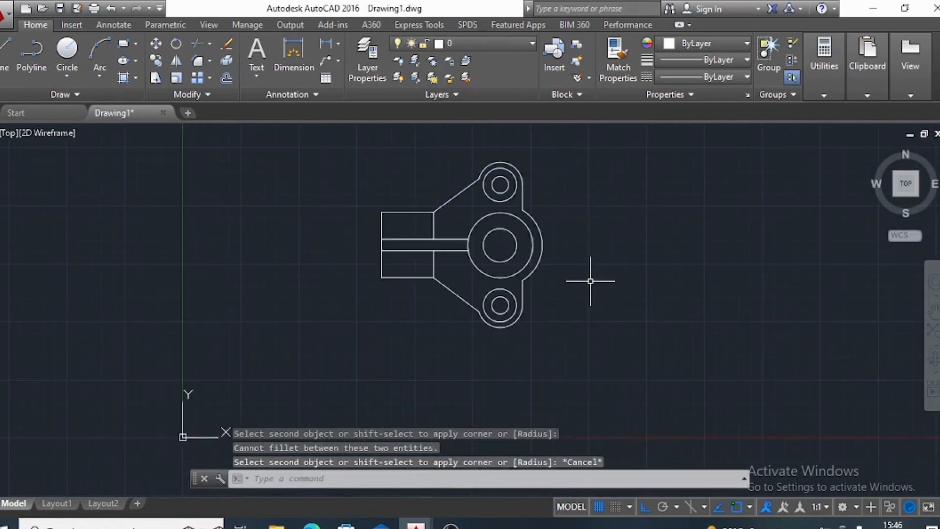
Join the large outer arc and the lower right vertical line into one polyline.
left_click(591, 281)
left_click(444, 320)
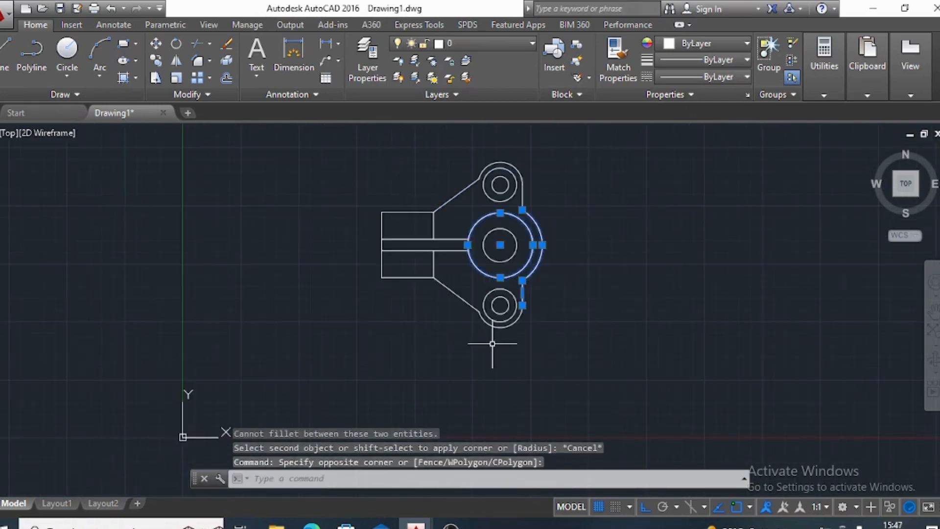
type("j")
key("Return")
scroll(499, 248, "up", 4)
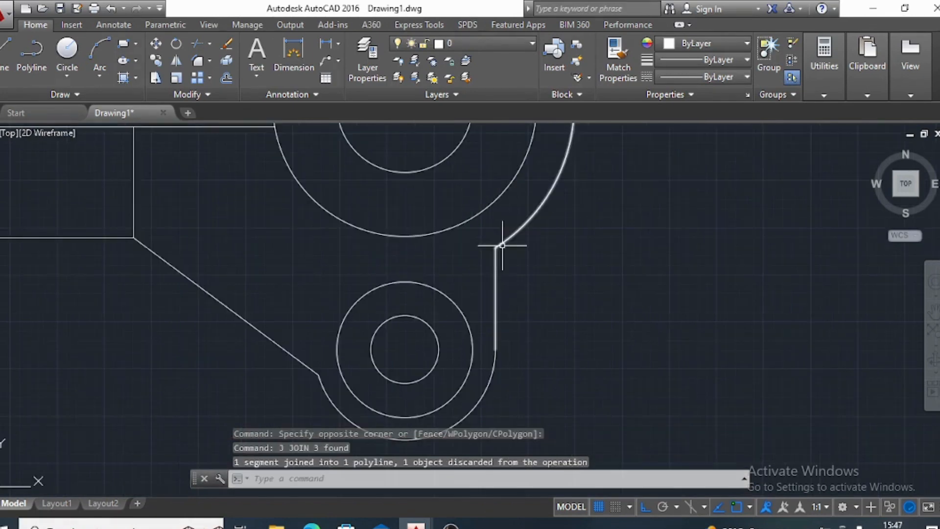
Fillet the corner between the large outer arc and the lower right vertical line with radius 5.
left_click(196, 62)
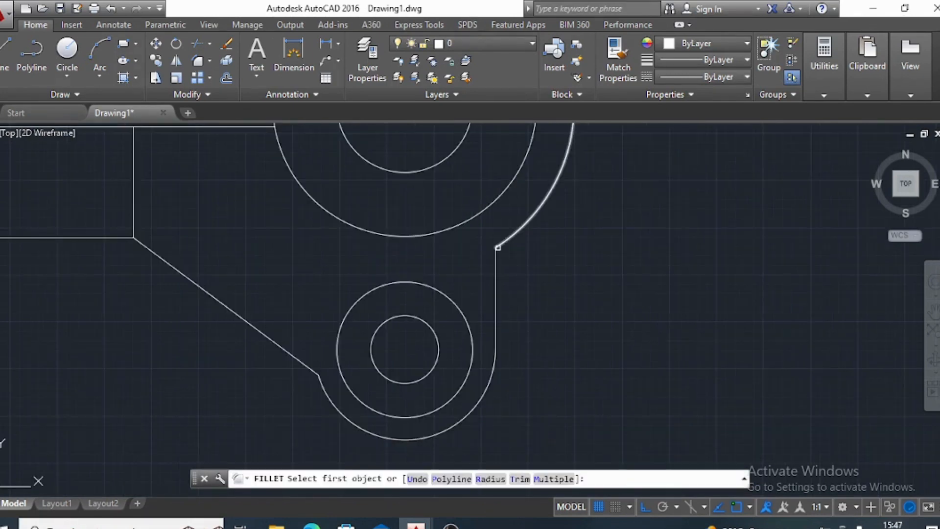
left_click(498, 248)
scroll(364, 357, "up", 4)
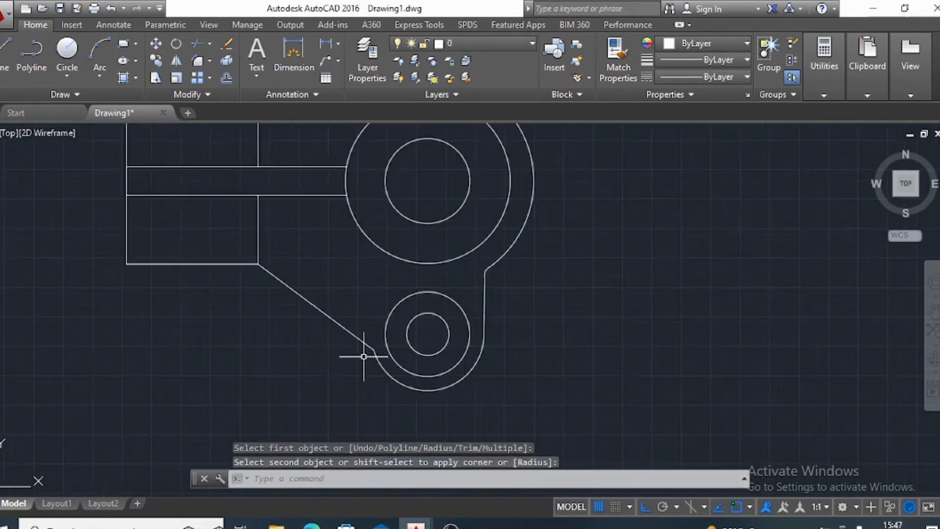
Try to fillet the lower slanted line with the outer arc around the lower small circles.
left_click(395, 342)
left_click(399, 350)
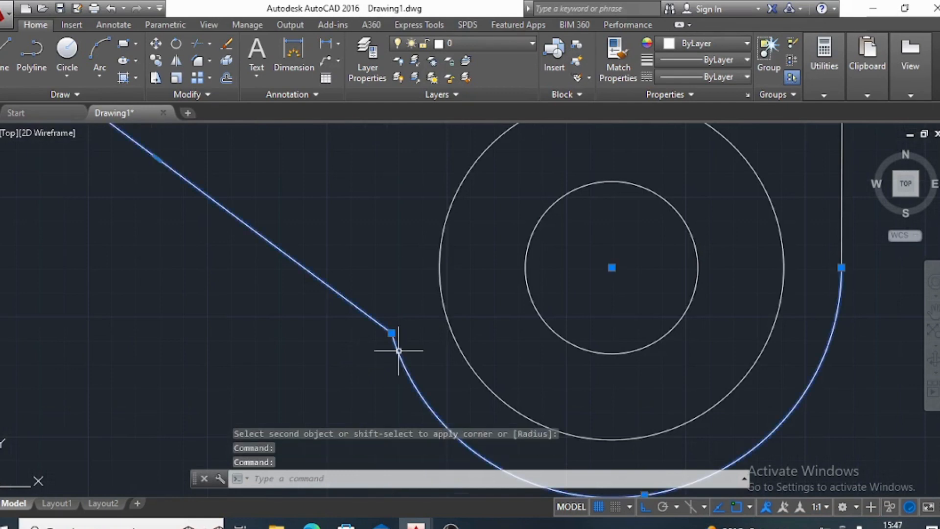
key("Escape")
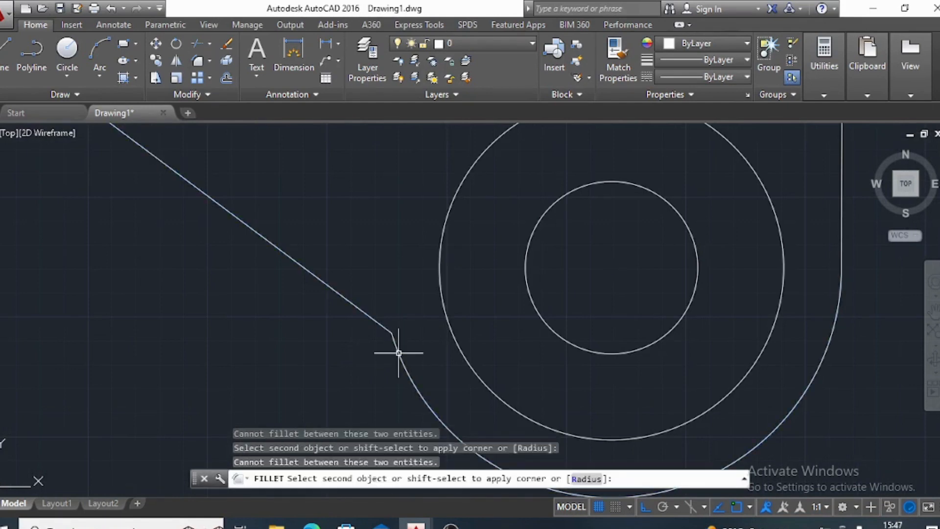
key("Escape")
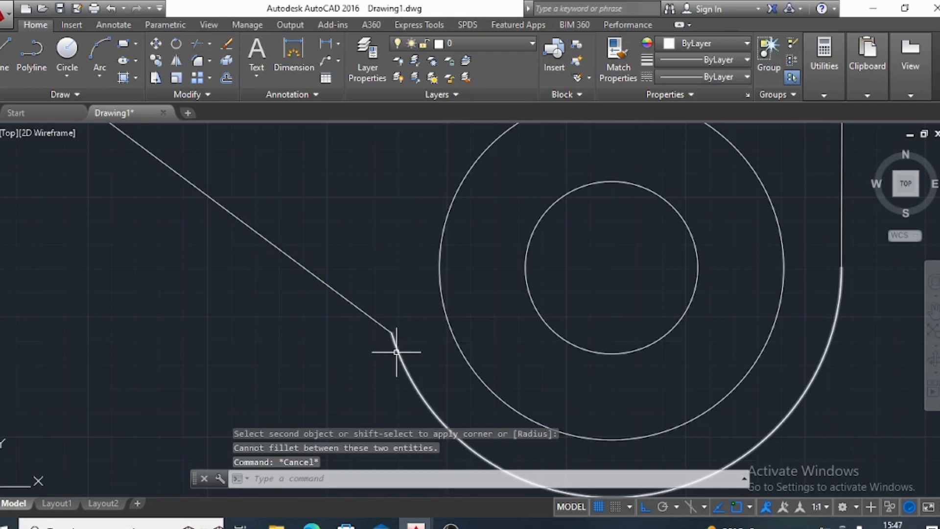
Join the lower slanted line and the outer arc around the lower small circles into one polyline.
scroll(397, 352, "down", 3)
scroll(388, 336, "up", 1)
left_click(405, 395)
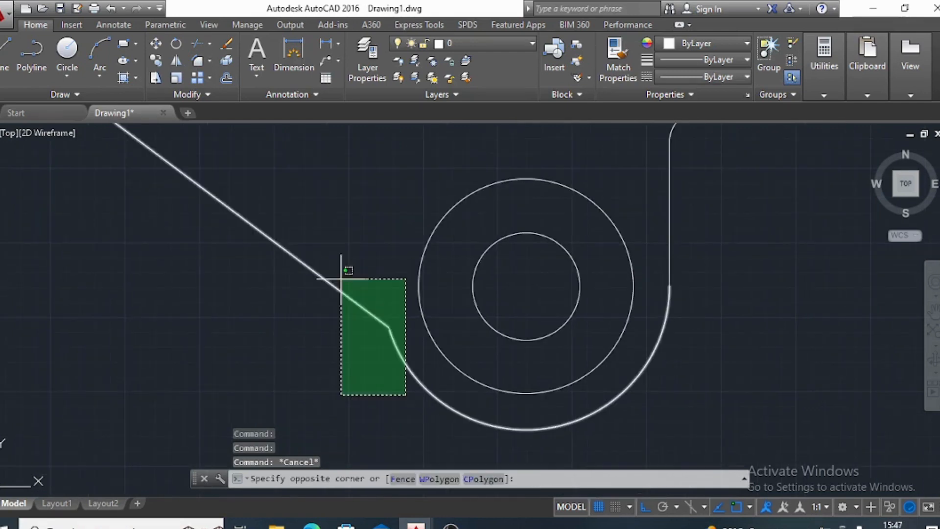
left_click(341, 279)
type("j")
key("Return")
Fillet the corner where the lower slanted line meets the lower outer arc with radius 5.
type("f")
key("Return")
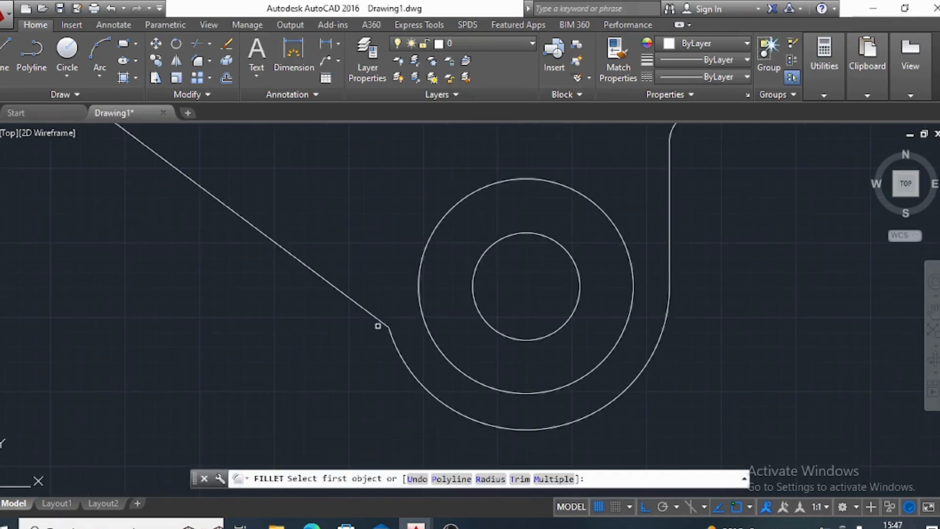
left_click(395, 344)
left_click(395, 345)
scroll(394, 338, "down", 8)
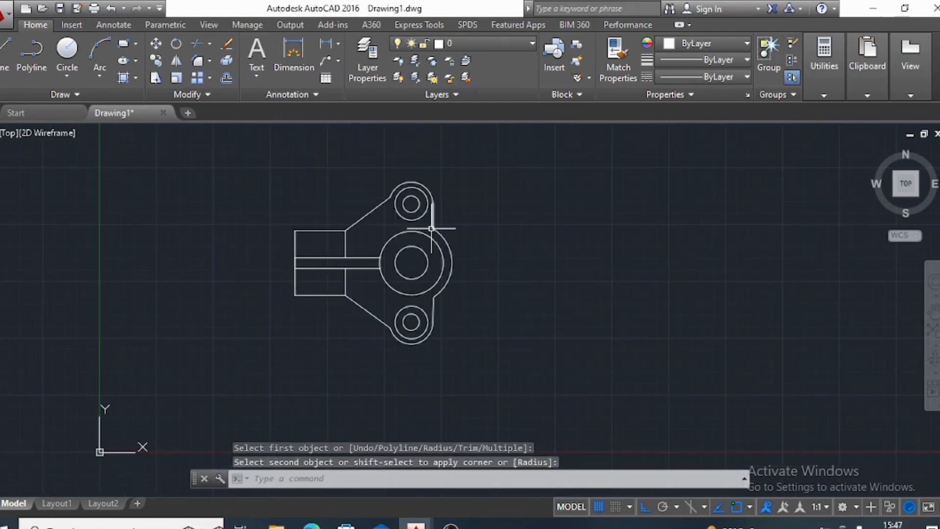
Fillet the corner between the large outer arc and the upper right vertical line with radius 5.
key("Return")
scroll(452, 201, "up", 2)
scroll(438, 228, "up", 4)
left_click(414, 231)
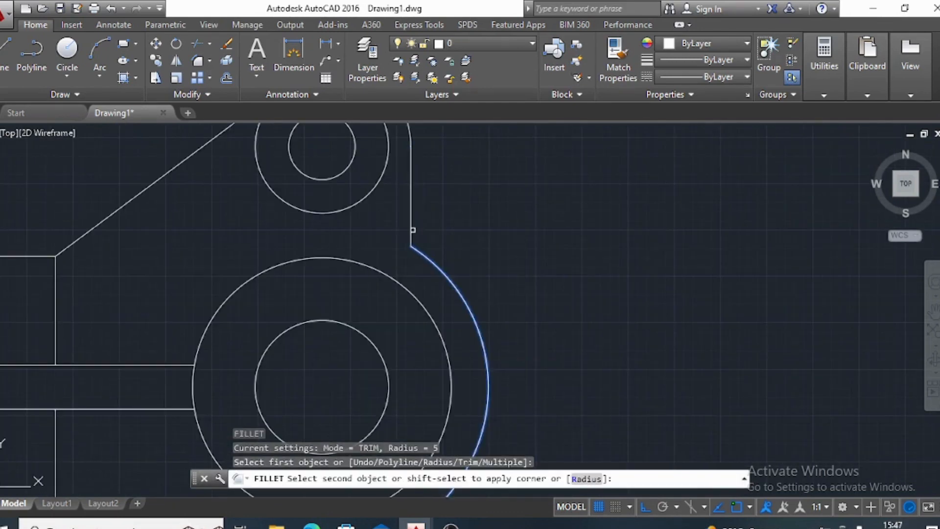
left_click(351, 209)
scroll(351, 209, "down", 3)
Try to fillet the upper slanted line with the outer arc around the upper small circles, keeping radius 5.
key("Return")
scroll(279, 171, "up", 2)
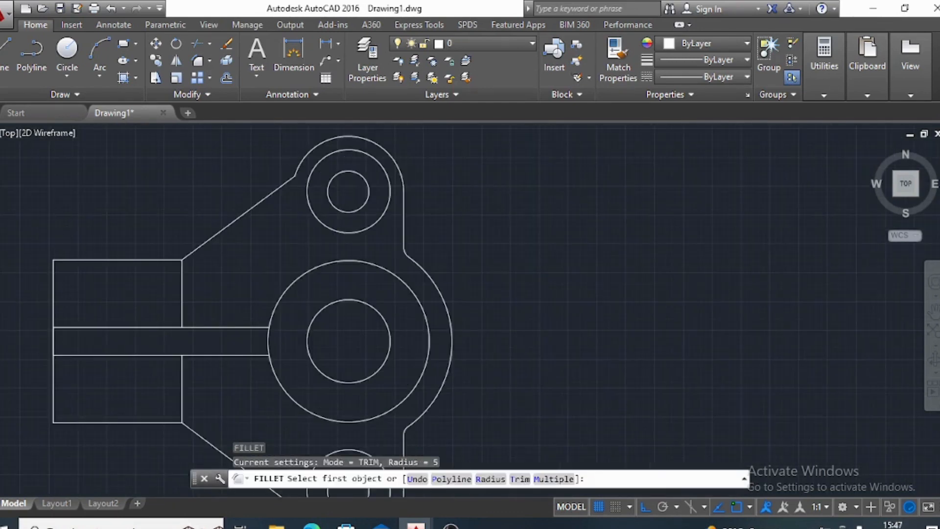
scroll(303, 169, "up", 6)
left_click(269, 185)
left_click(267, 196)
left_click(261, 201)
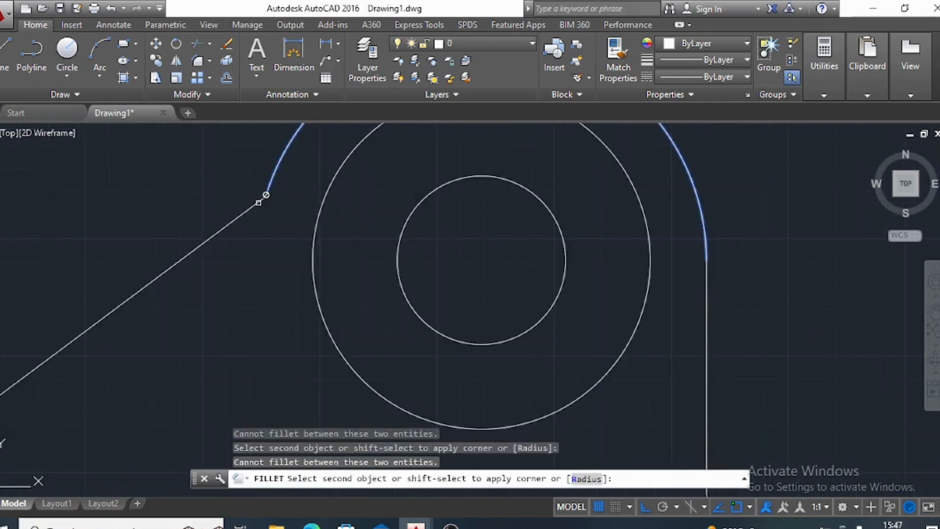
key("Escape")
Join the upper slanted line and the outer arc around the upper small circles into one polyline.
left_click(299, 181)
left_click(218, 201)
type("j")
key("Return")
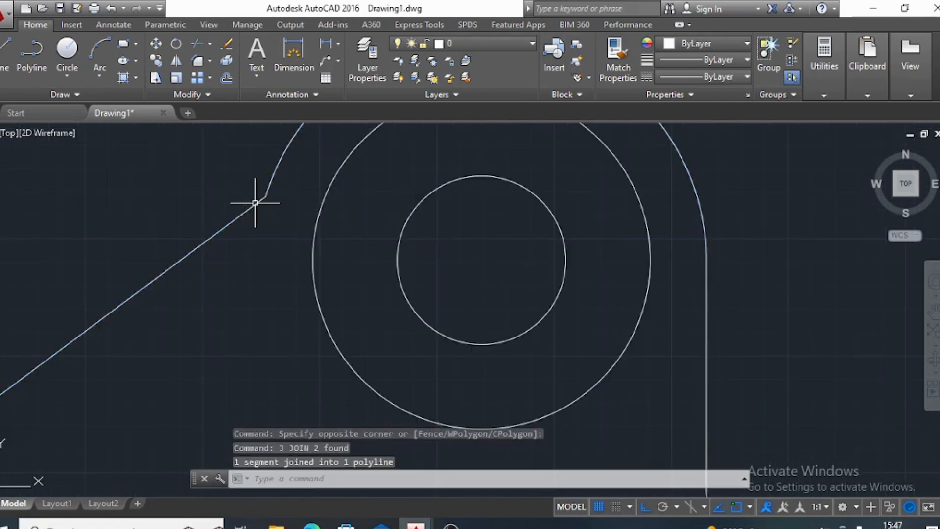
Fillet the corner where the upper slanted line meets the upper outer arc with radius 5.
left_click(198, 61)
left_click(275, 164)
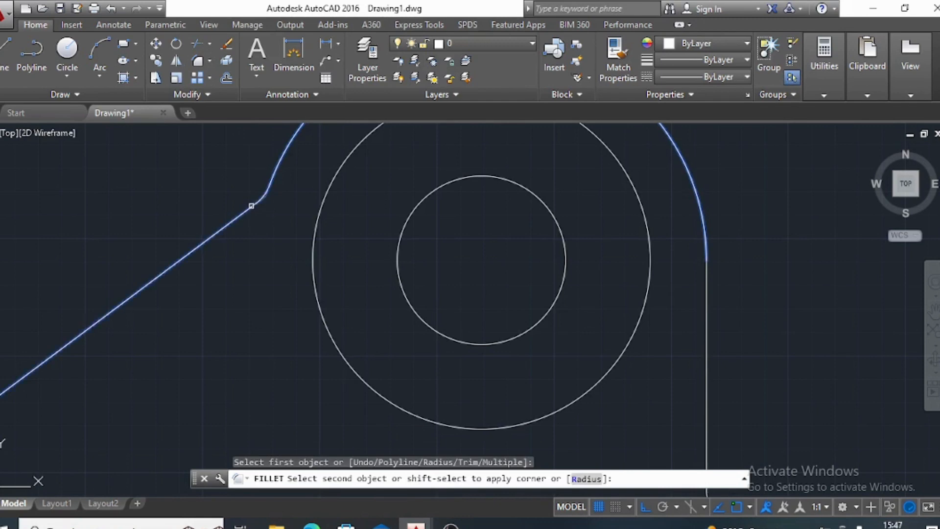
left_click(251, 203)
key("Escape")
Switch the completed 2D outline from the top view to the SE Isometric view.
scroll(277, 208, "down", 8)
scroll(220, 298, "up", 2)
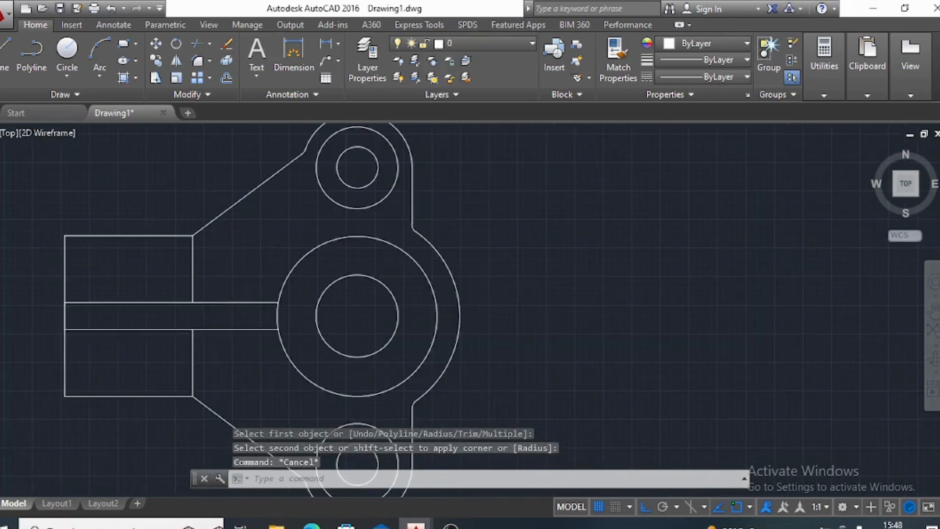
scroll(221, 300, "down", 2)
middle_click_drag(226, 308, 386, 247)
key("Escape")
scroll(394, 259, "down", 2)
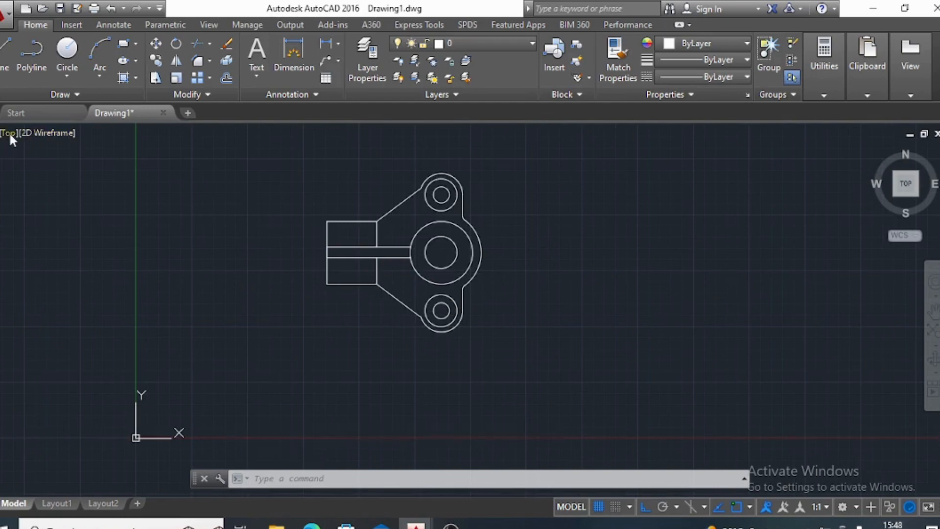
left_click(9, 132)
left_click(63, 279)
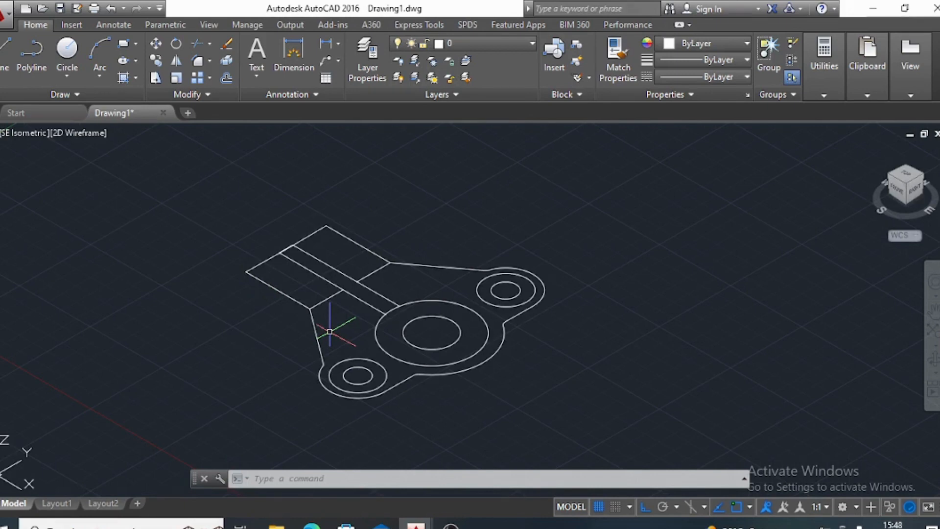
Press-pull the ring between the two small circles at the plate's far end to a height of 9.
type("PRESSPULL")
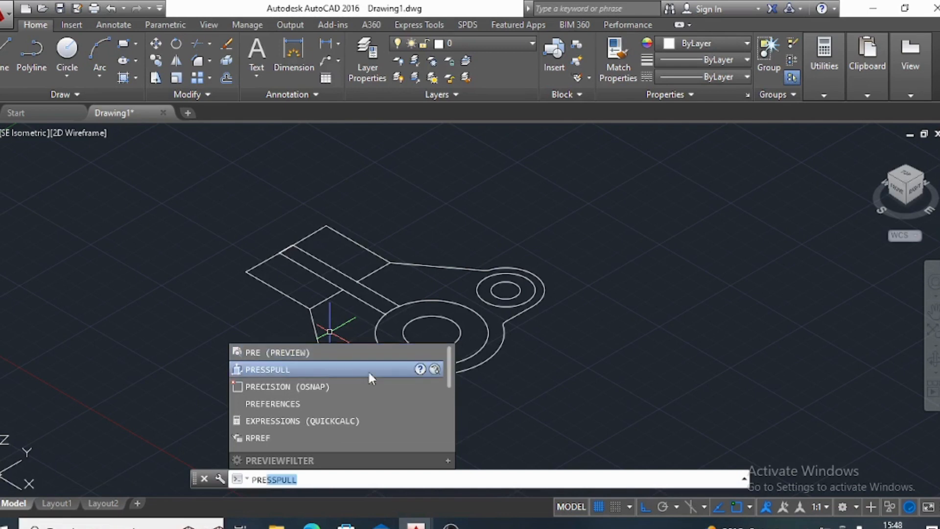
left_click(368, 369)
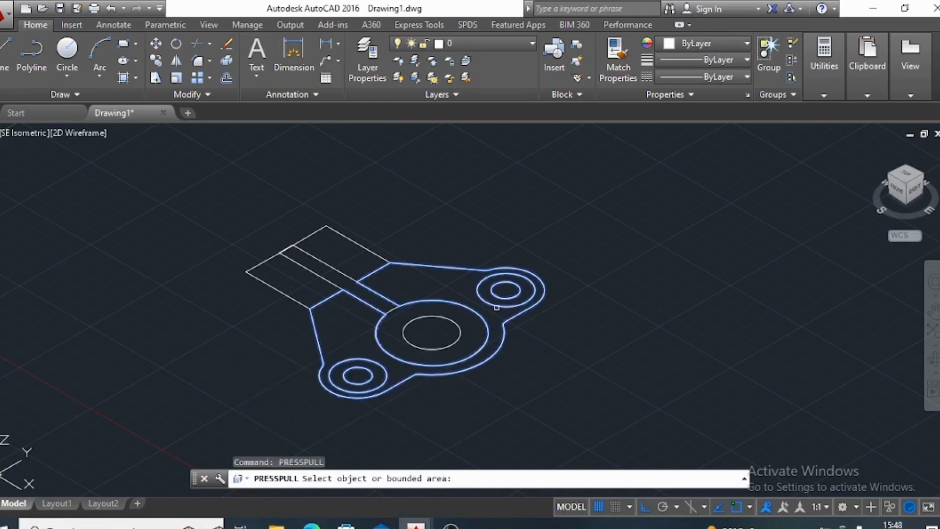
left_click(523, 289)
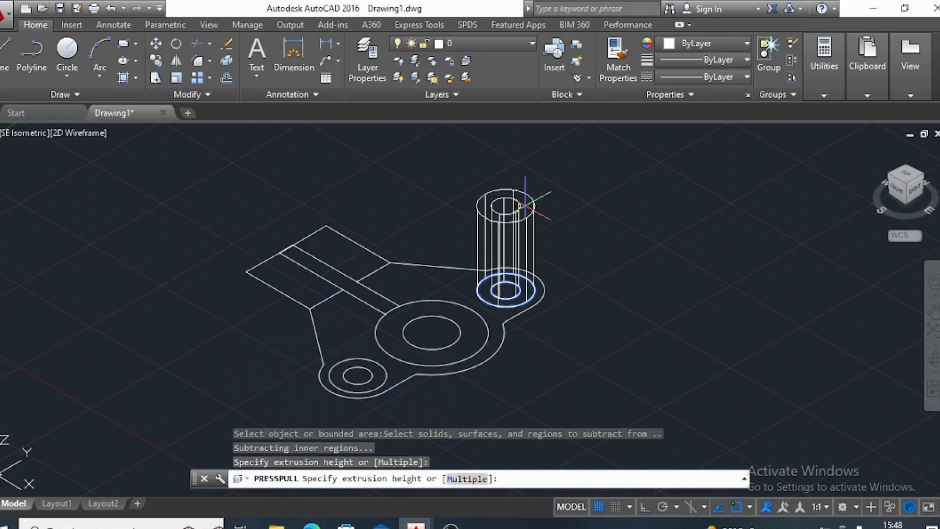
type("9")
key("Return")
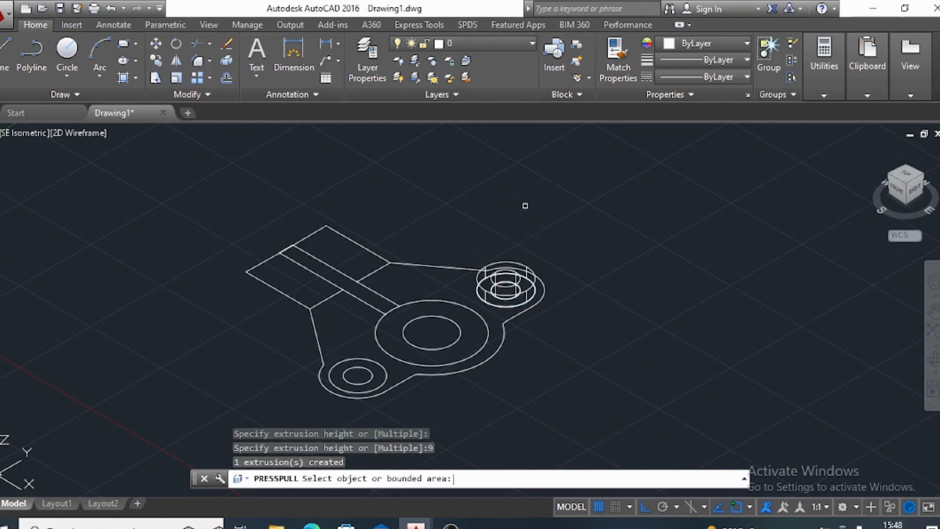
Erase the 9-high ring extrusion at the plate's far end.
key("Return")
left_click(521, 295)
key("Delete")
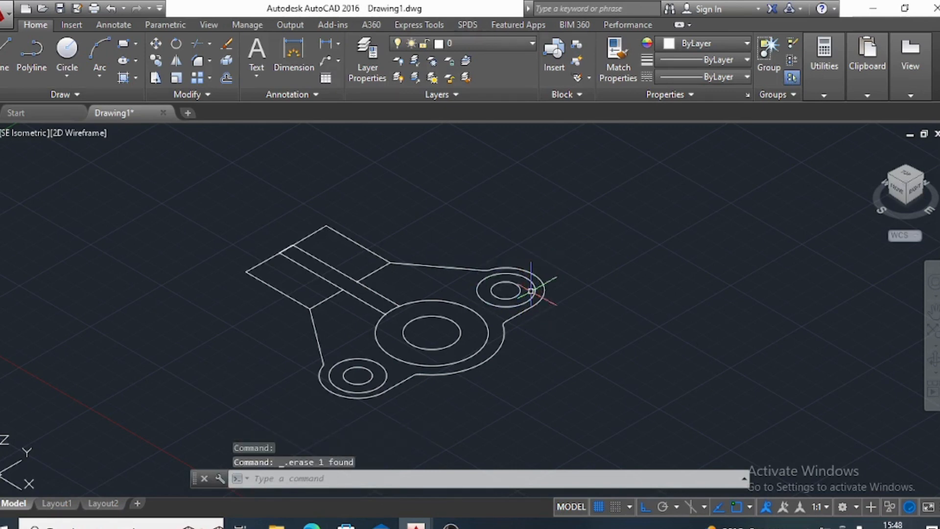
Press-pull the ring between the two small circles at the plate's far end to a height of 19.
type("presspull")
key("Return")
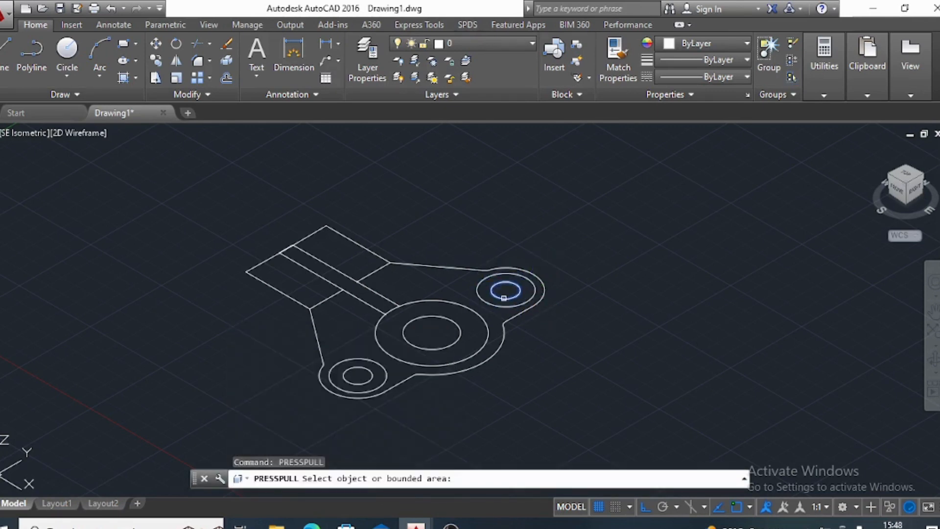
left_click(505, 290)
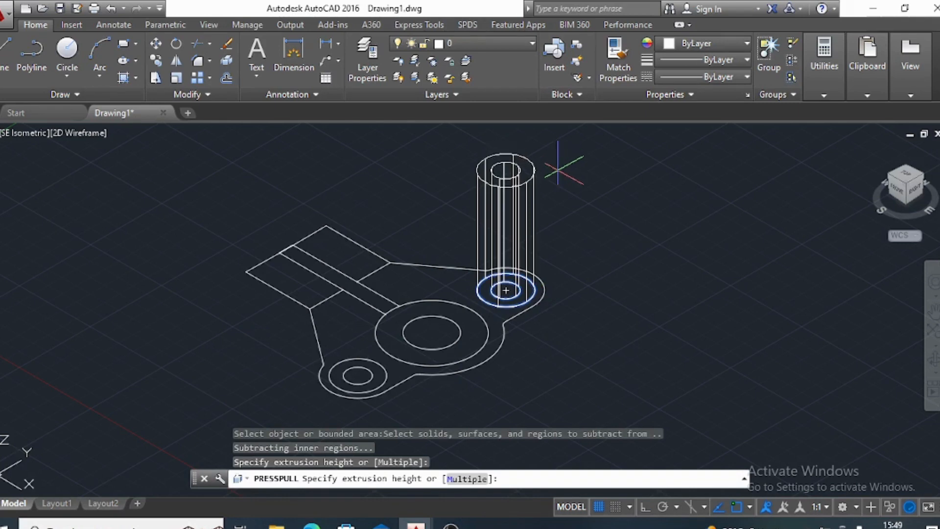
type("19")
key("Return")
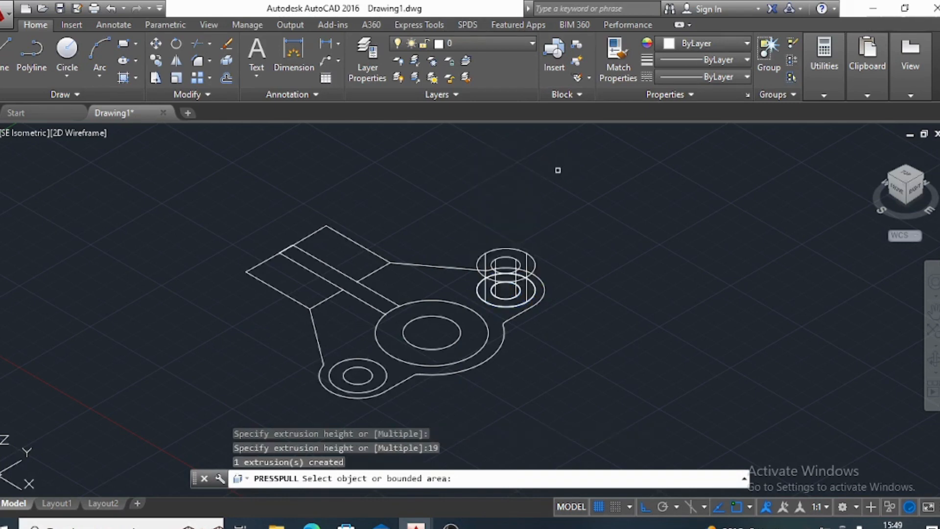
Press-pull the ring between the two small circles at the plate's near end to a height of 19.
left_click(358, 376)
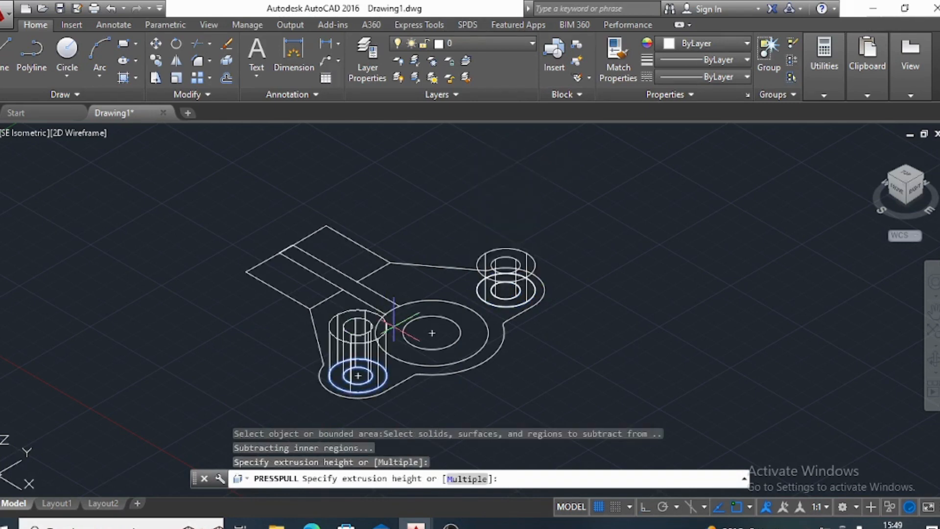
type("19")
key("Return")
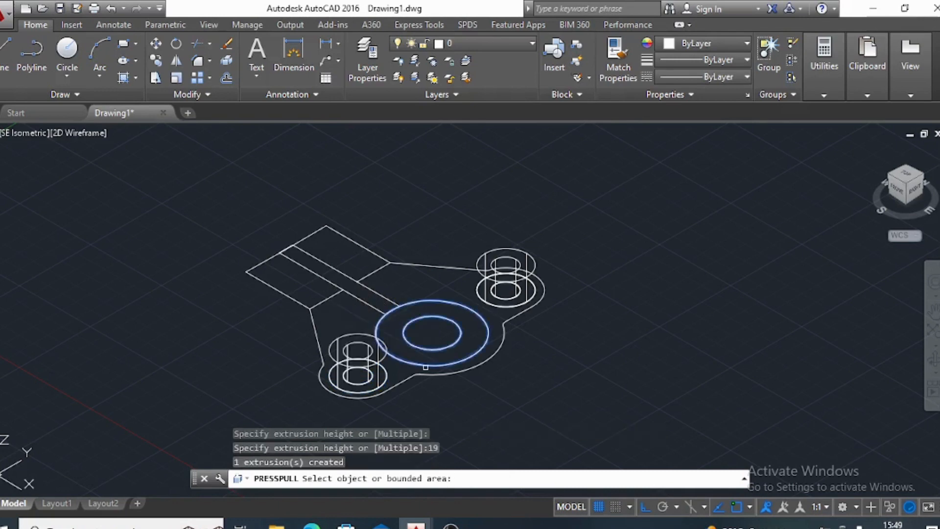
Press-pull the ring between the two large central circles to a height of 119.
left_click(433, 361)
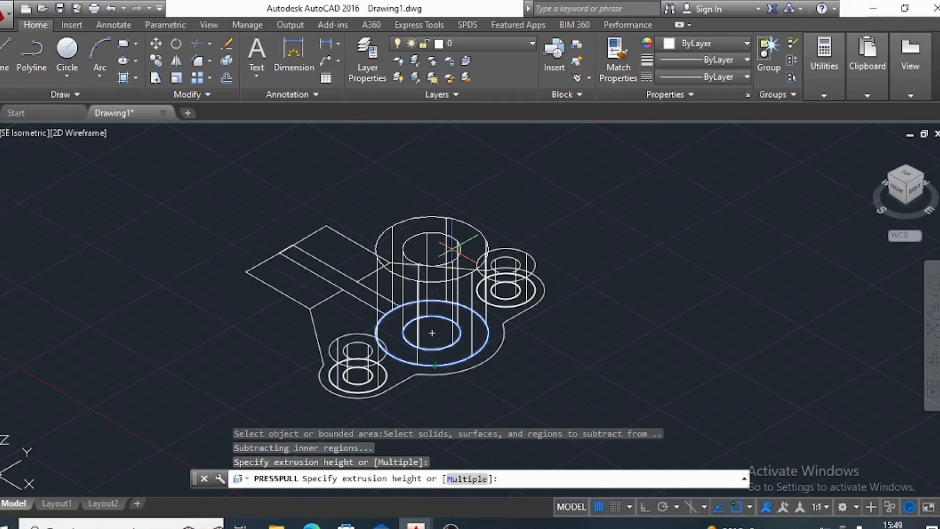
type("119")
key("Return")
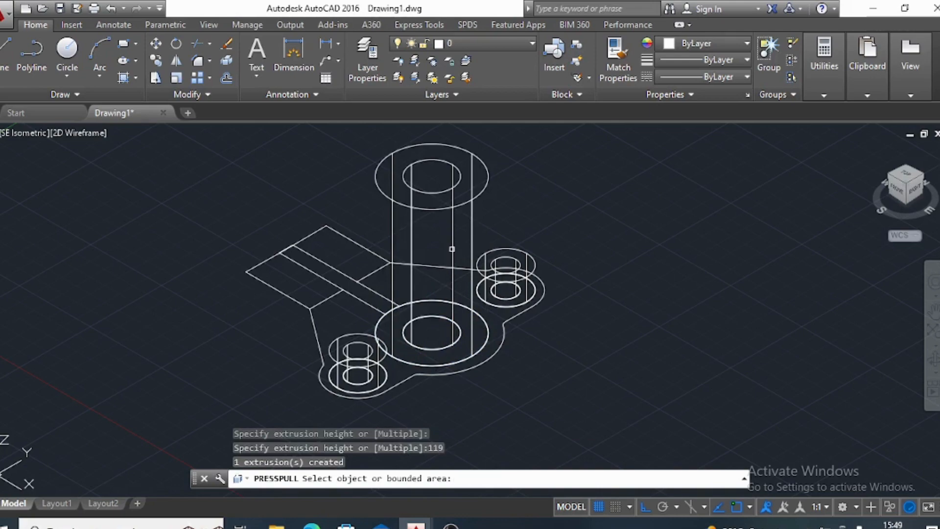
Press-pull the base plate area surrounding the three rings to a height of 15.
scroll(451, 249, "down", 5)
scroll(336, 287, "up", 7)
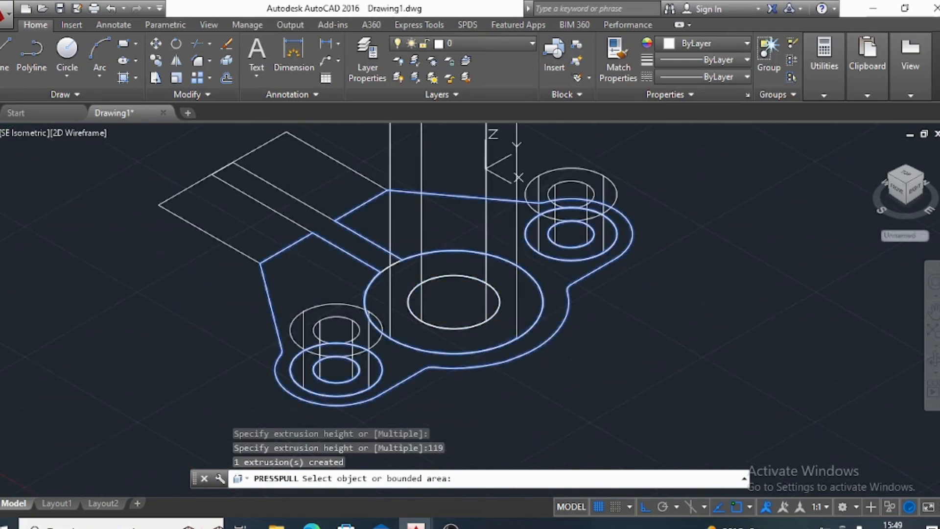
left_click(336, 286)
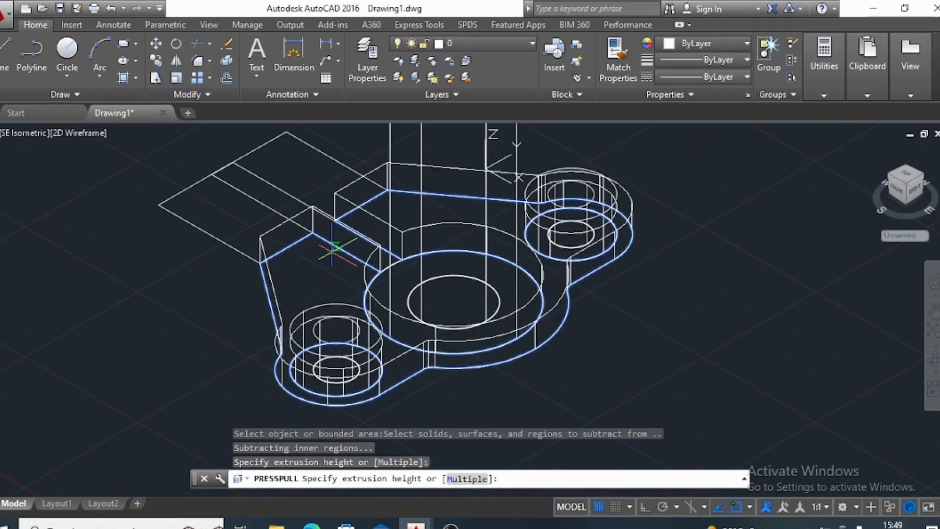
type("15")
key("Return")
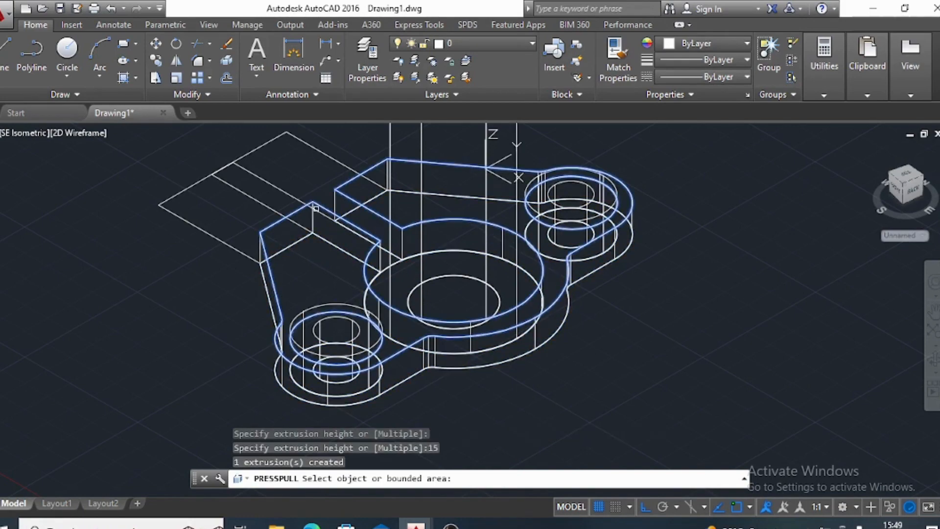
Press-pull the narrow bar area upward to a height near the top of the large central cylinder.
left_click(277, 201)
scroll(299, 149, "down", 5)
middle_click_drag(314, 157, 324, 256)
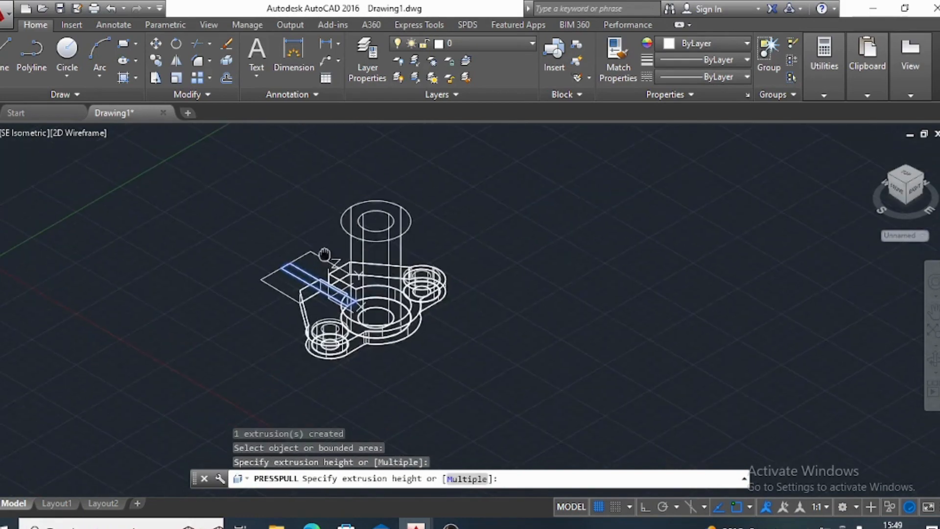
scroll(354, 210, "up", 8)
left_click(318, 186)
scroll(321, 190, "down", 8)
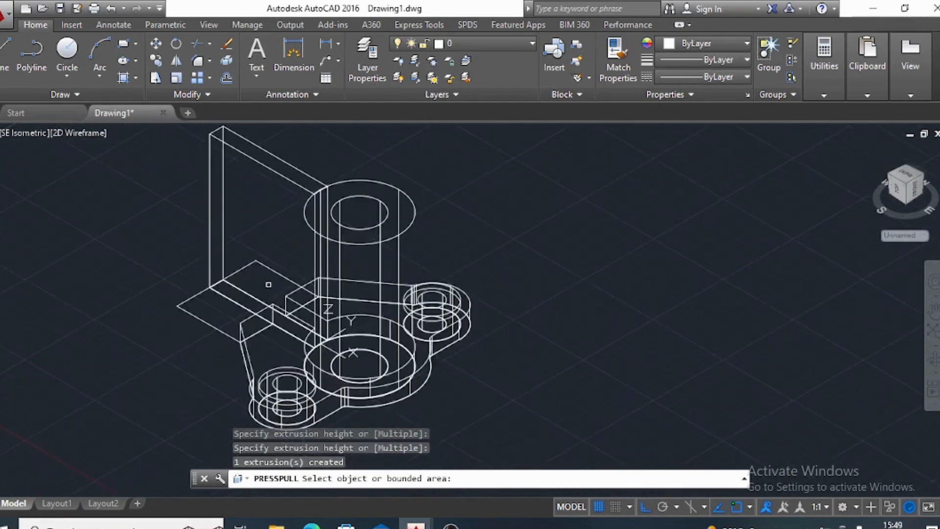
key("Return")
scroll(249, 294, "down", 5)
scroll(214, 319, "up", 10)
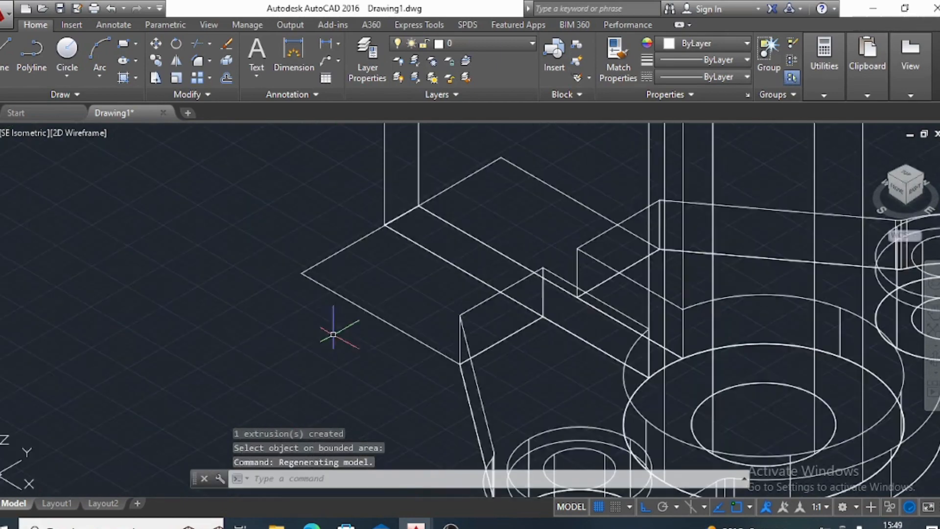
scroll(342, 326, "down", 5)
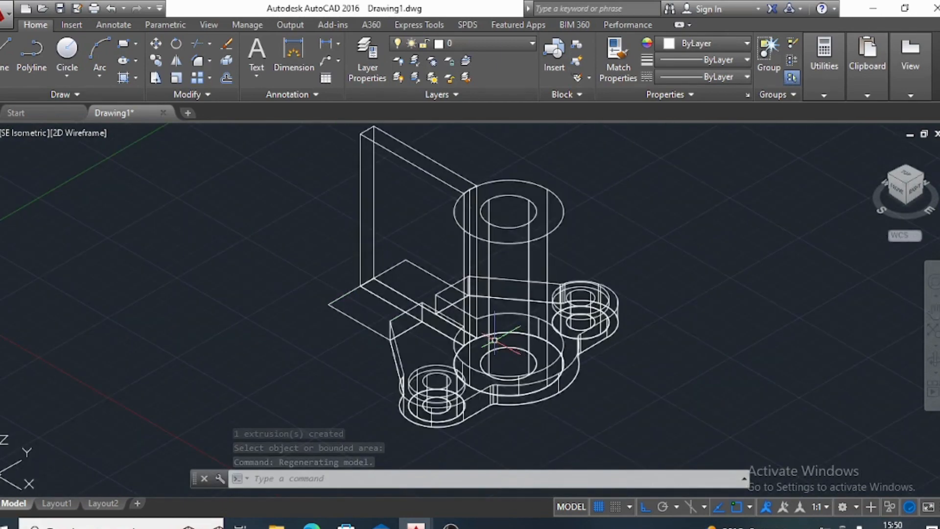
Preview the whole bracket in the Realistic visual style and return it to 2D Wireframe.
scroll(497, 341, "down", 5)
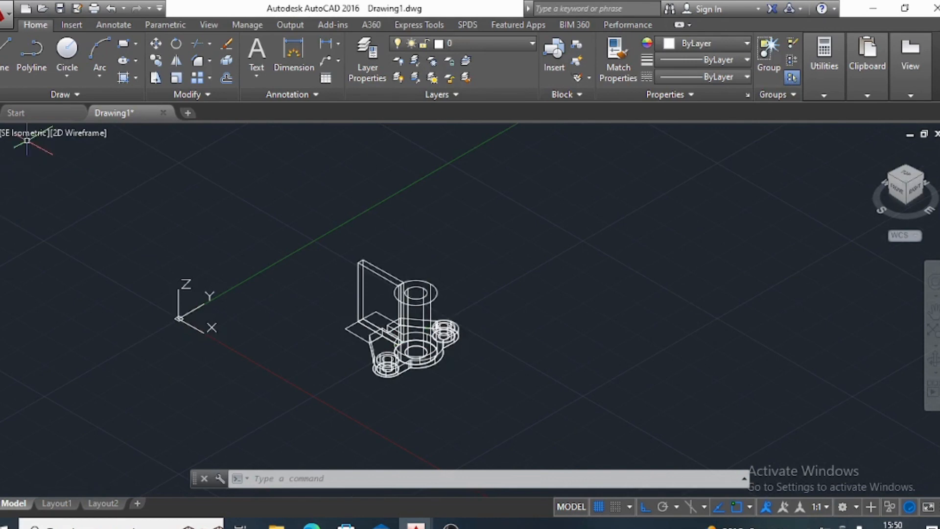
left_click(64, 132)
left_click(103, 215)
left_click(60, 132)
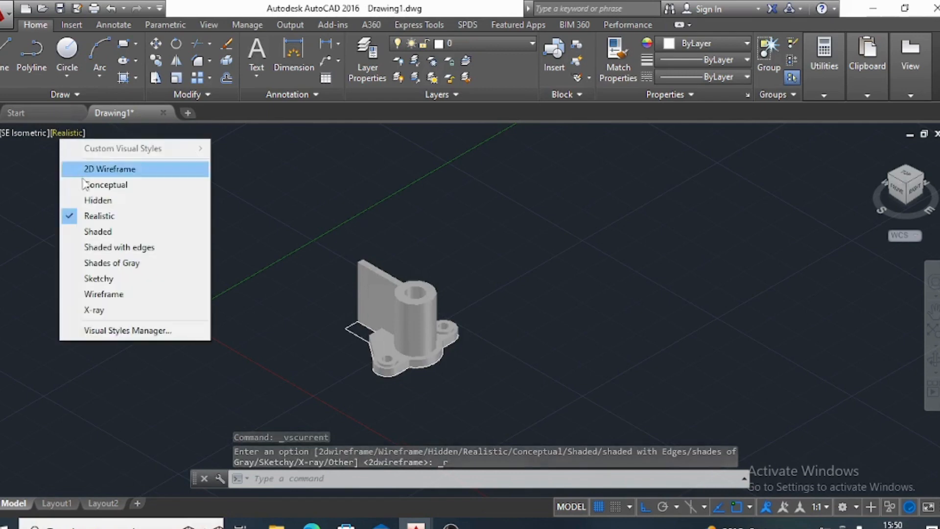
left_click(90, 168)
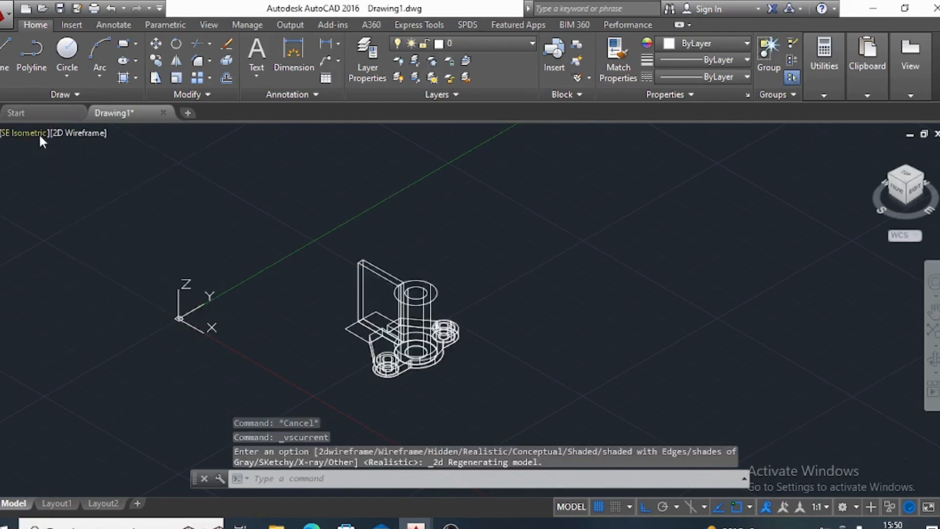
Switch to the Top view and draw a circle of diameter 56 in the empty space beside the bracket outline.
left_click(39, 133)
left_click(68, 167)
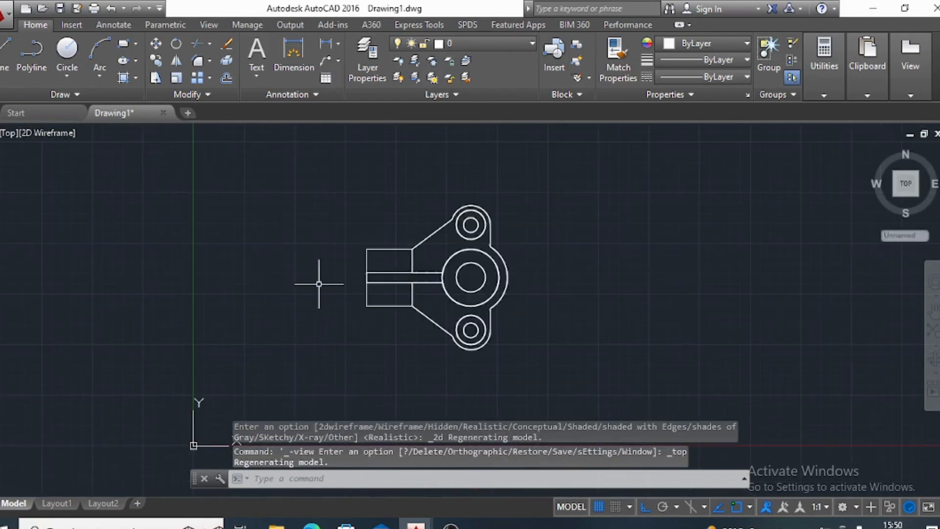
scroll(319, 284, "up", 2)
mouse_move(666, 286)
middle_mouse_down()
mouse_move(588, 316)
mouse_move(754, 325)
middle_mouse_up()
left_click(67, 76)
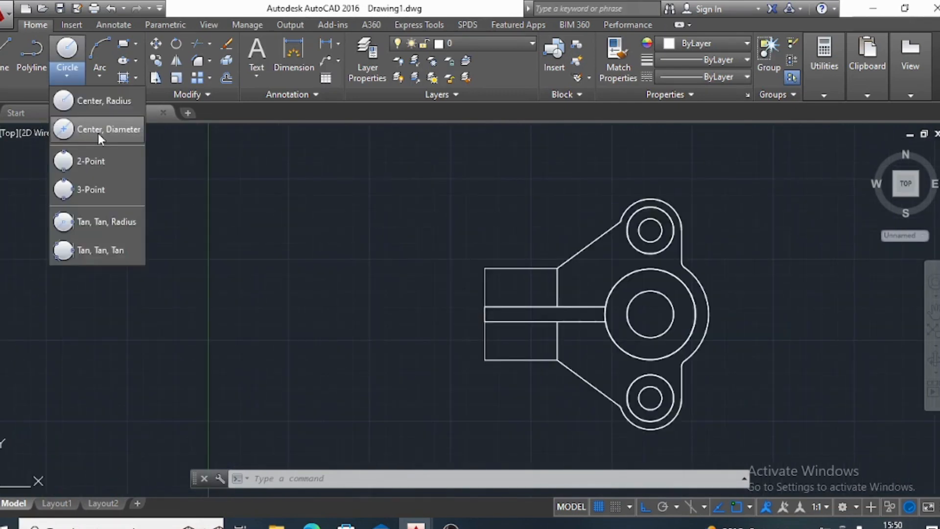
left_click(99, 134)
left_click(302, 264)
type("56")
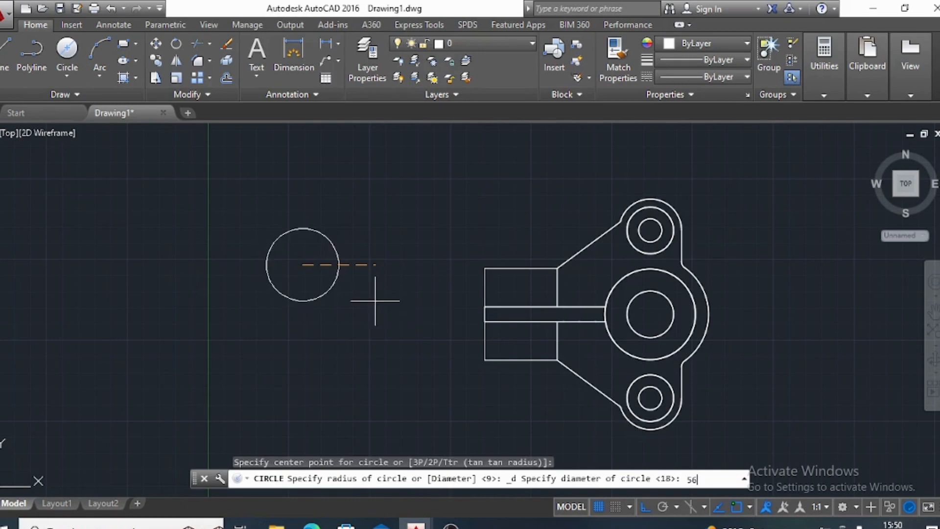
key("Return")
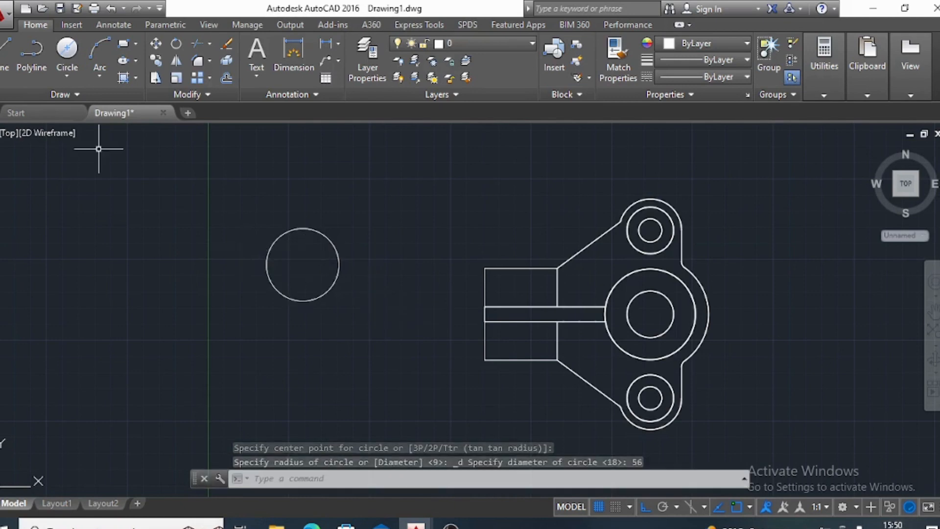
Draw a concentric circle of radius 14 inside the new 56-diameter circle.
left_click(66, 76)
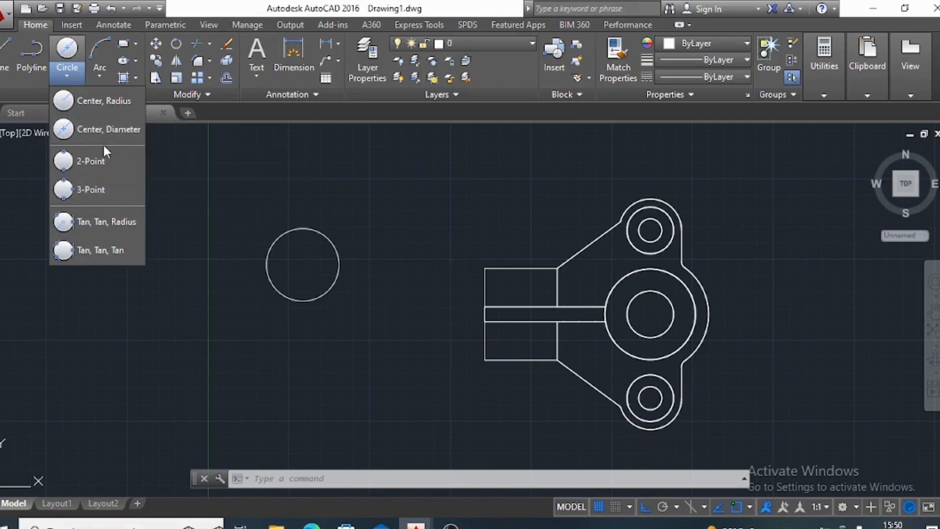
left_click(120, 104)
left_click(303, 265)
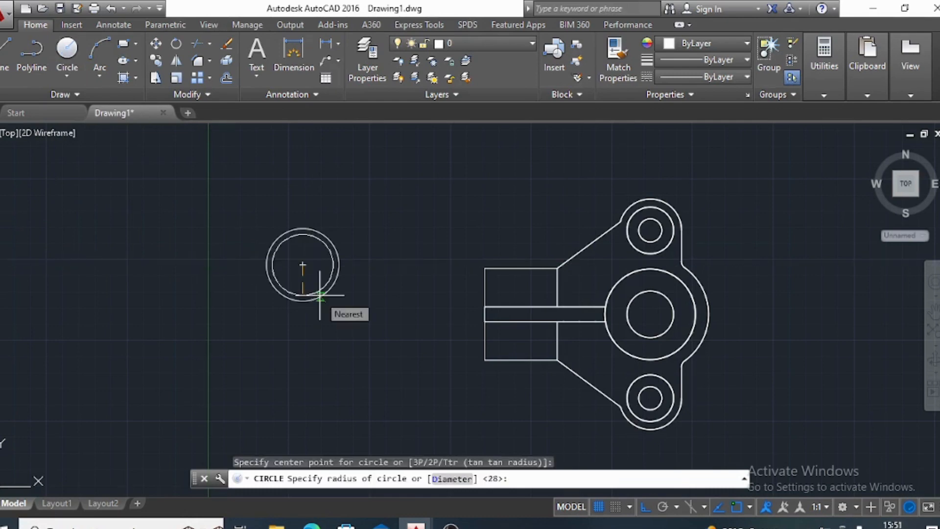
type("14")
key("Return")
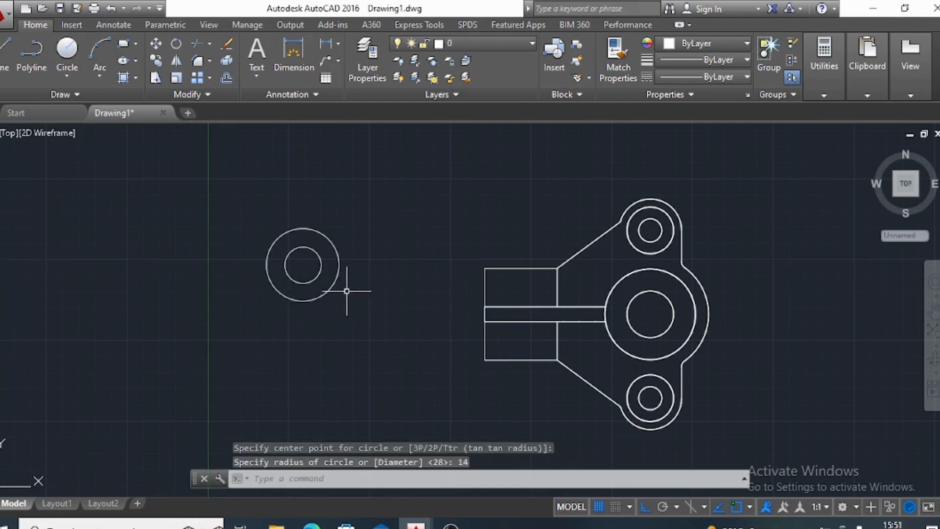
Draw a closed rectangular polyline from the outer circle's right quadrant, 40 down, across, up to the left quadrant and back to the start.
type("pl")
key("Return")
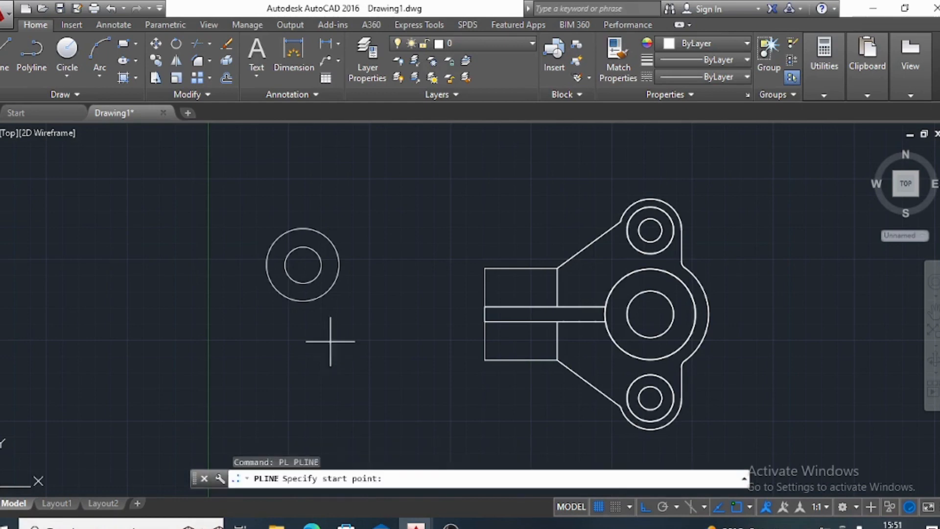
left_click(340, 265)
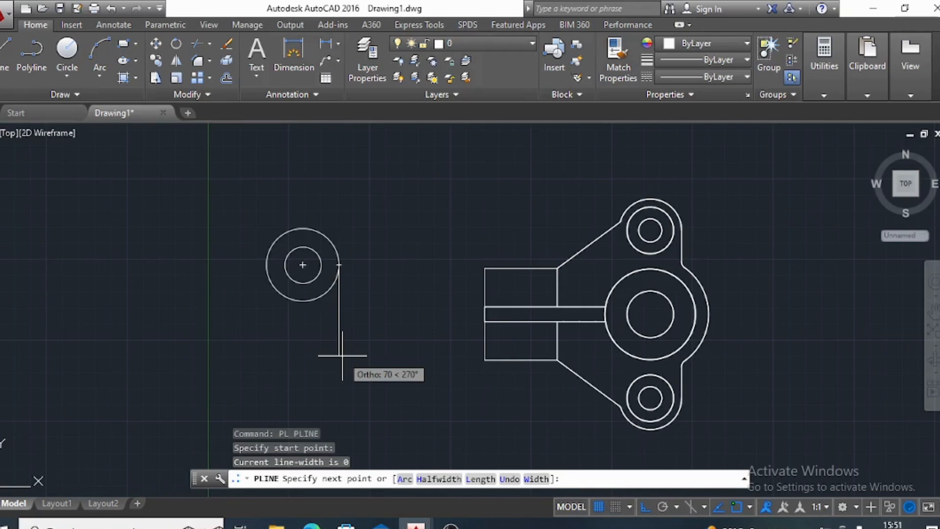
type("45")
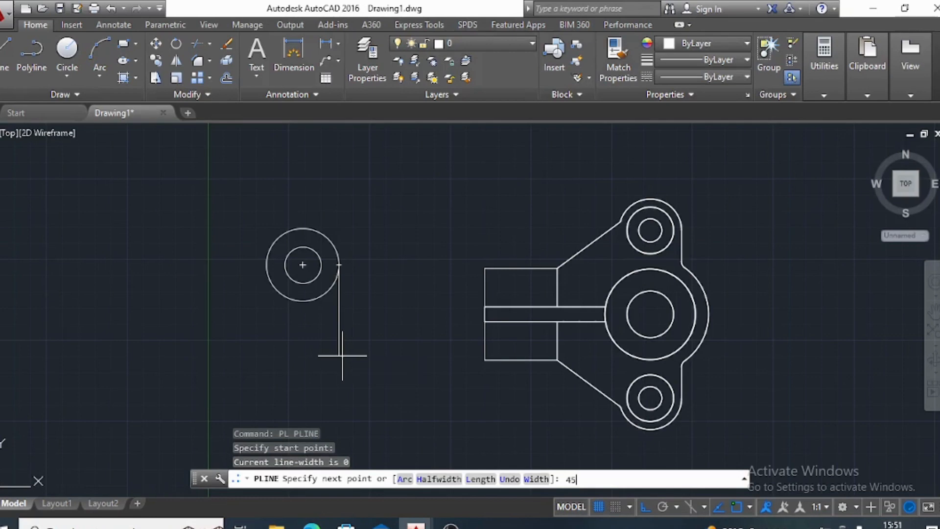
key("BackSpace")
type("0")
key("Return")
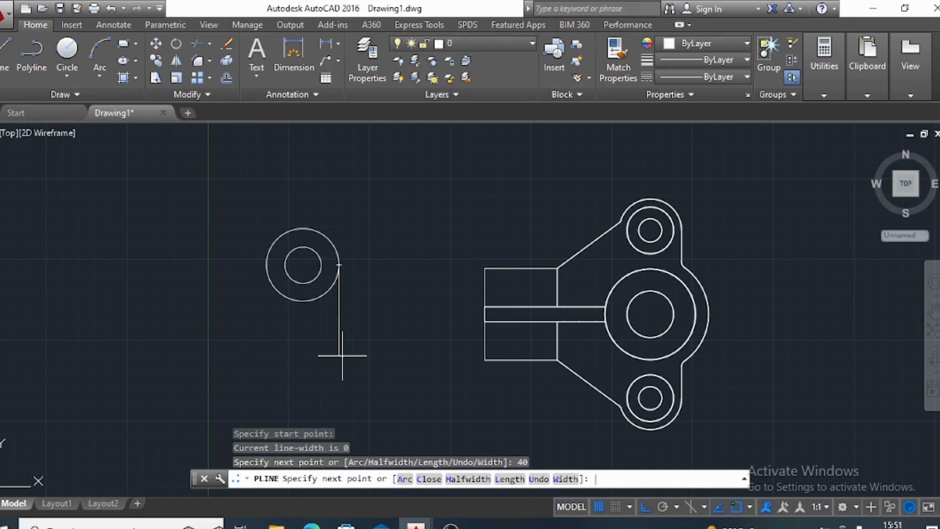
scroll(301, 330, "up", 4)
scroll(299, 330, "down", 2)
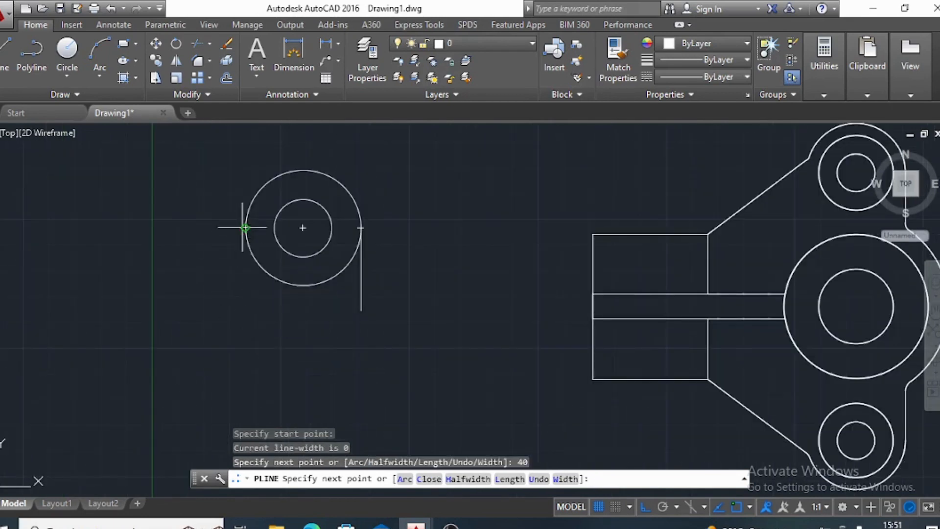
left_click(246, 310)
left_click(245, 227)
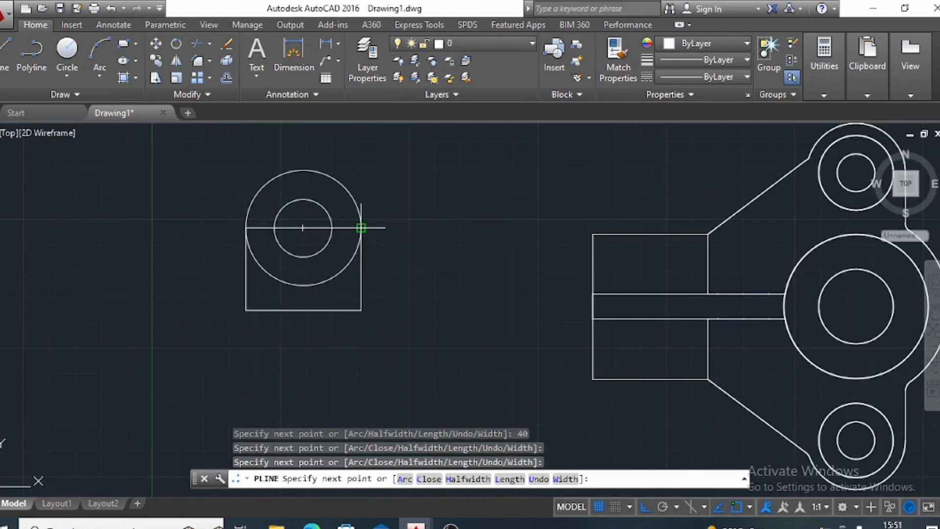
left_click(362, 228)
key("Escape")
Try to join the outer circle with the rectangular polyline.
left_click(387, 344)
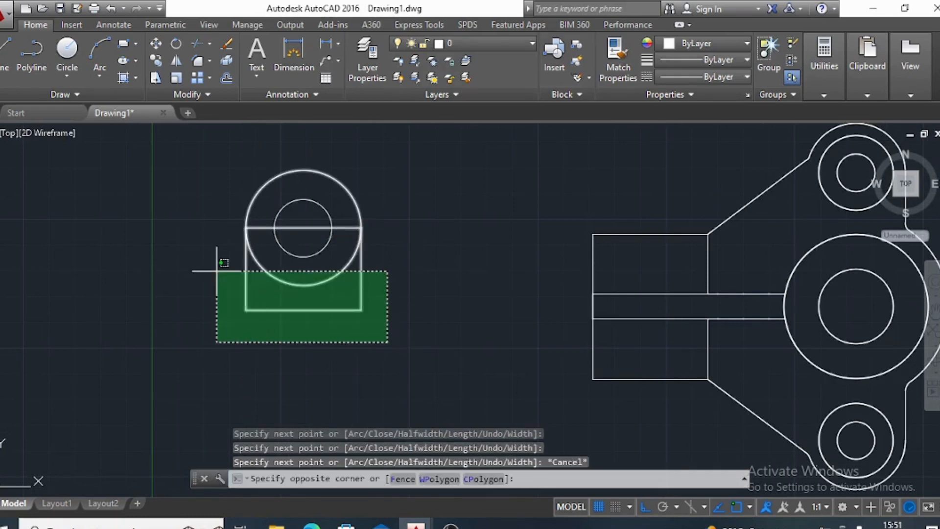
left_click(217, 268)
type("j")
key("Return")
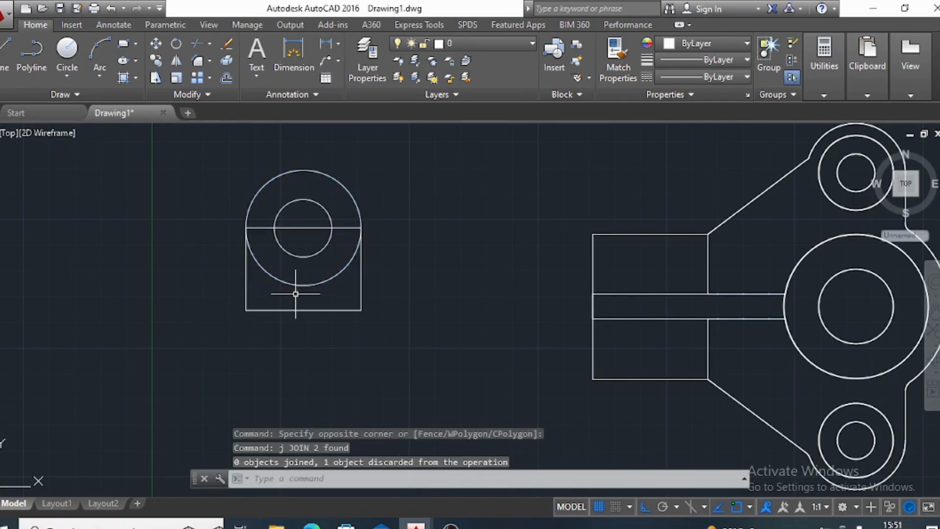
Trim the outer circle's lower arc and the horizontal line through the inner circle, and erase the leftover line segment.
type("tr")
key("Return")
key("Return")
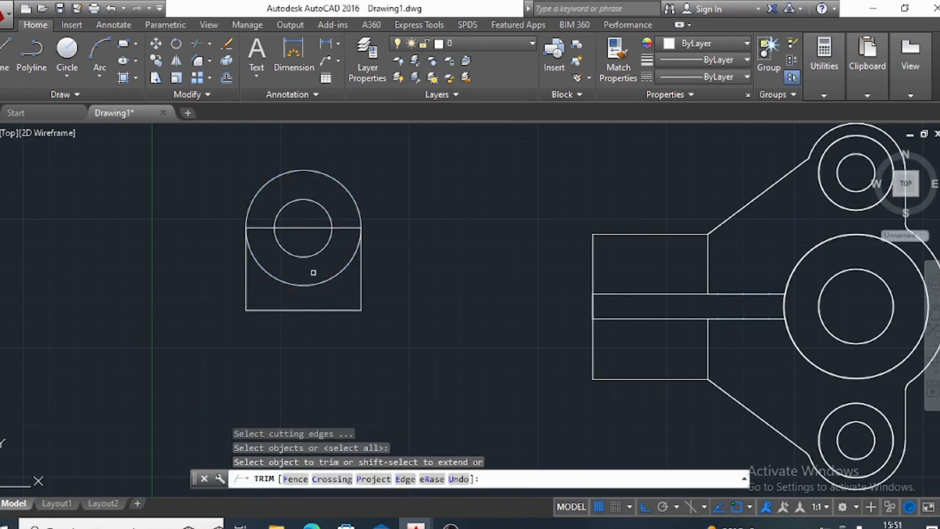
left_click(312, 284)
left_click(297, 230)
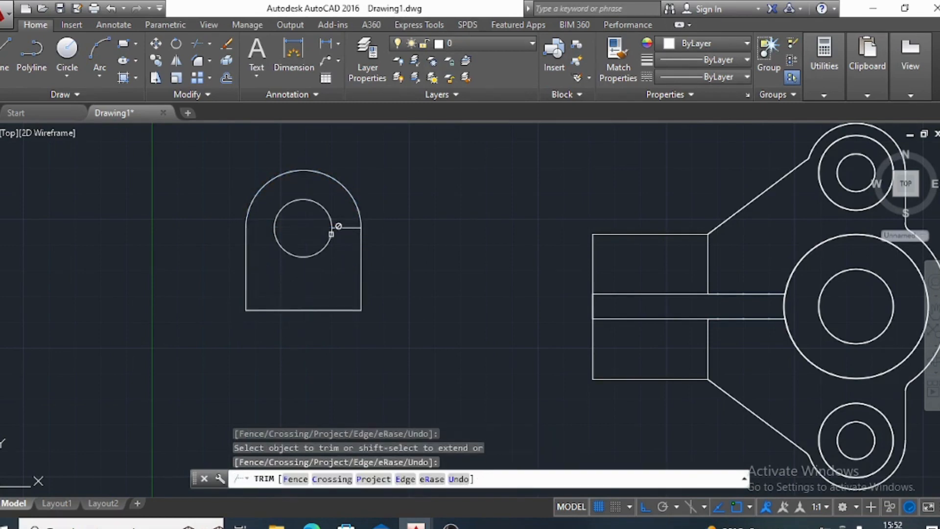
left_click(343, 227)
key("Escape")
left_click(351, 227)
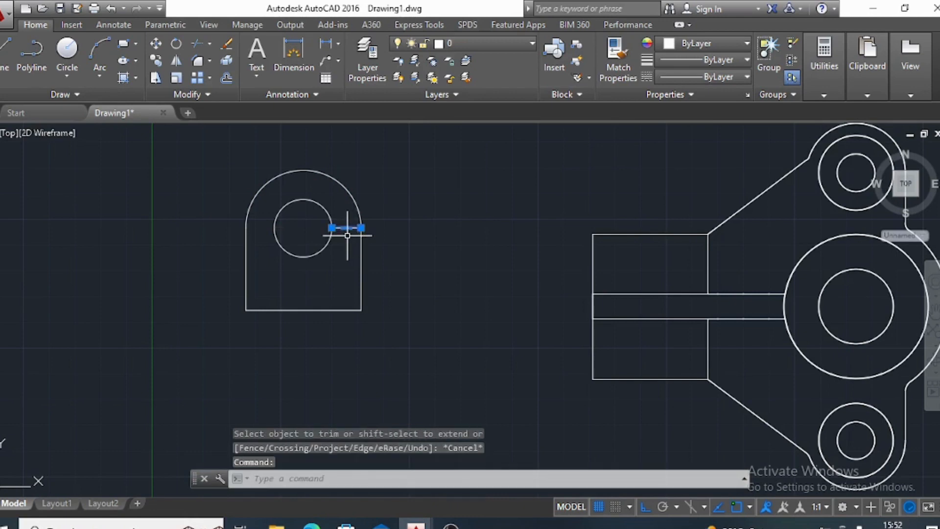
key("Delete")
Join the upper arc and the straight sides of the round-topped profile into one polyline.
scroll(345, 238, "down", 2)
left_click(397, 333)
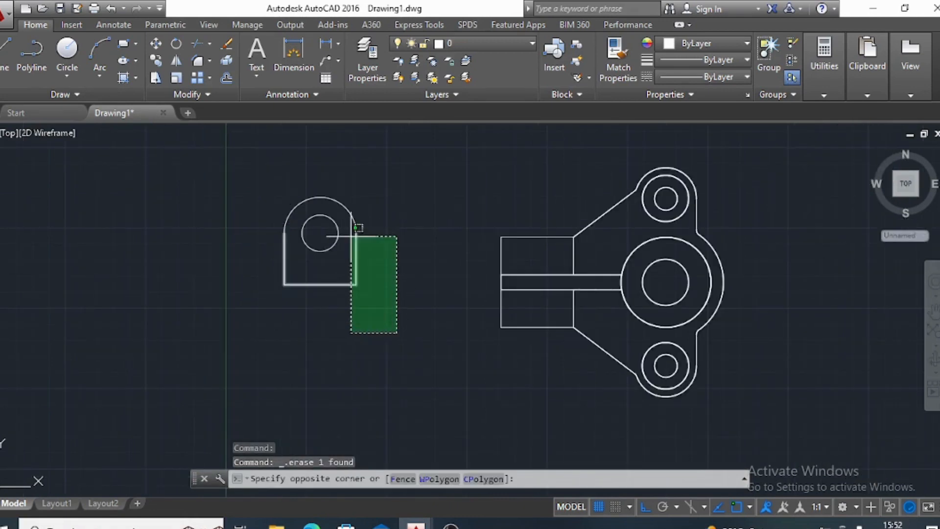
left_click(353, 210)
type("j")
key("Return")
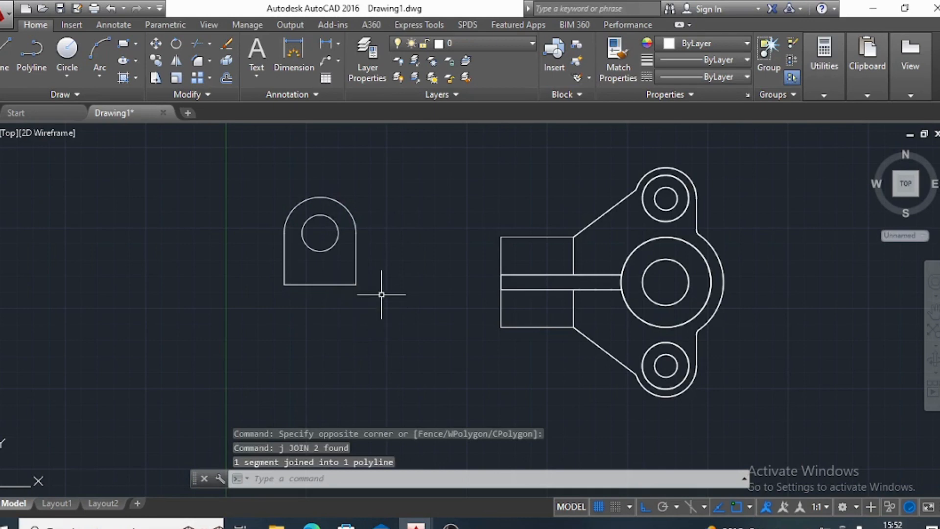
Switch to SE Isometric and 3D-rotate the round-topped profile with its hole about the X axis to stand upright.
left_click(7, 133)
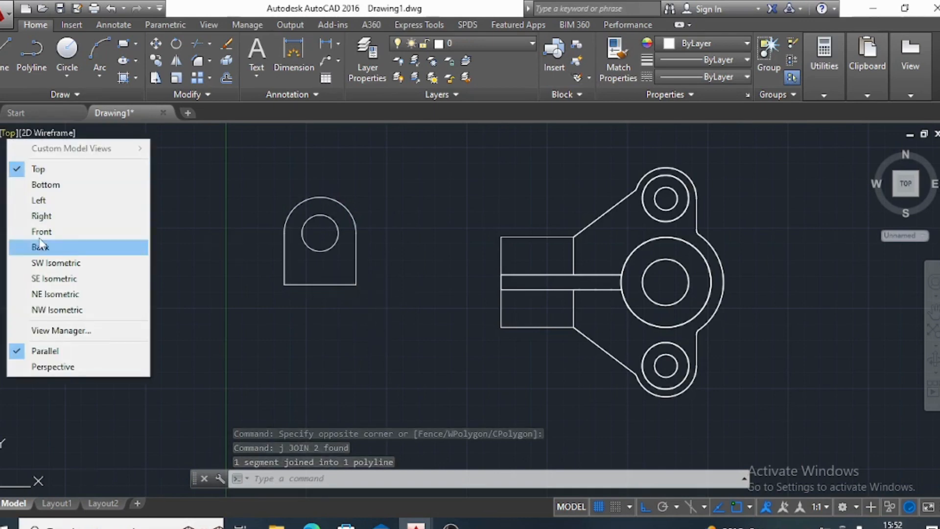
left_click(49, 278)
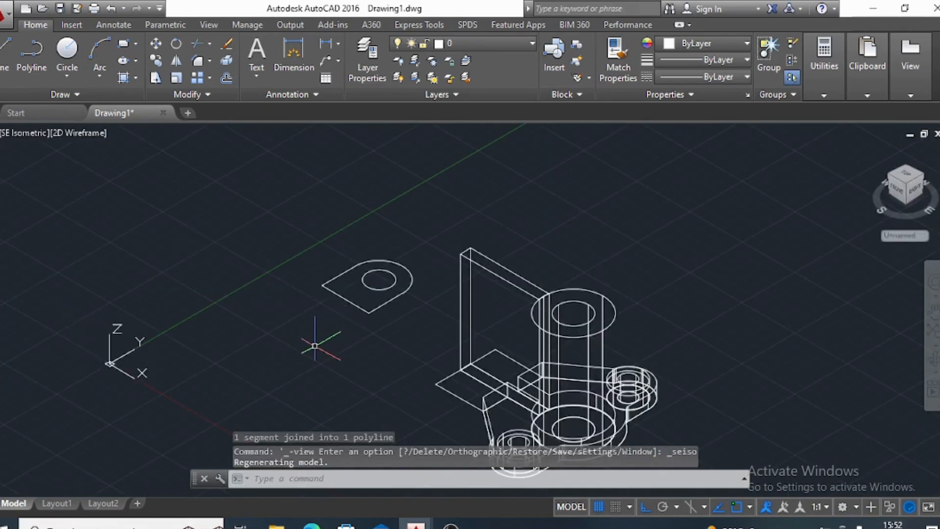
type("3d")
left_click(300, 376)
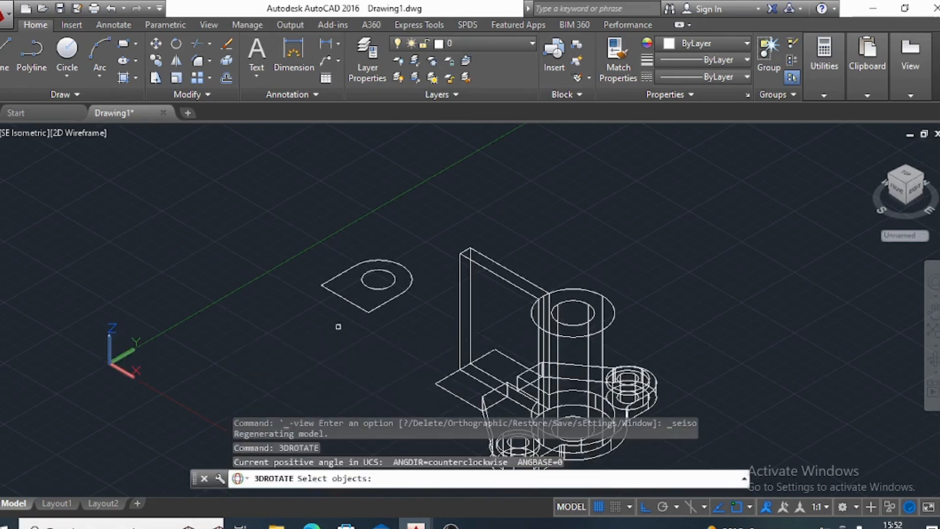
left_click(404, 320)
left_click(332, 291)
key("Return")
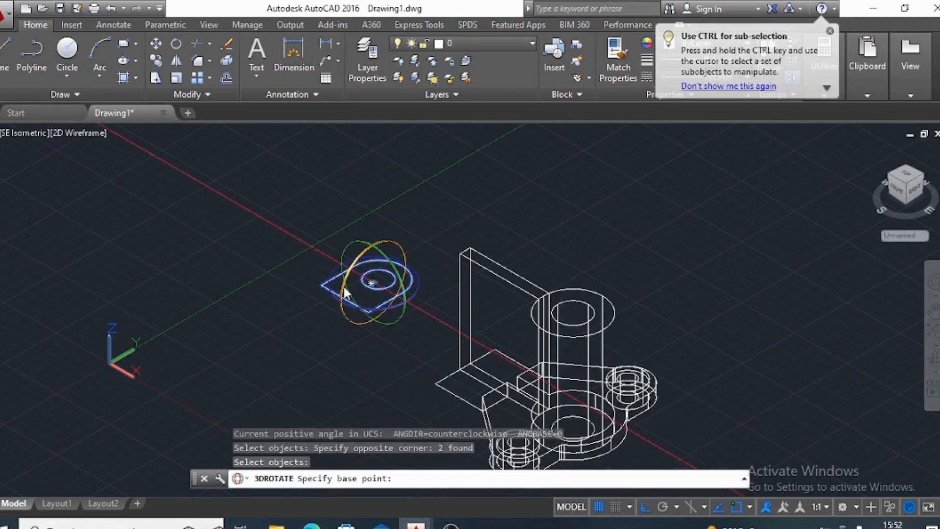
left_click(375, 280)
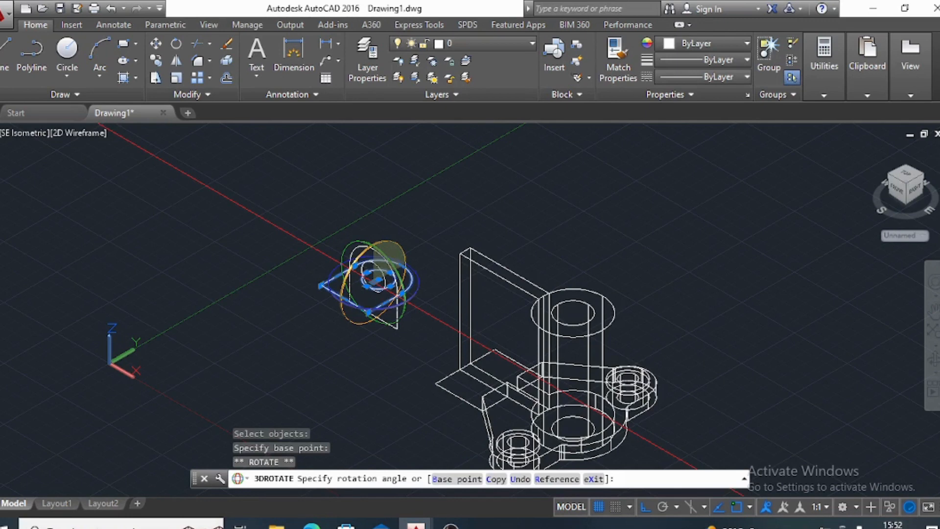
key("Escape")
Move the upright profile by its lower corner onto the bottom corner where the base rectangle meets the plate.
scroll(393, 404, "up", 4)
left_click(393, 404)
type("m")
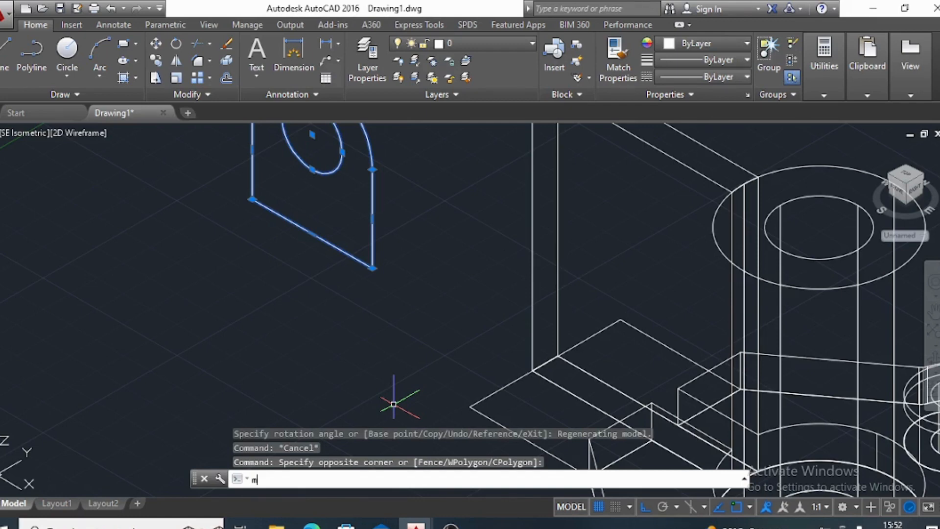
key("Return")
scroll(284, 326, "up", 5)
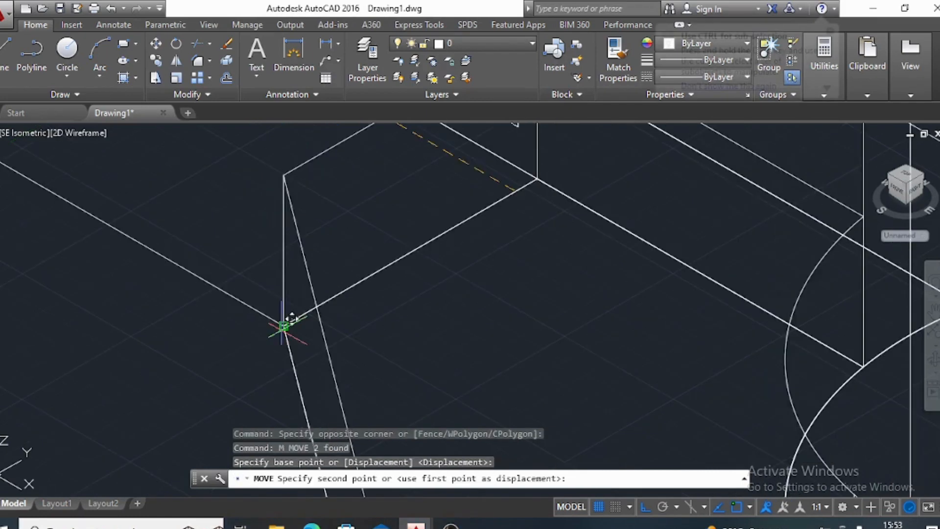
left_click(284, 326)
scroll(281, 326, "down", 5)
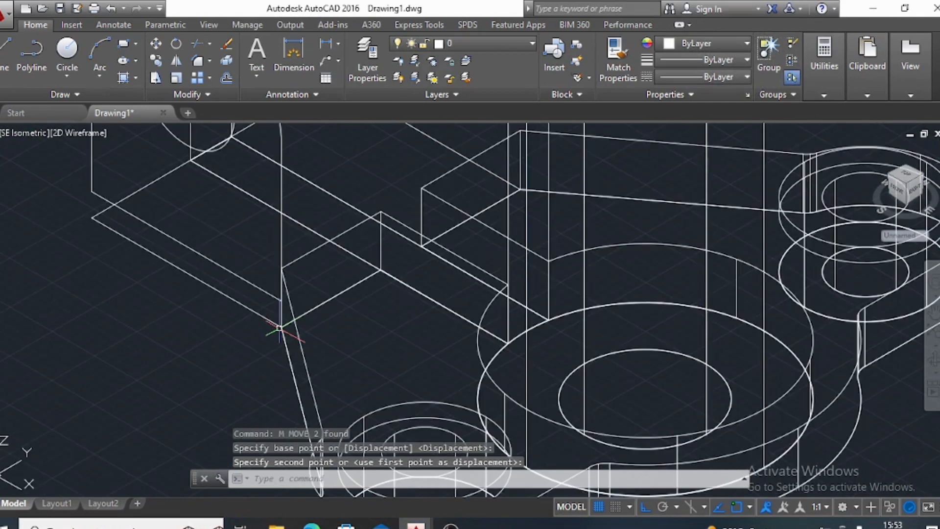
scroll(280, 326, "up", 4)
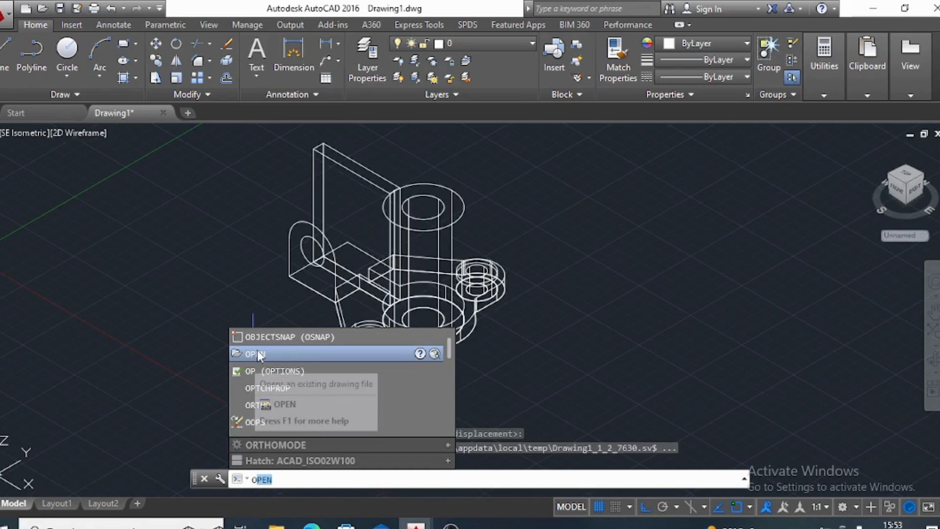
Orbit the bracket to examine it from the side with the upright profile and rib.
type("RBIT")
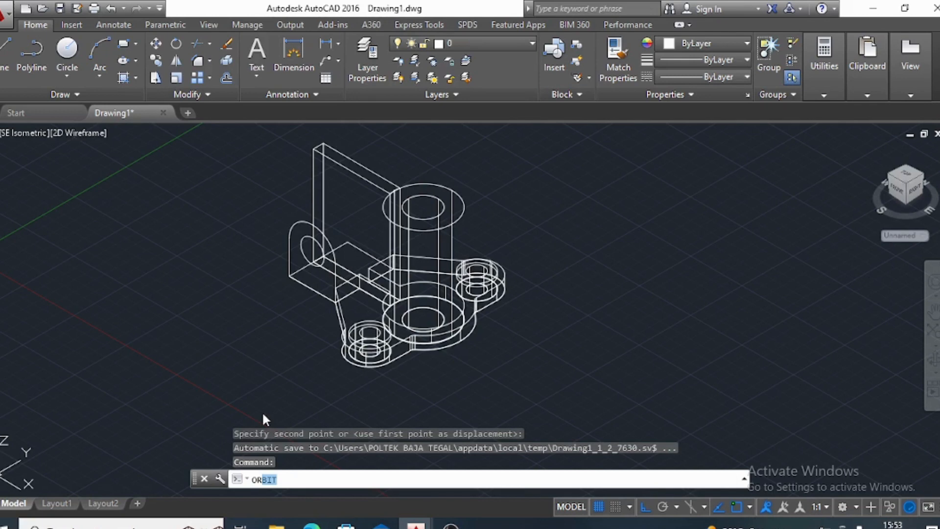
key("Return")
left_click_drag(262, 411, 402, 265)
key("Escape")
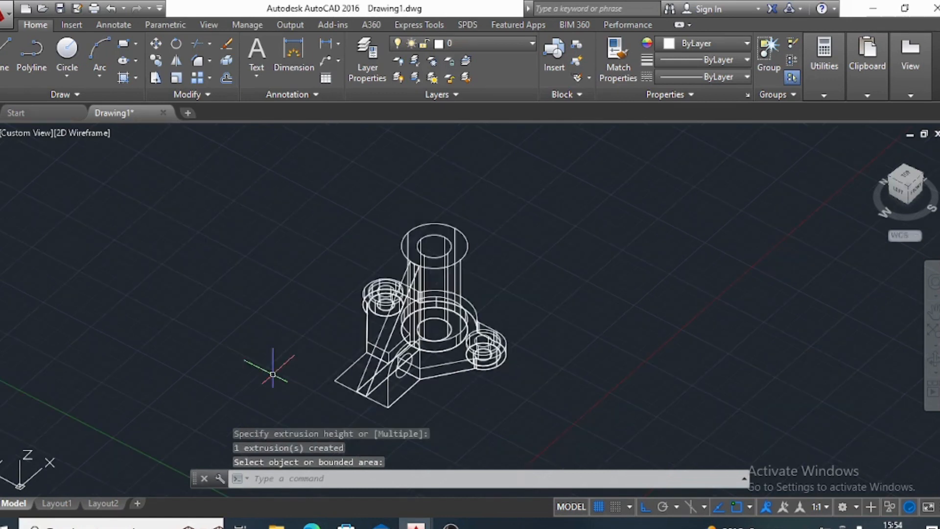
type("OR")
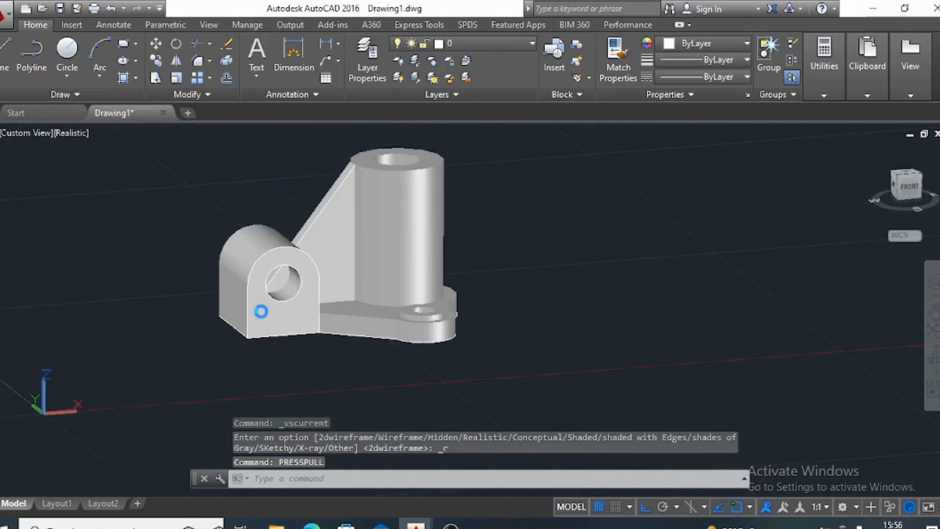
Try to press-pull the front face of the round-topped lug, and orbit to inspect its hole from behind.
left_click(261, 311)
key("Escape")
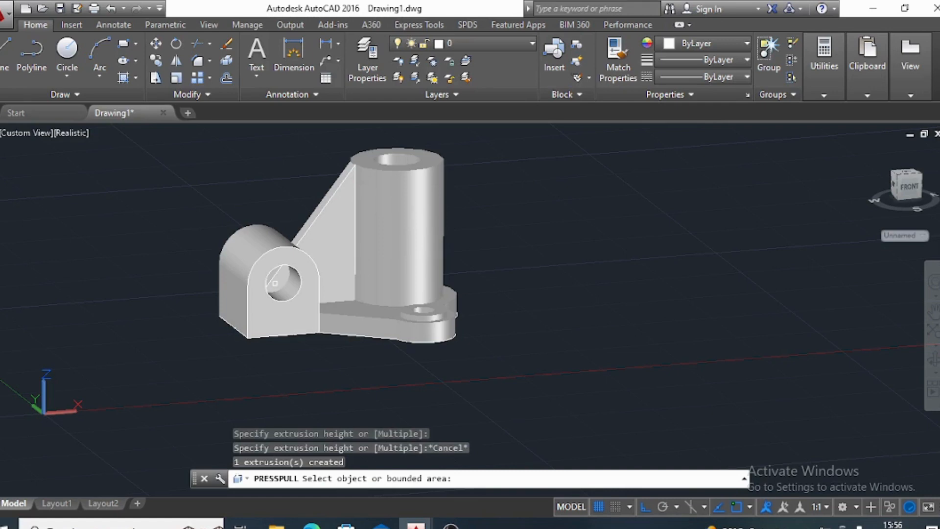
middle_click_drag(421, 314, 459, 329, "shift")
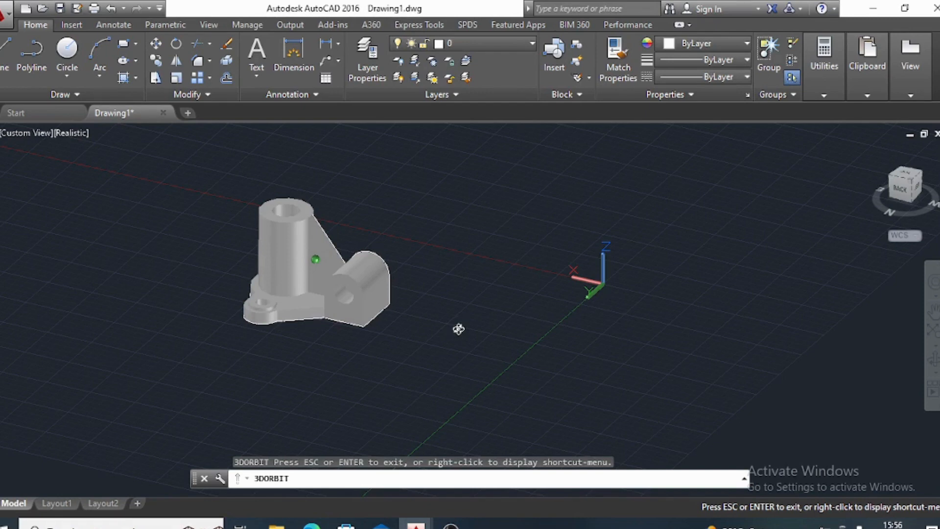
key("Escape")
left_click(231, 230)
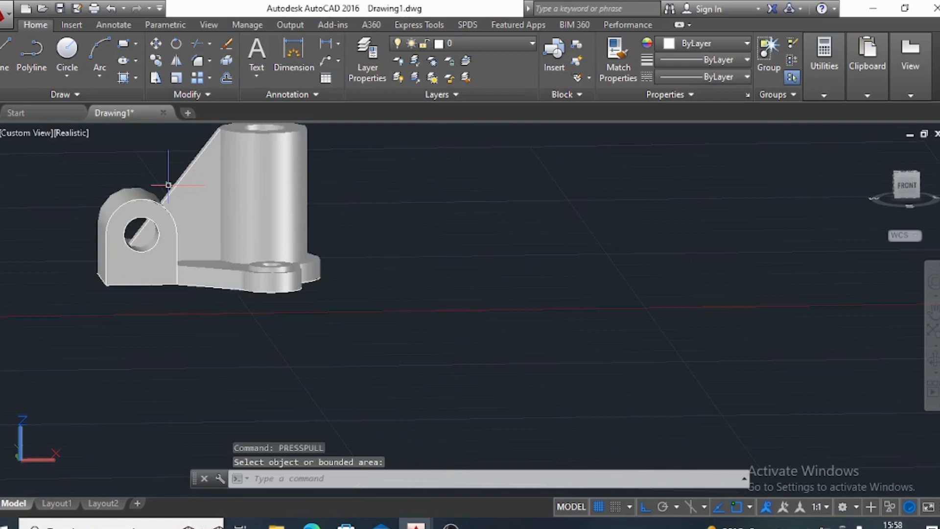
key("Escape")
key("Escape")
scroll(171, 196, "up", 5)
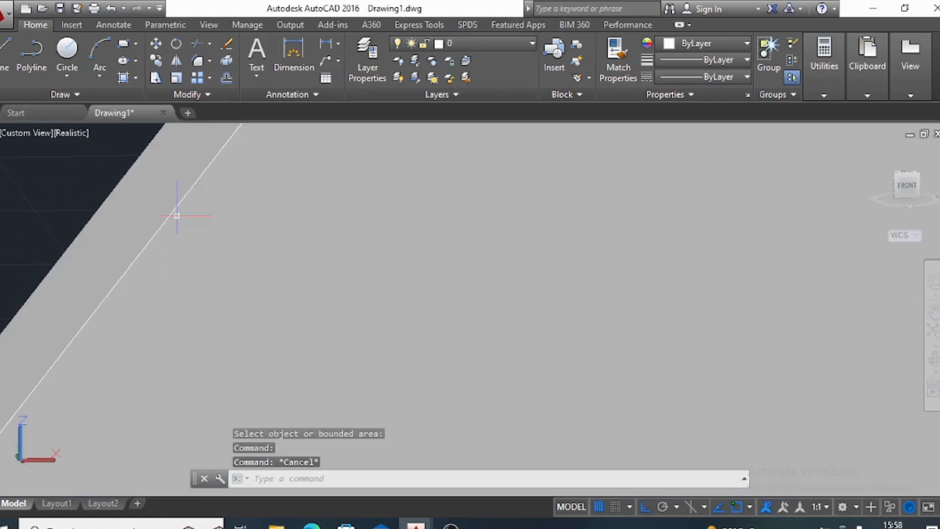